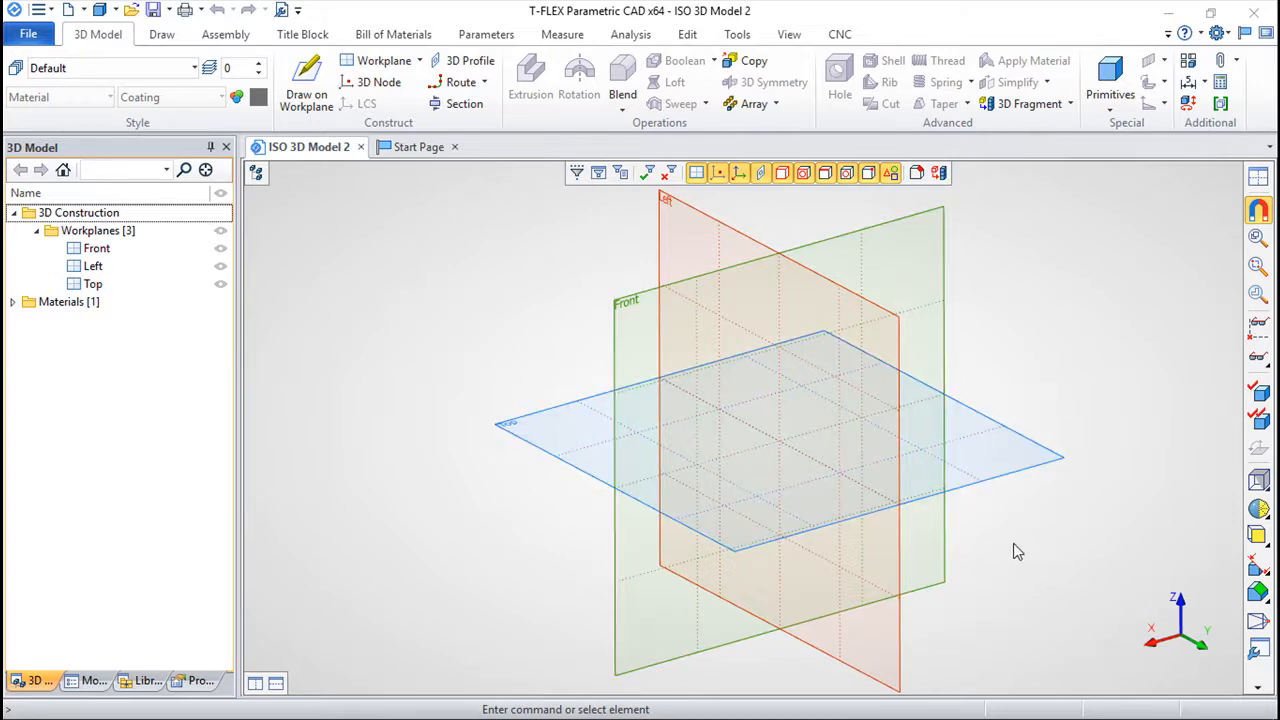
Open the Top workplane for drawing
mouse_move(1030, 542)
middle_mouse_down()
mouse_move(1086, 543)
mouse_move(1011, 520)
mouse_move(1011, 531)
middle_mouse_up()
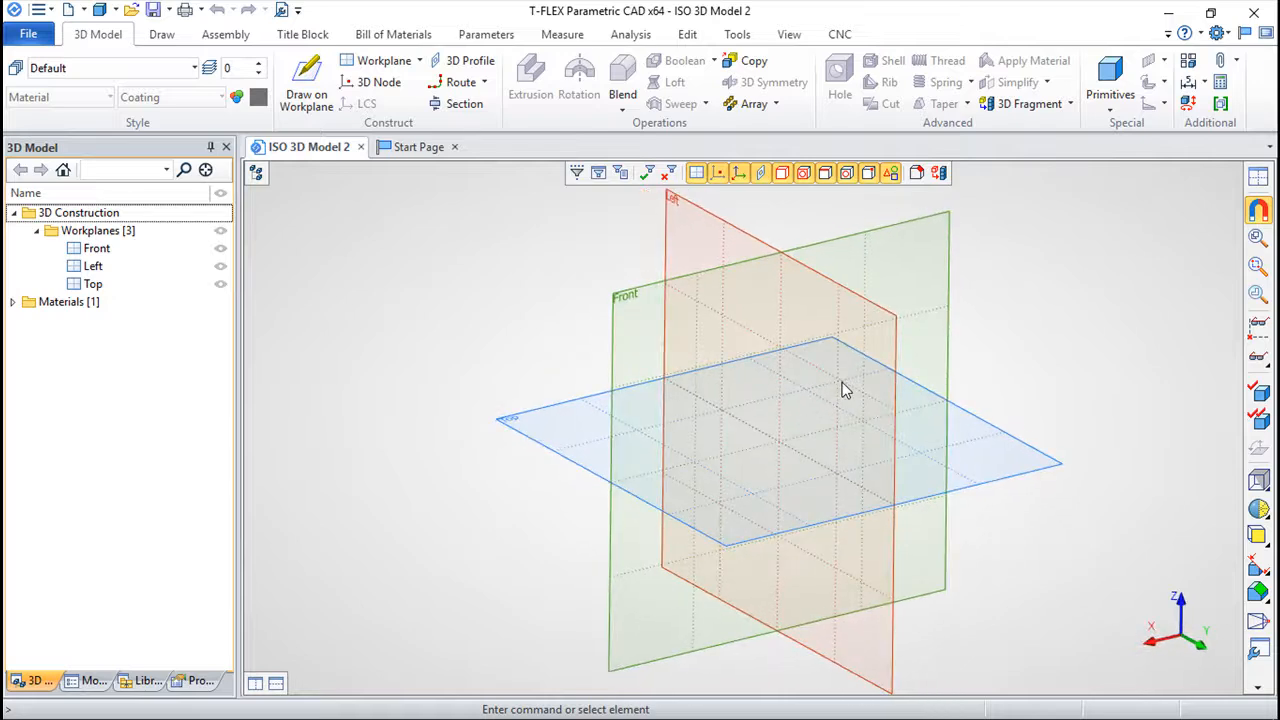
middle_click_drag(1054, 571, 1007, 588)
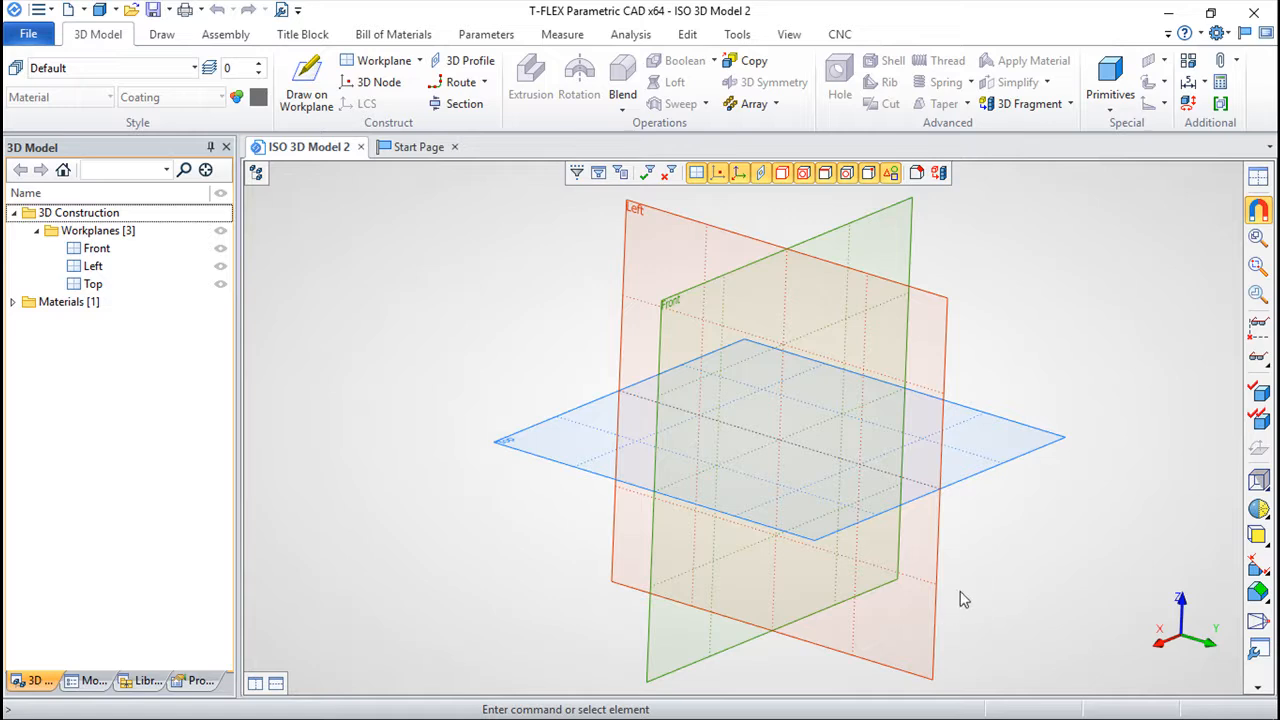
middle_click_drag(1029, 551, 1027, 363)
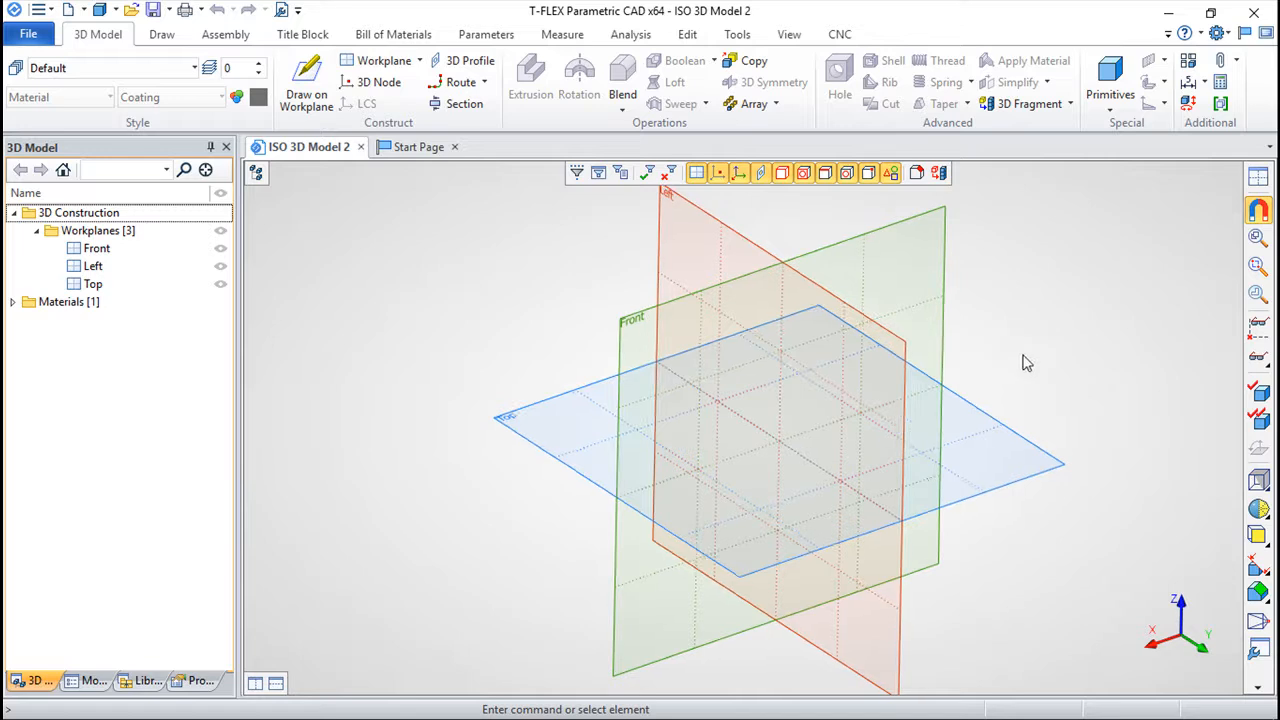
right_click(996, 427)
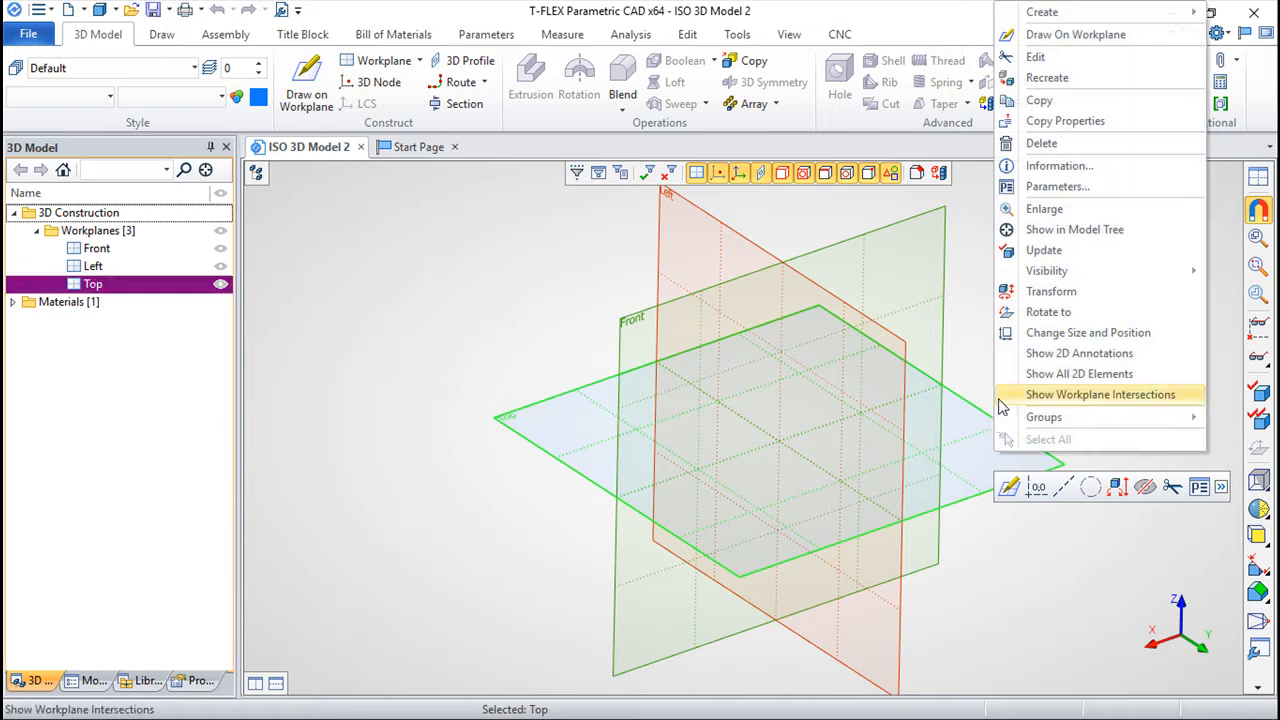
left_click(1056, 38)
Construct crossing horizontal and vertical construction lines with a node at the workplane's origin
scroll(972, 360, "up", 4)
middle_click_drag(810, 366, 854, 335)
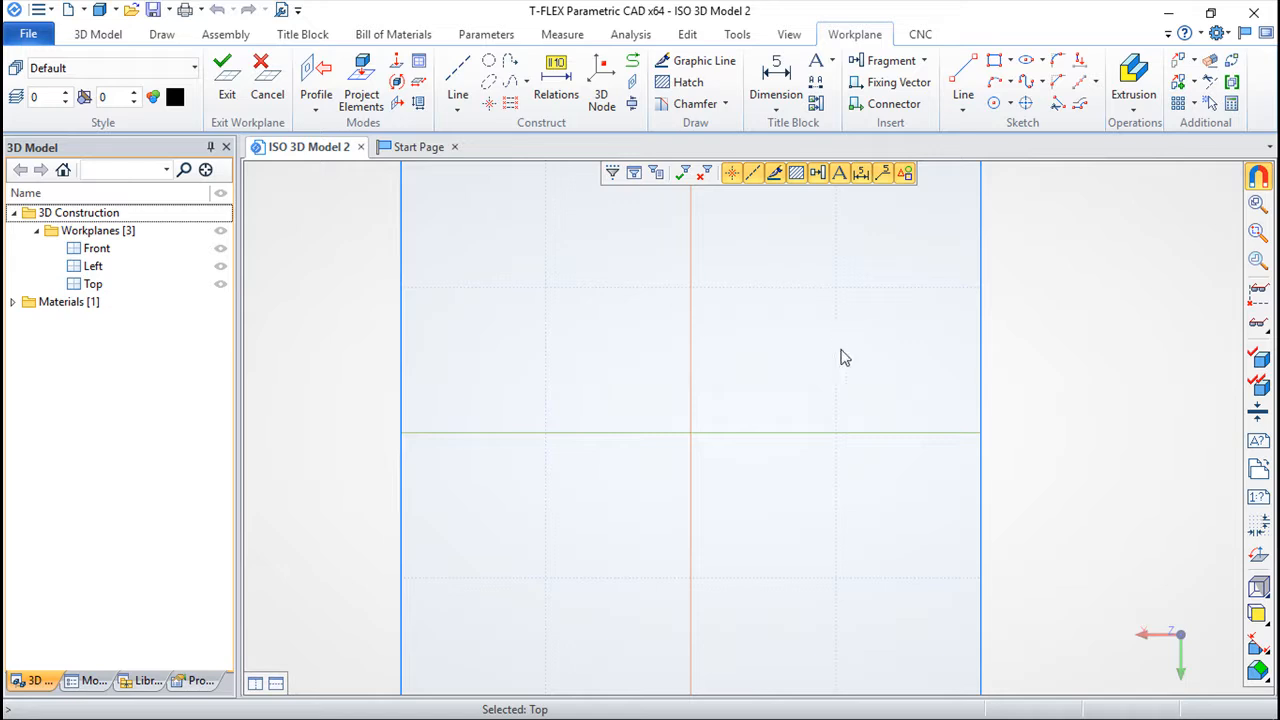
left_click(458, 80)
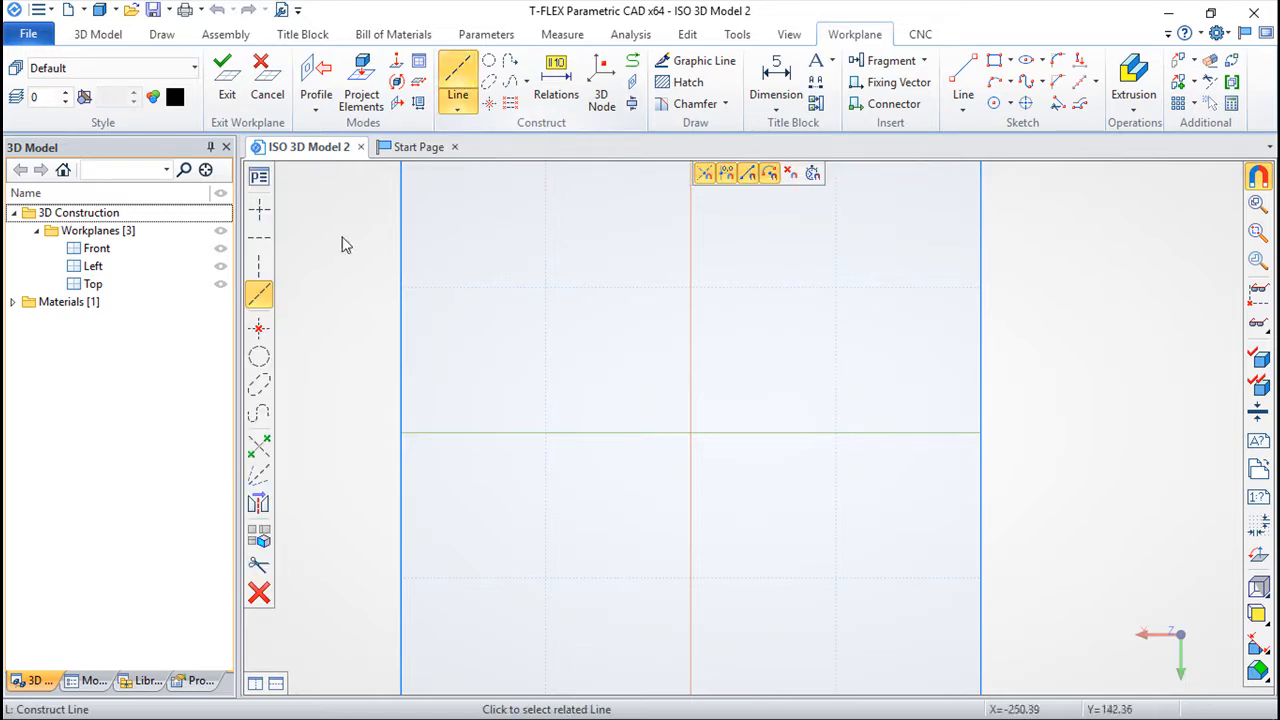
left_click(265, 212)
left_click(690, 432)
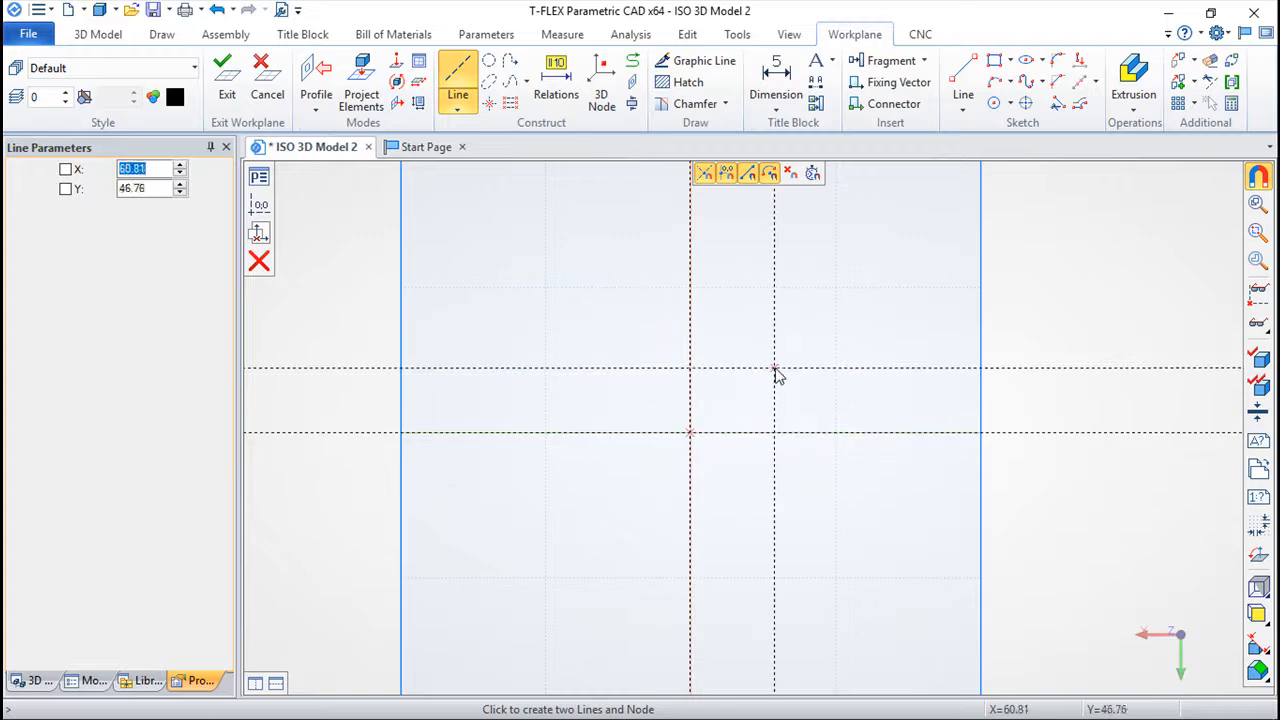
key("Escape")
middle_click_drag(746, 397, 817, 387)
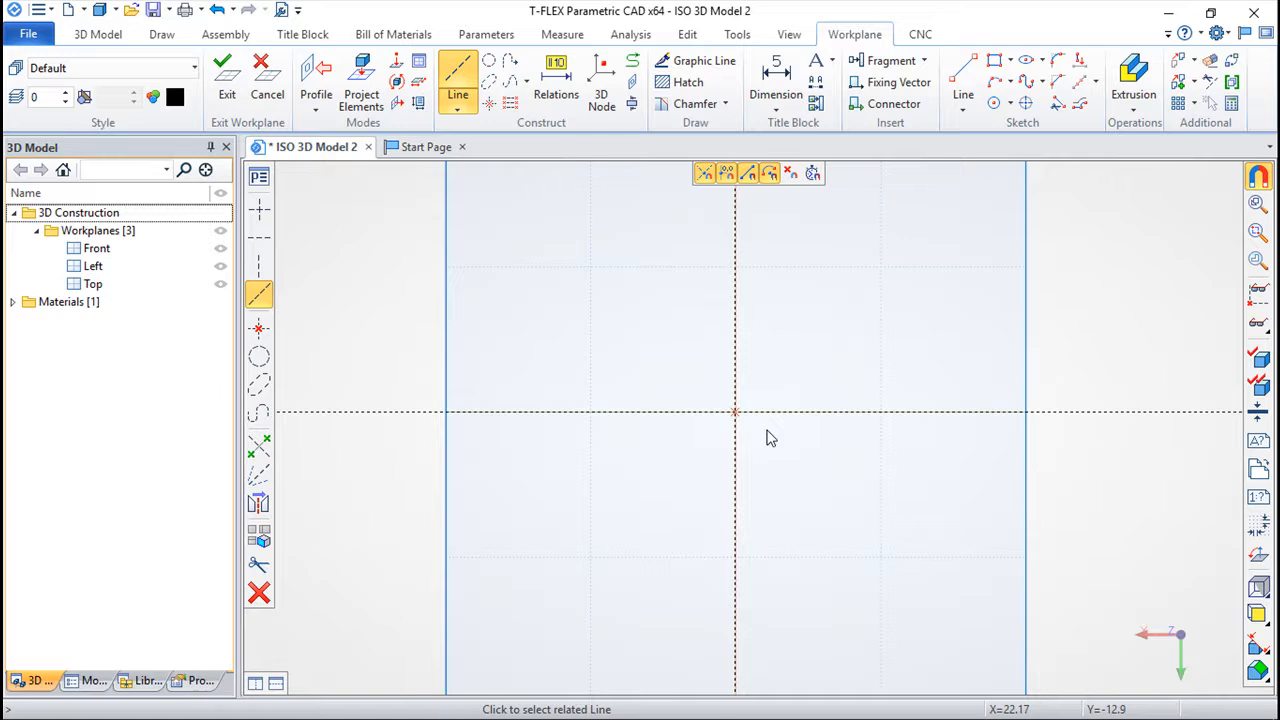
Construct two lines parallel to the vertical centre line, one on each side at a distance of 50
left_click(736, 333)
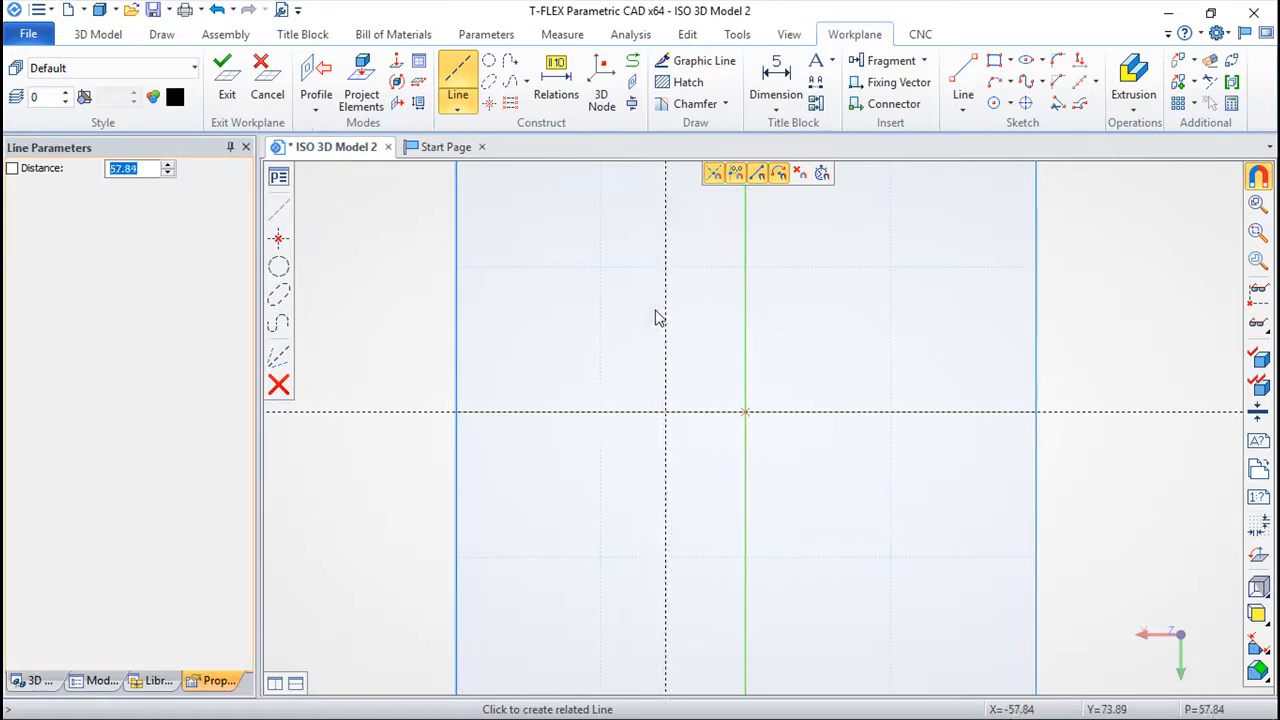
type("50")
key("Return")
type("50")
key("Return")
key("Escape")
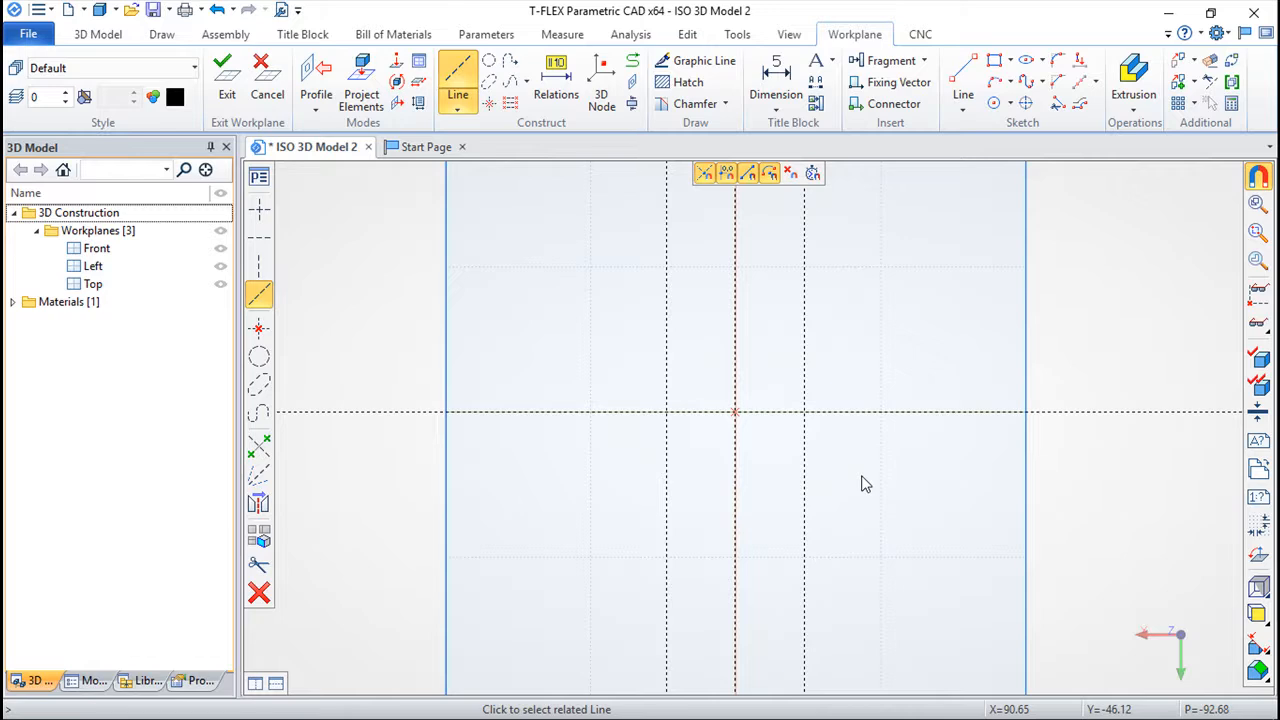
Construct two lines parallel to the horizontal centre line, one above and one below it at a distance of 50
left_click(875, 413)
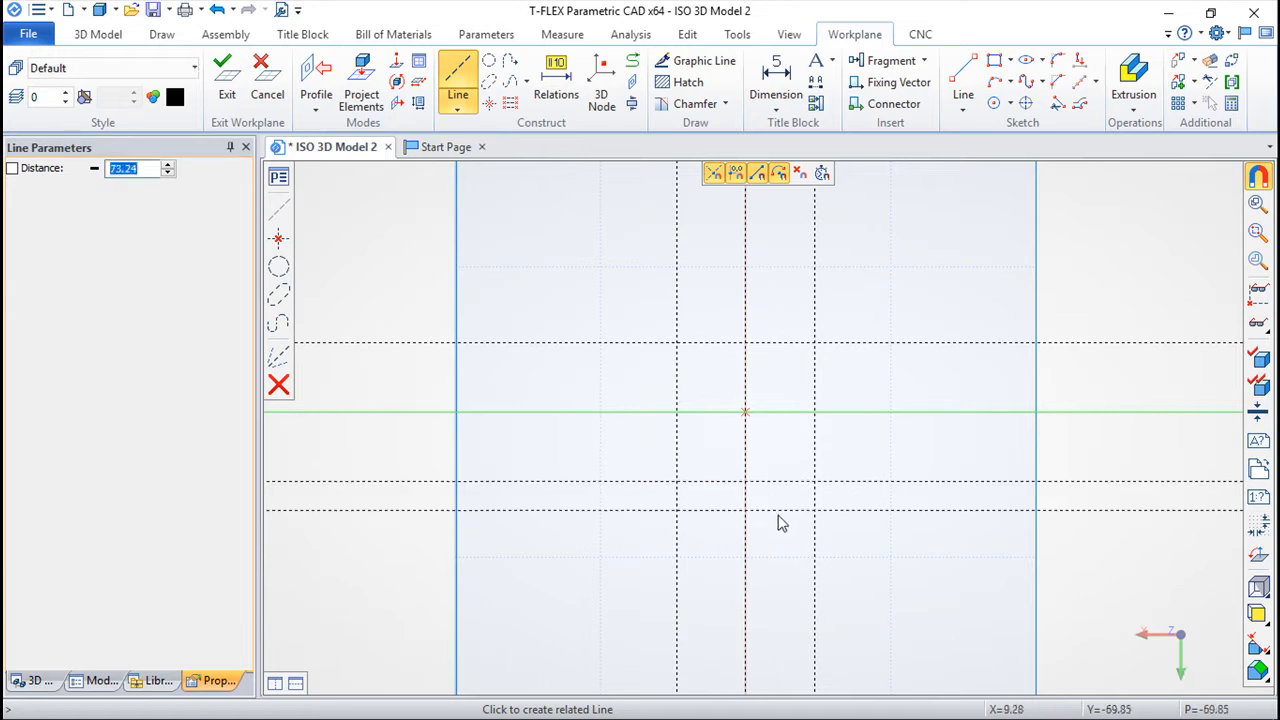
right_click(897, 528)
scroll(901, 523, "up", 3)
middle_click_drag(844, 430, 954, 549)
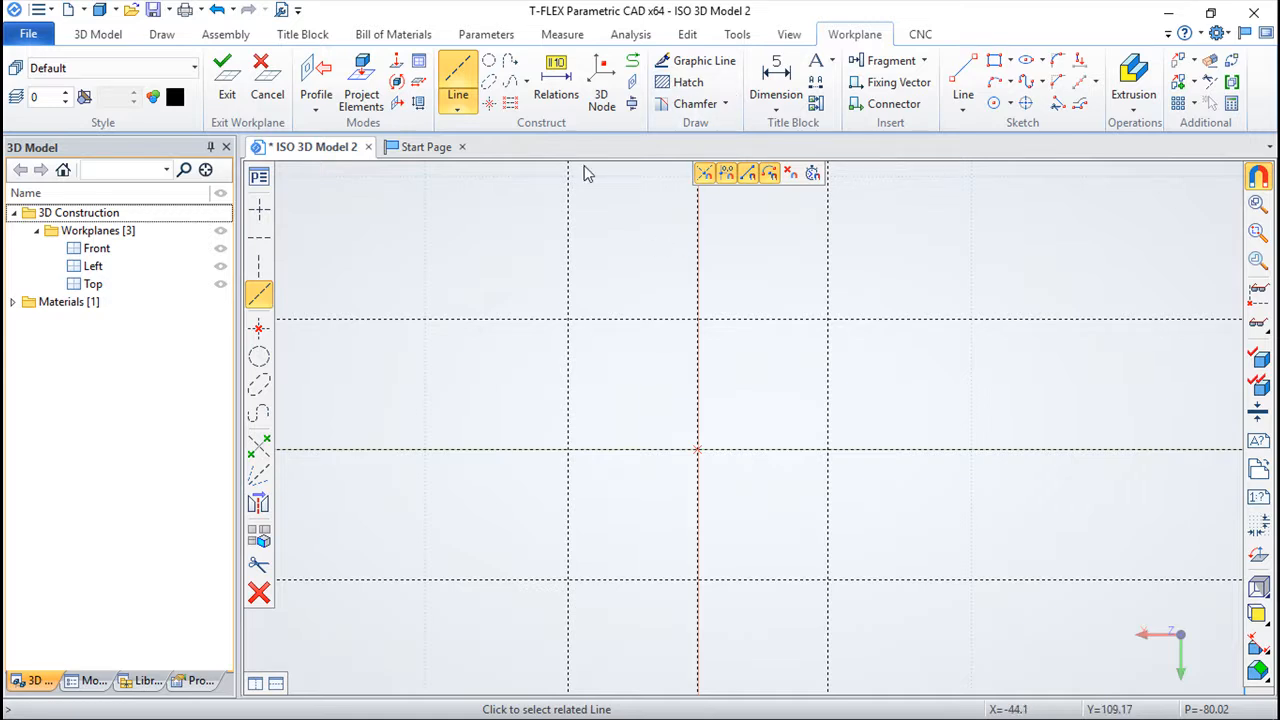
Try to construct a radius 20 circle tangent to the upper and left offset lines, and undo it
left_click(489, 60)
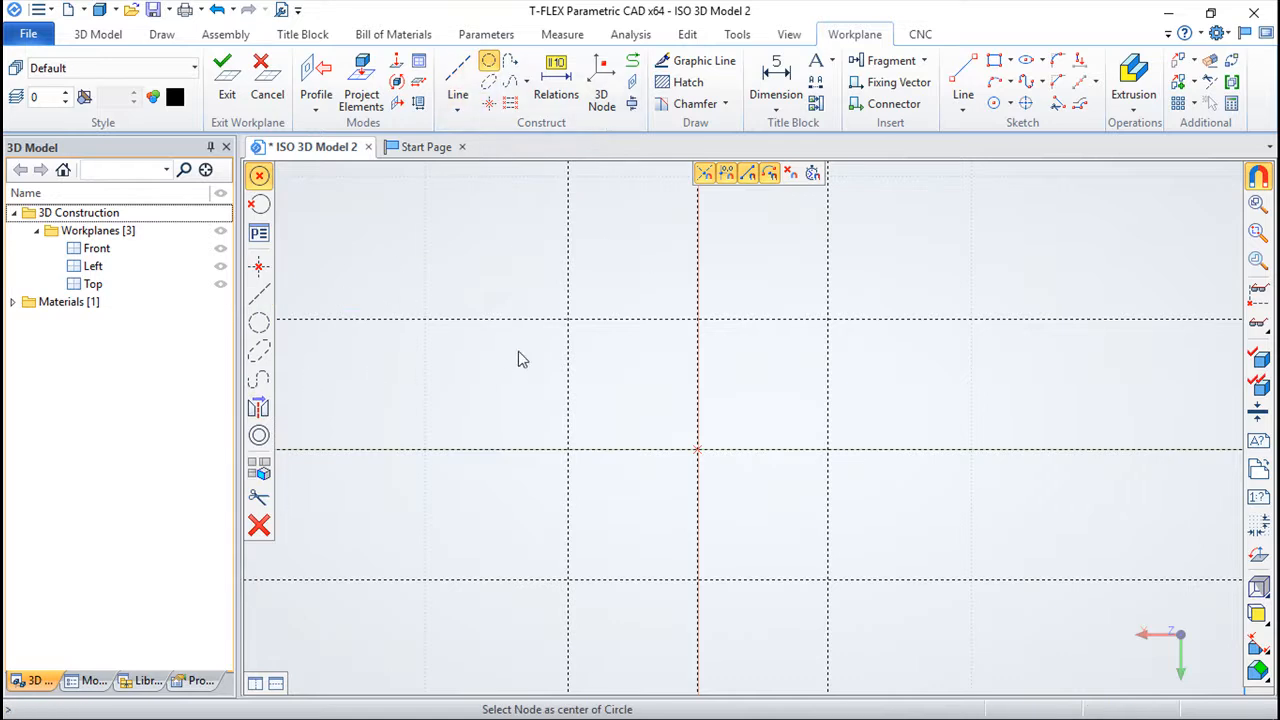
left_click(612, 321)
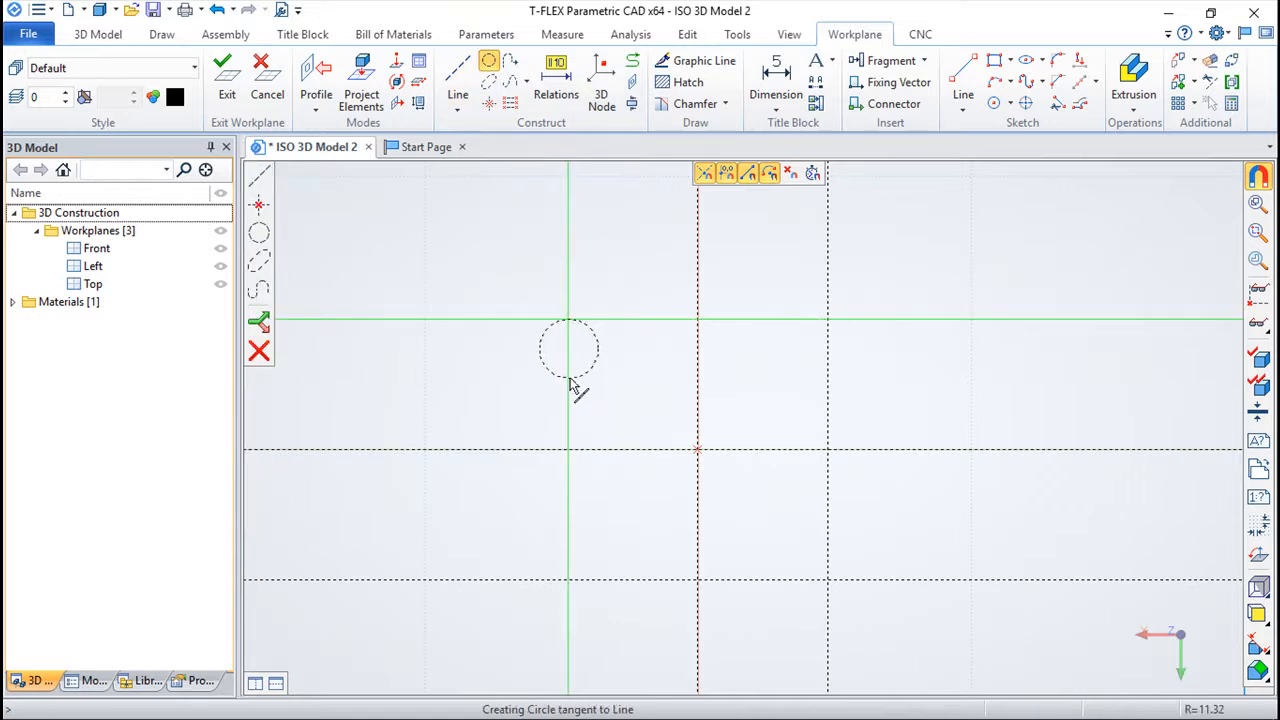
left_click(570, 384)
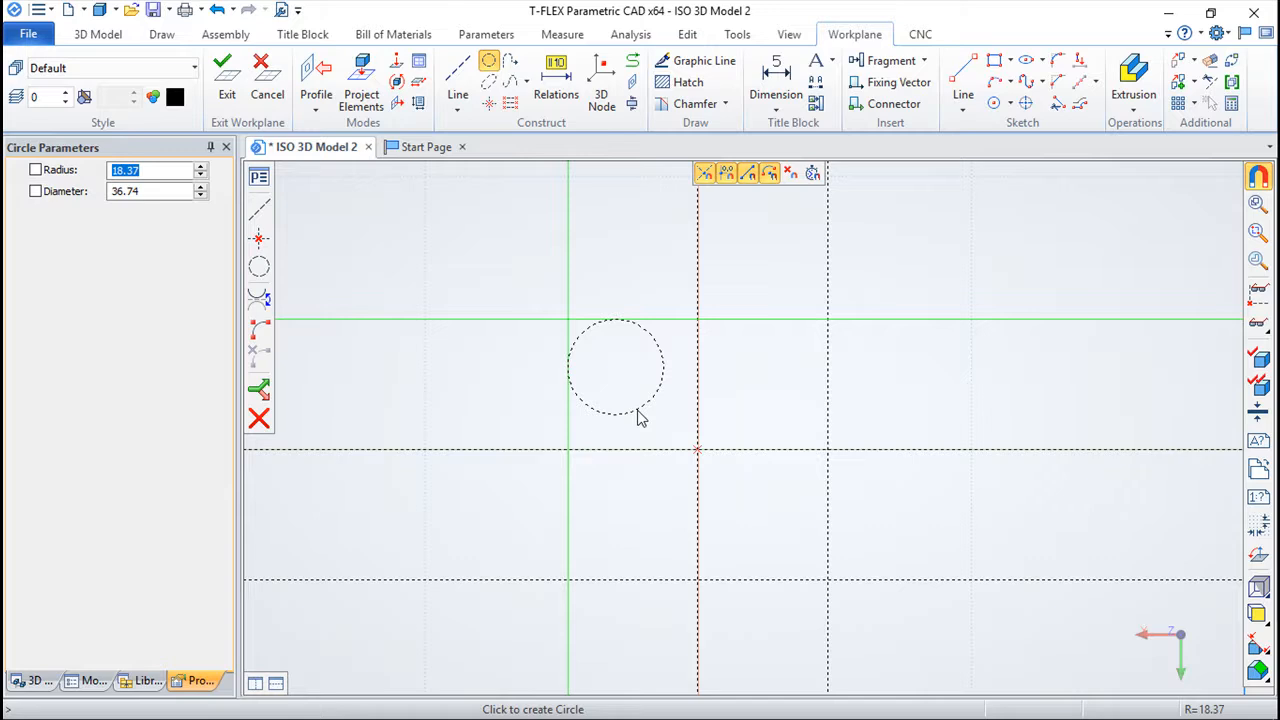
type("20")
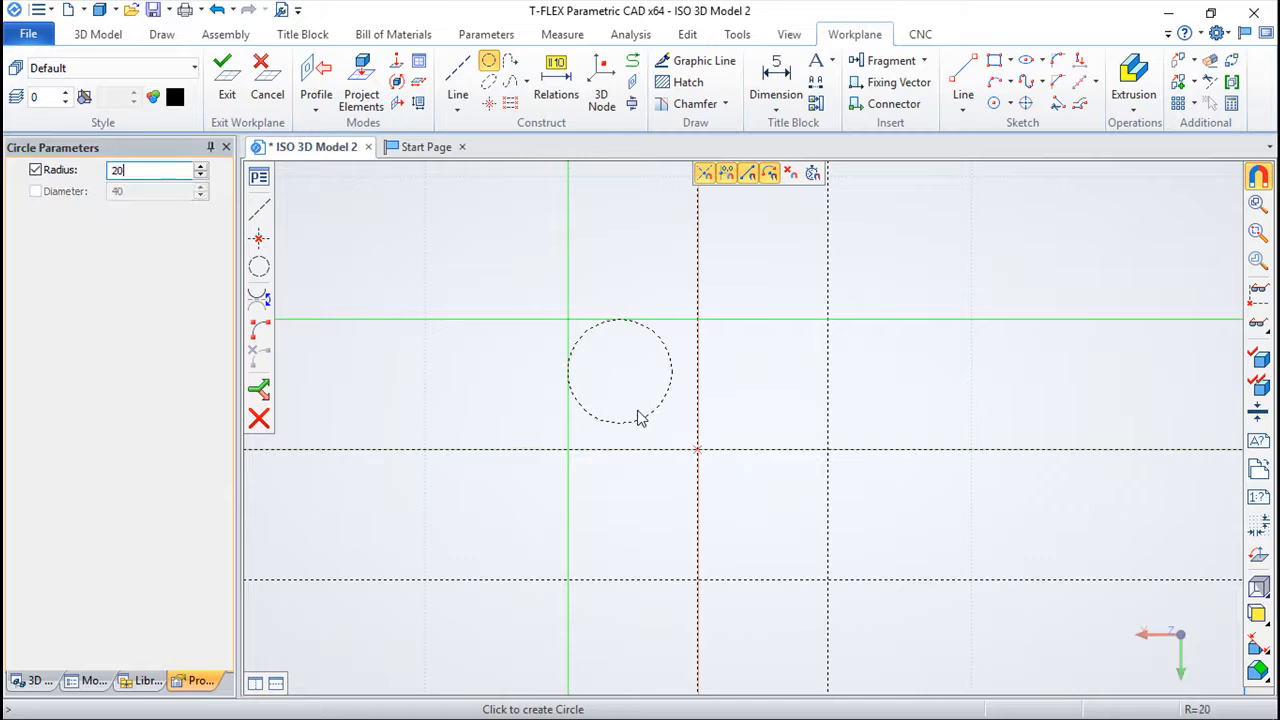
left_click(830, 557)
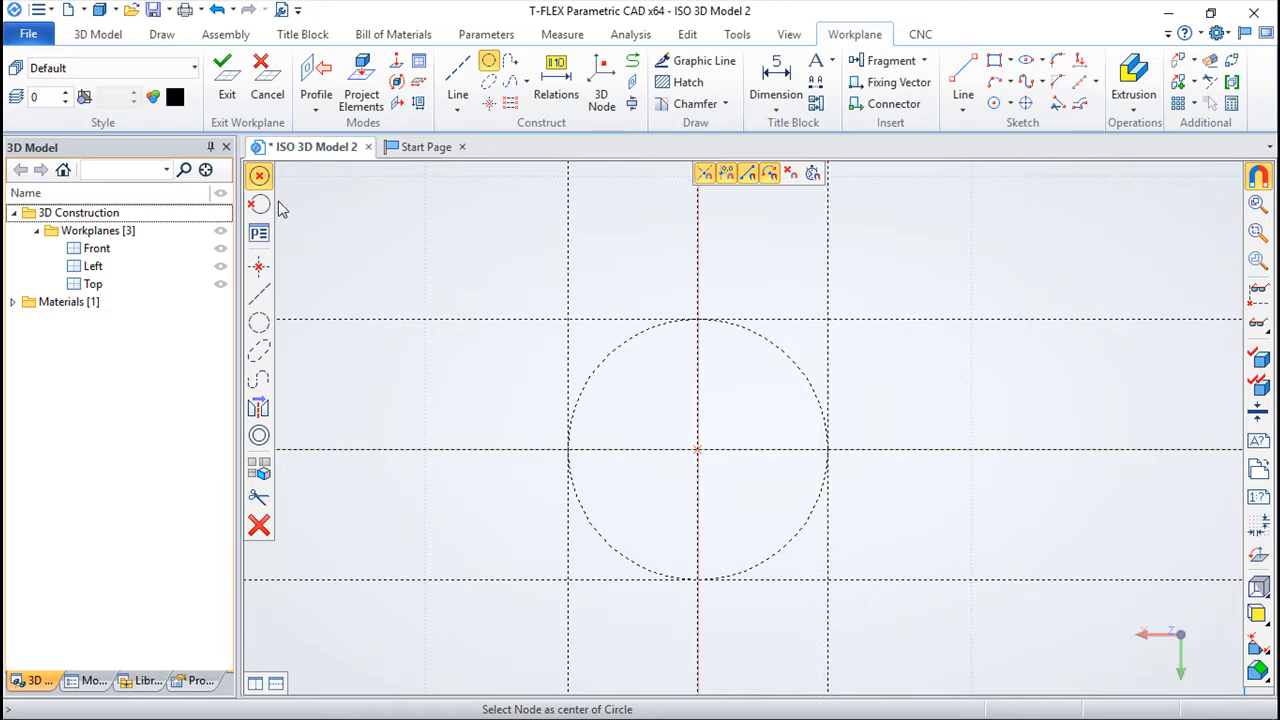
left_click(260, 527)
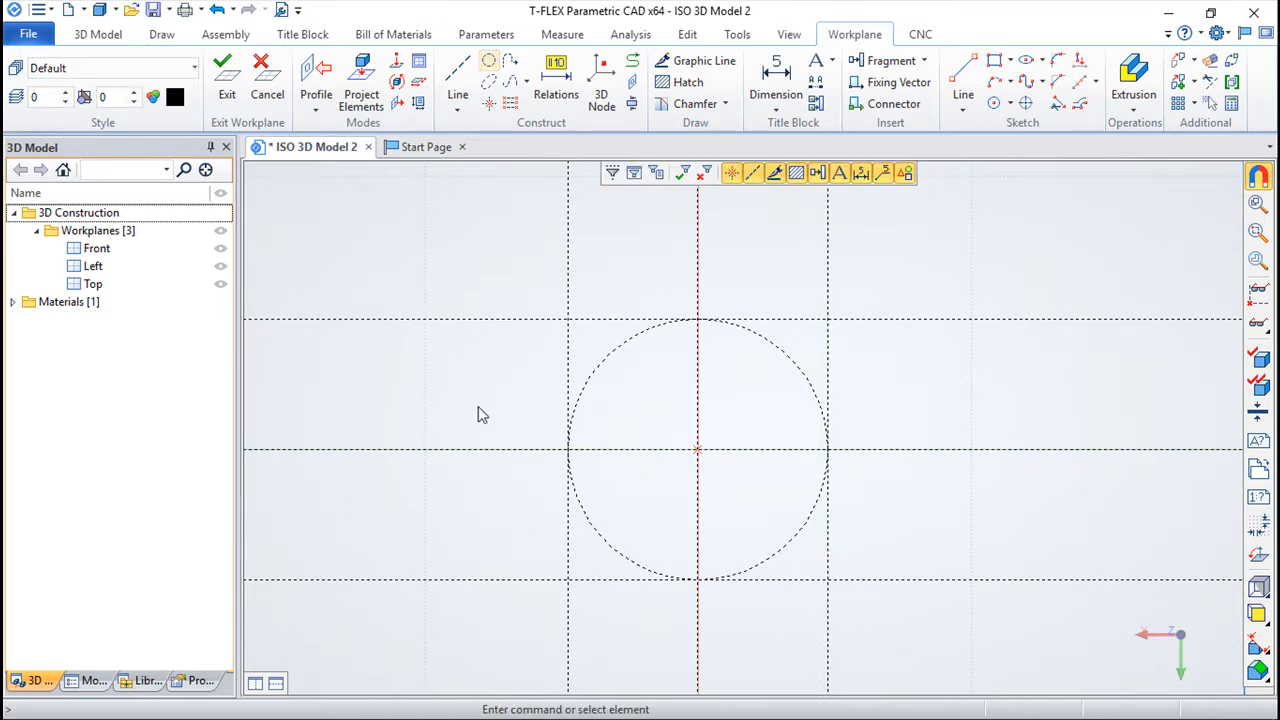
left_click(216, 9)
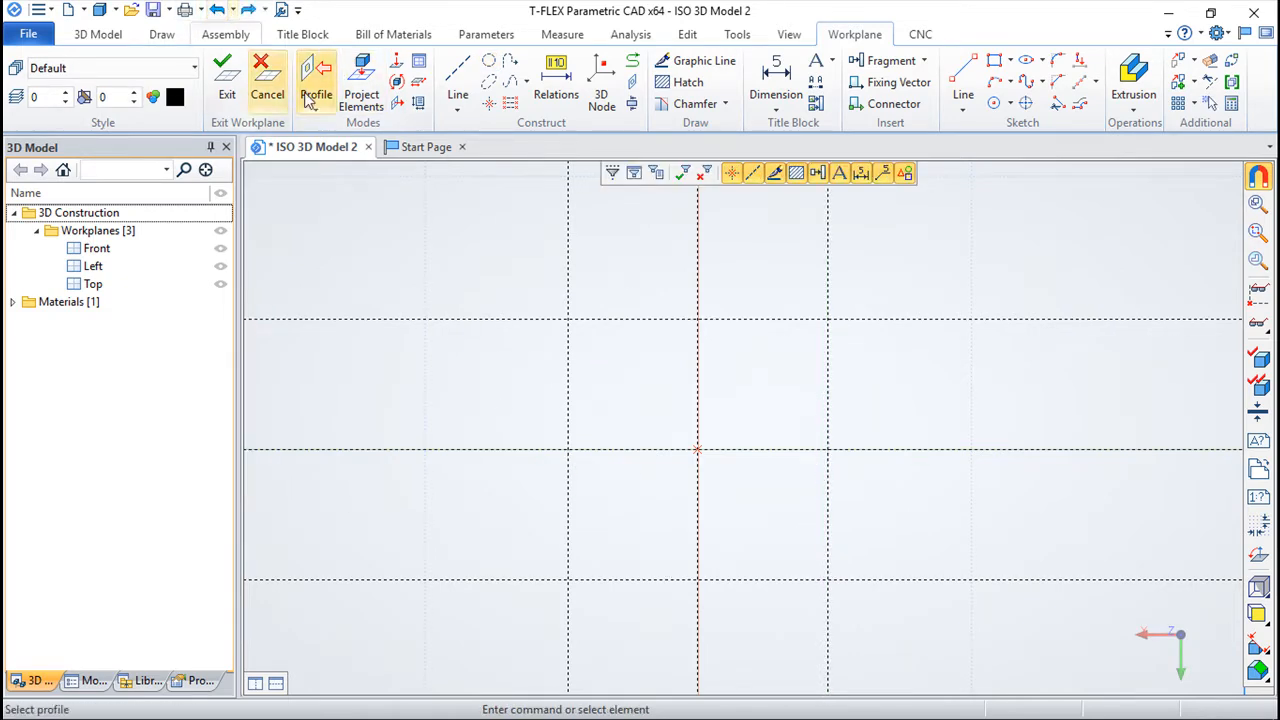
Construct a circle of radius 20 tangent to the upper horizontal and left vertical offset lines, inside the square's corner
left_click(488, 61)
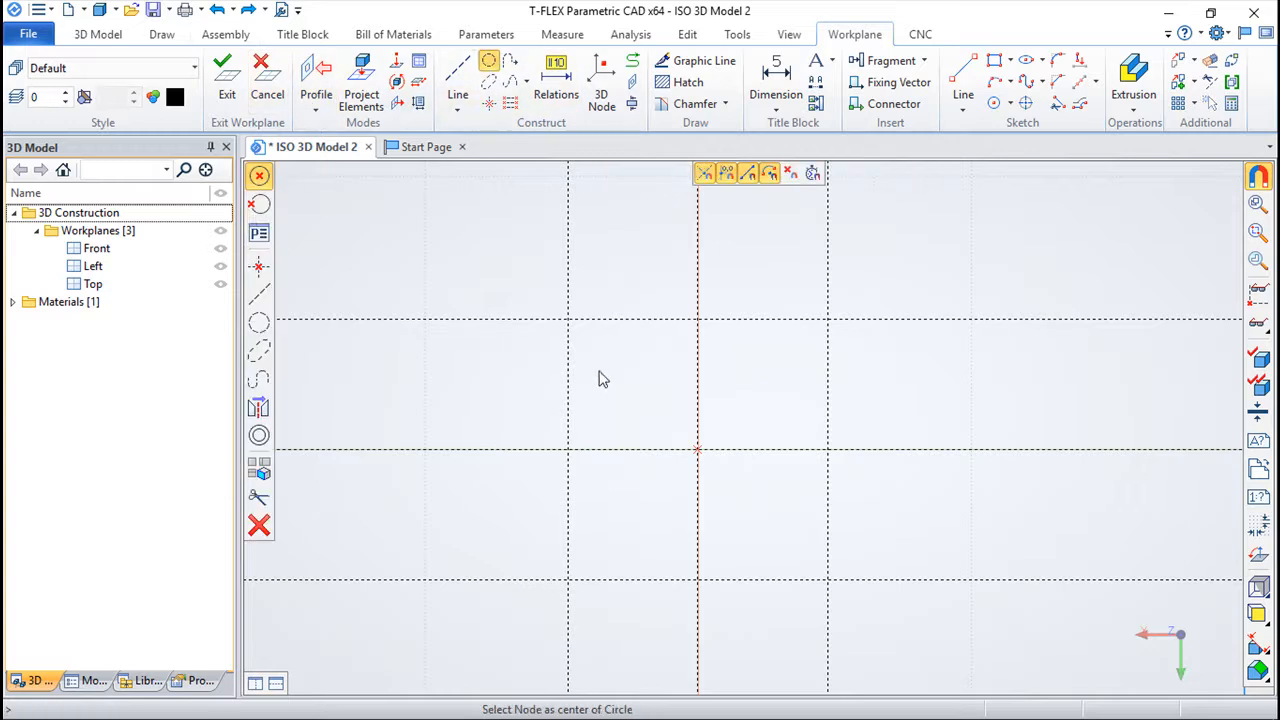
left_click(625, 321)
left_click(568, 370)
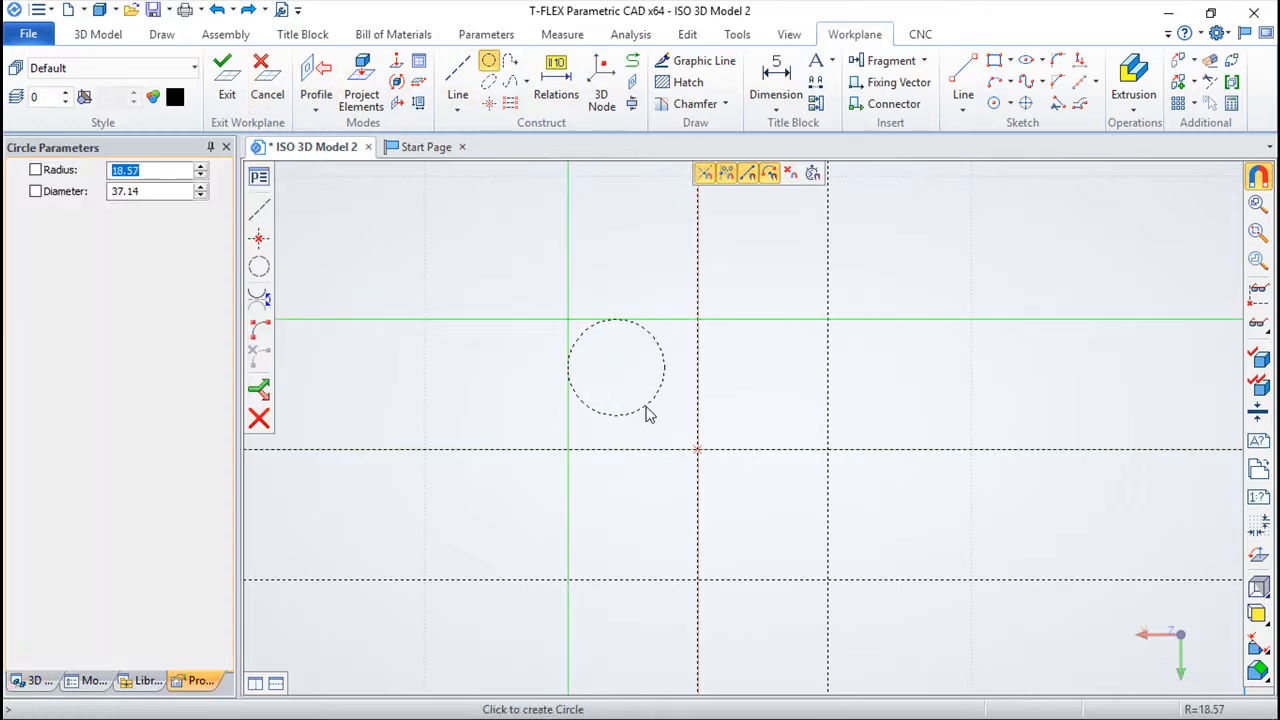
type("20")
key("Return")
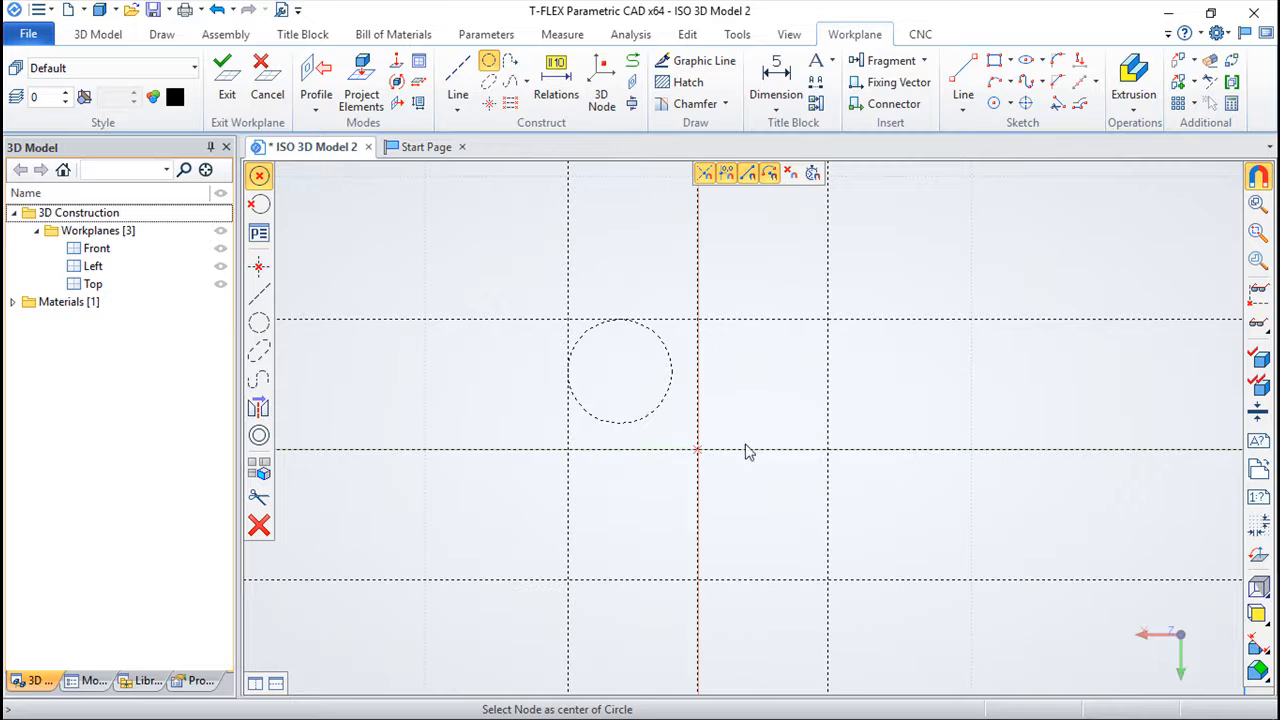
key("Escape")
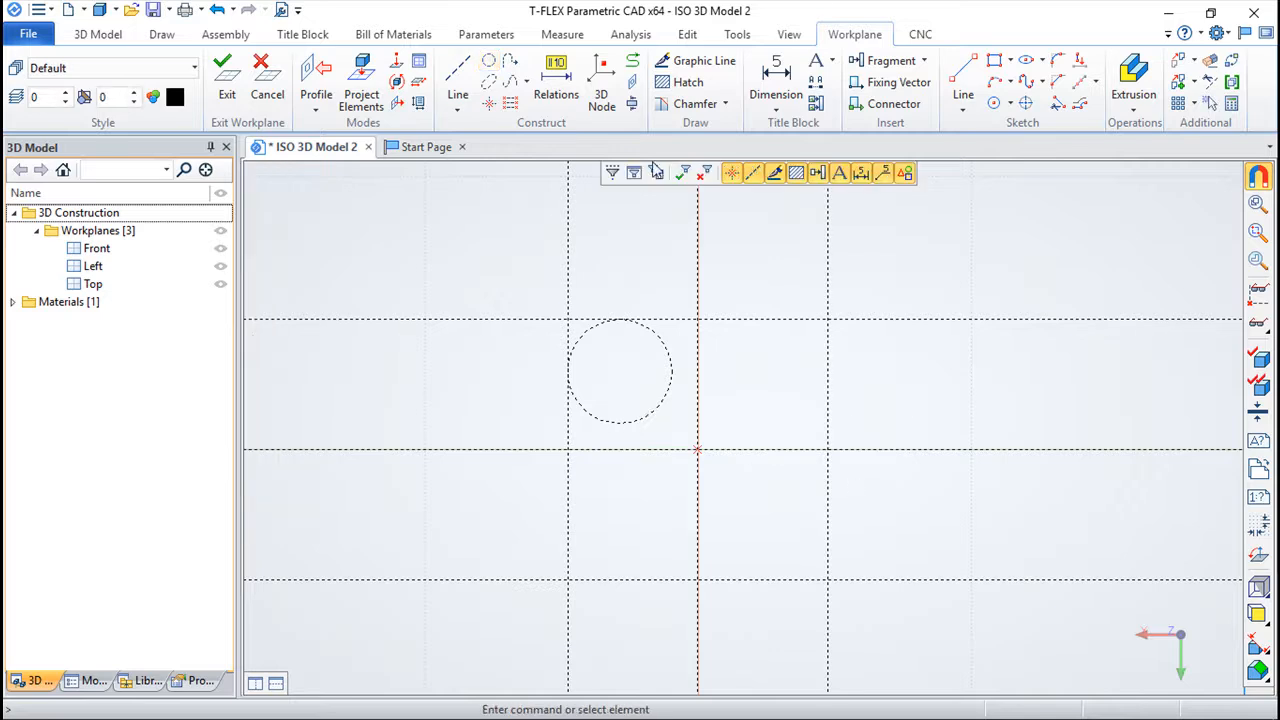
Construct a circle of radius 20 tangent to the right vertical and lower horizontal offset lines, inside the square's corner
left_click(489, 62)
left_click(828, 536)
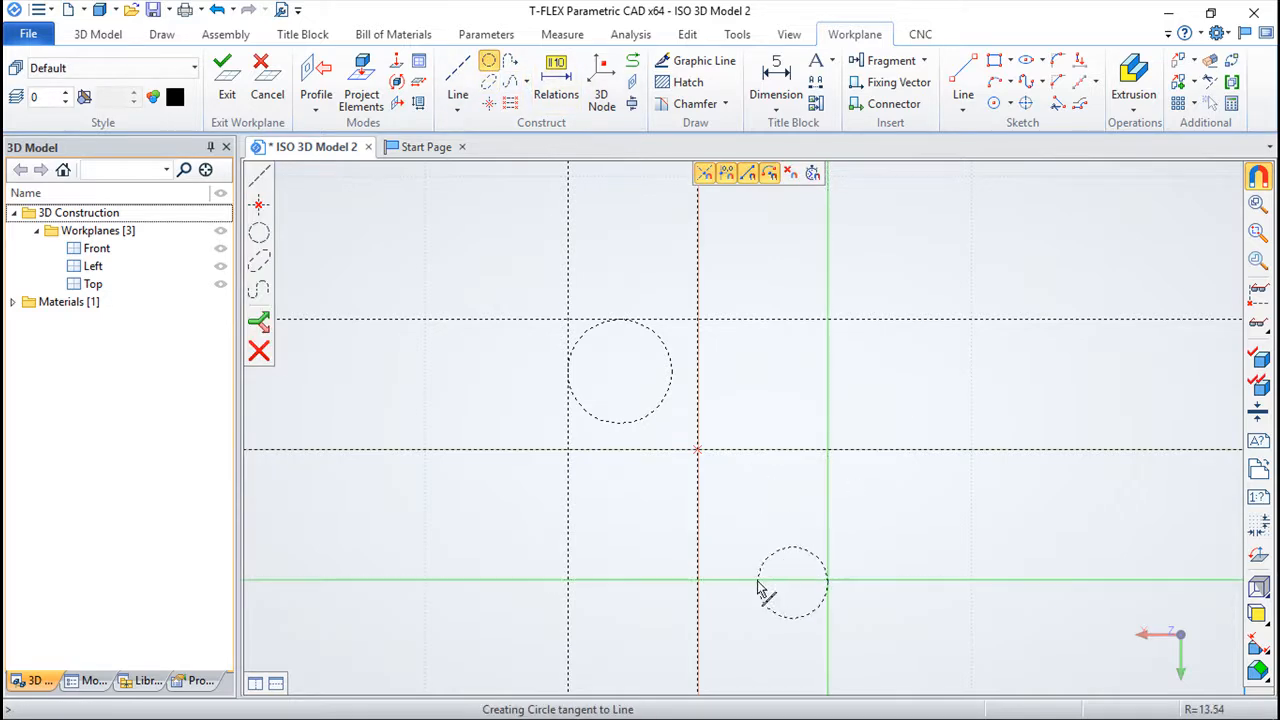
left_click(767, 581)
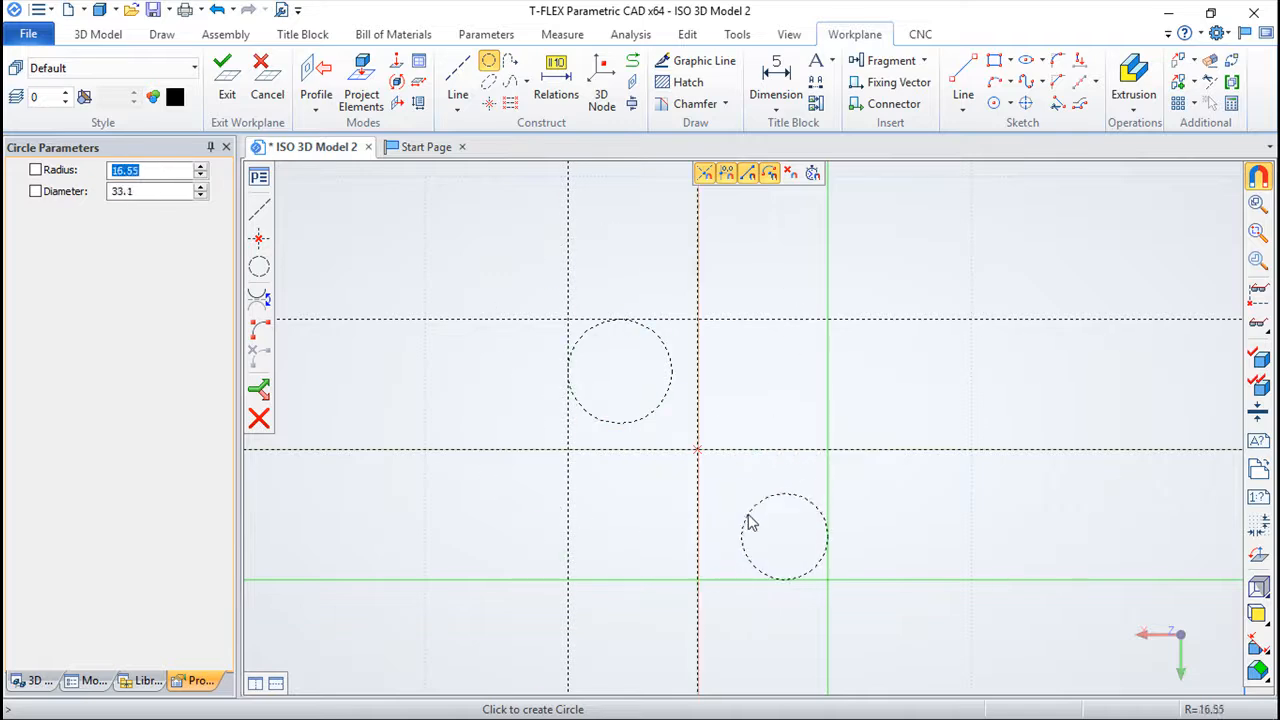
type("20")
key("Return")
key("Escape")
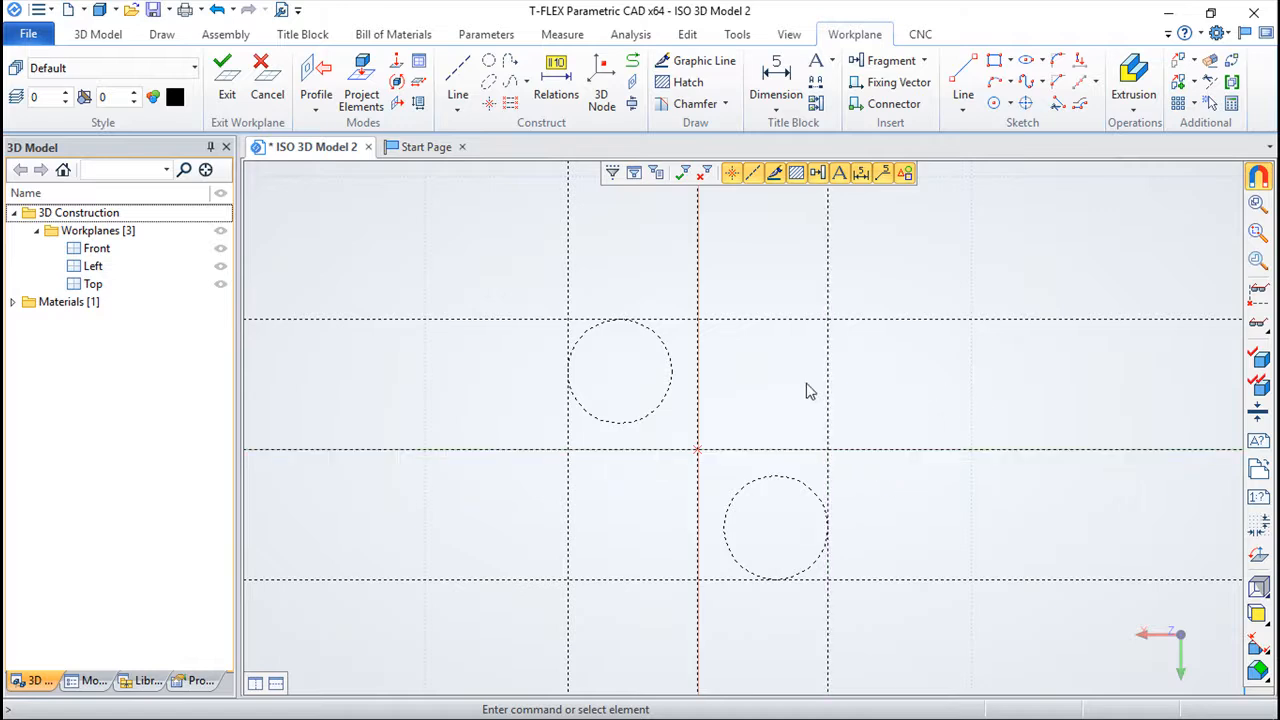
Trace the closed square outline with continuous graphic lines, following the circles' arcs at the upper-left and lower-right corners
scroll(820, 351, "up", 2)
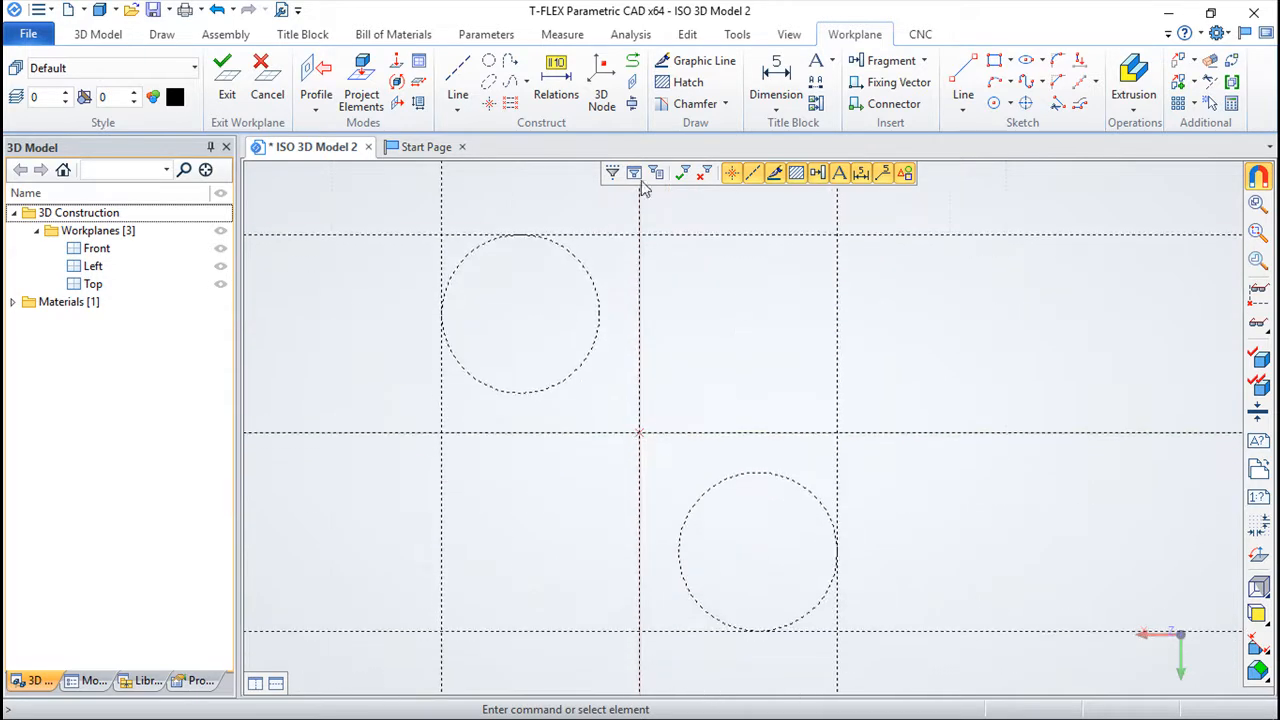
left_click(698, 61)
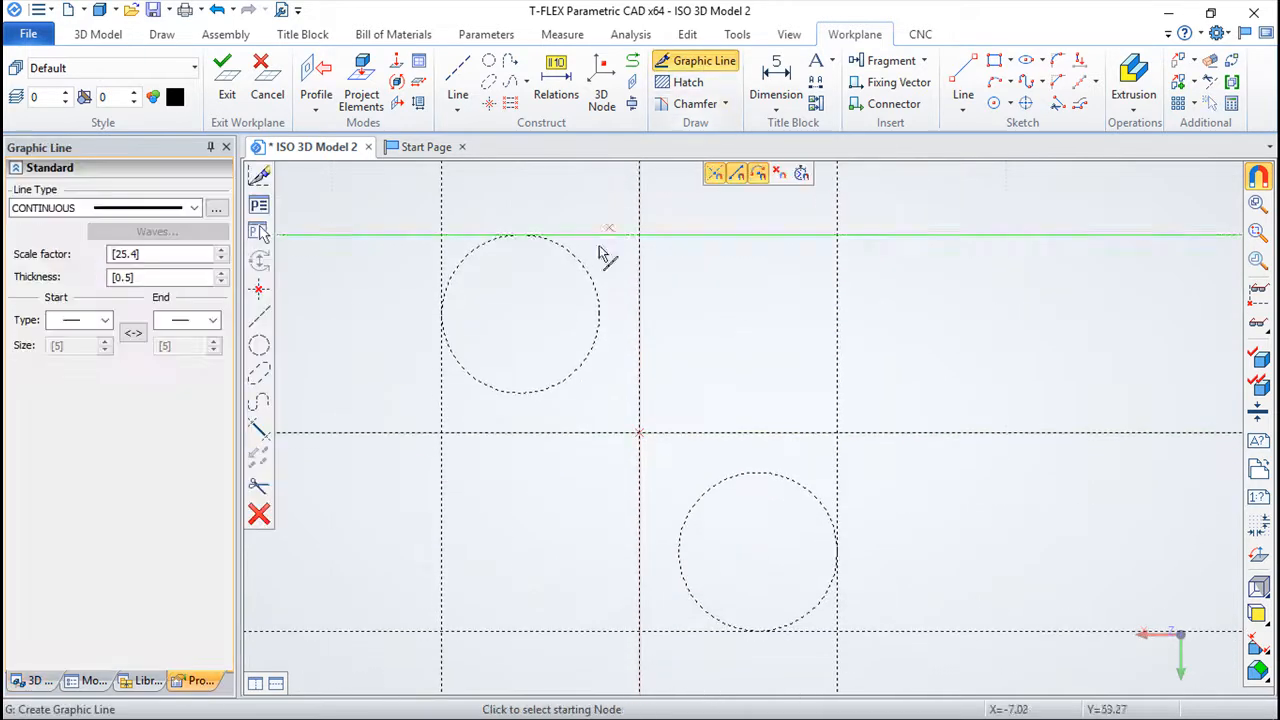
left_click(520, 235)
left_click(837, 236)
left_click(837, 551)
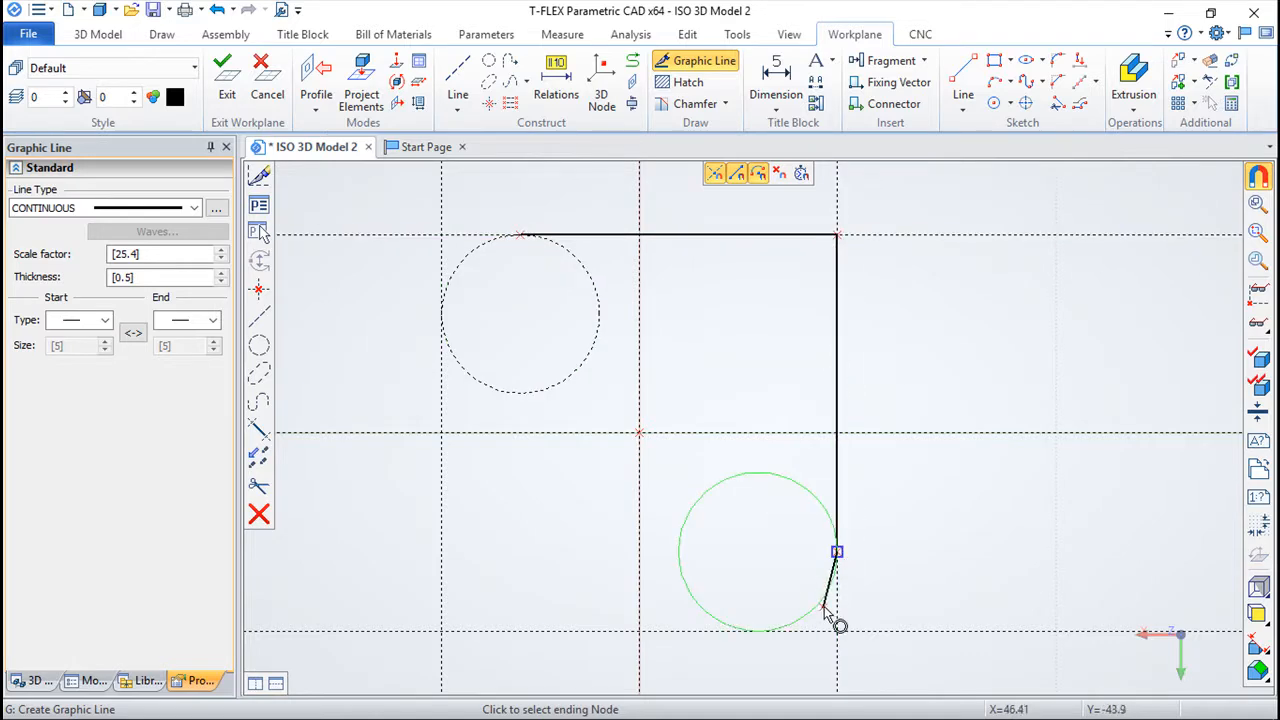
left_click(759, 632)
left_click(441, 632)
left_click(441, 313)
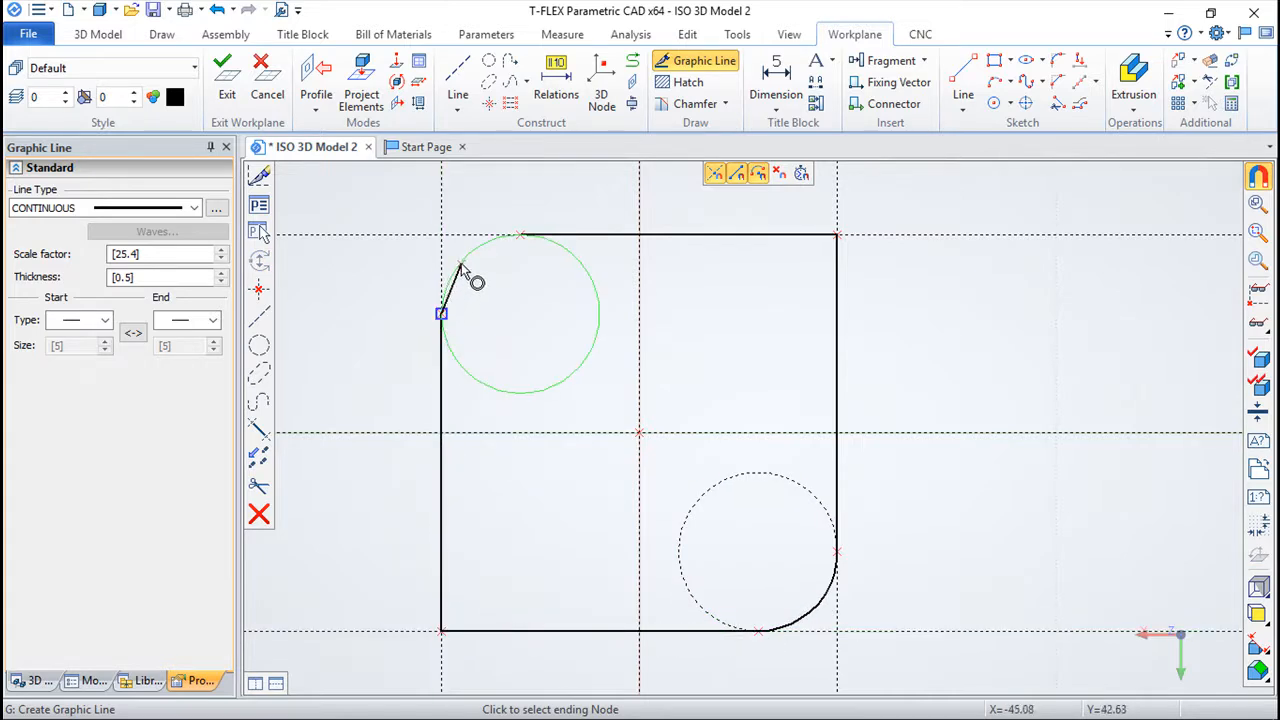
left_click(520, 237)
right_click(729, 323)
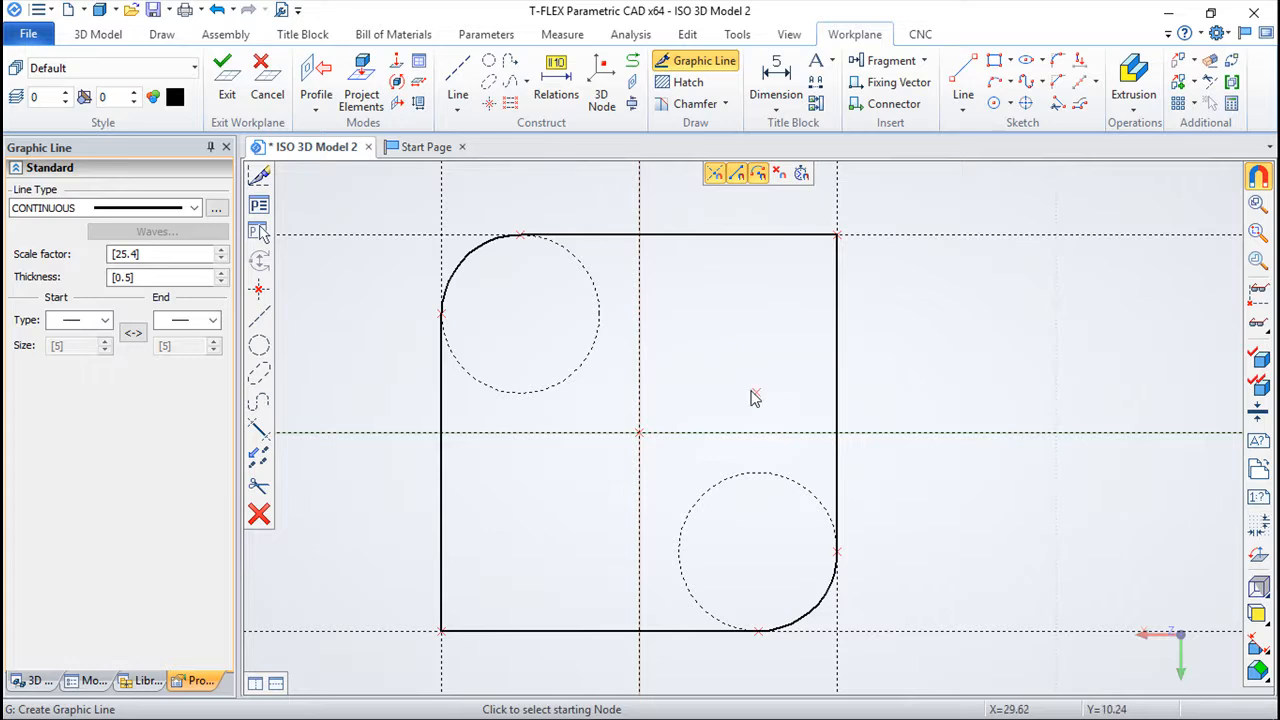
Construct a circle of radius 20 centred on the node at the middle of the square
scroll(707, 387, "down", 2)
scroll(753, 406, "up", 1)
scroll(751, 406, "up", 1)
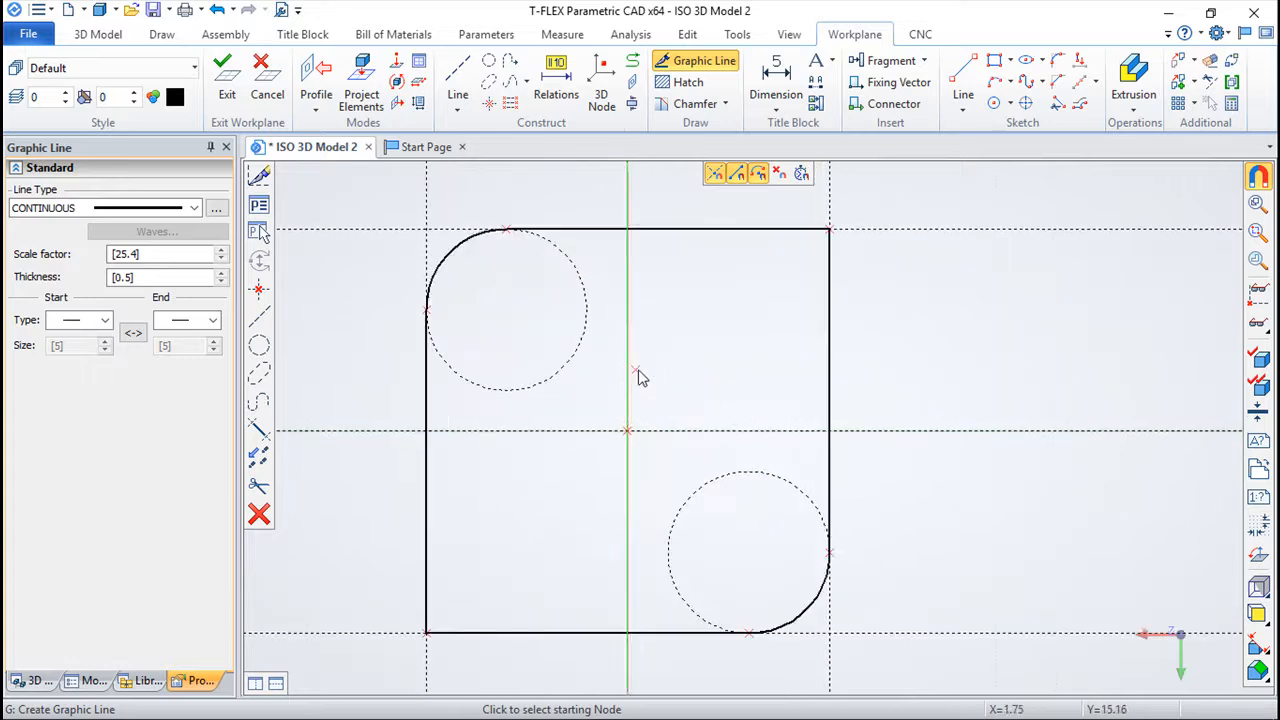
middle_click_drag(686, 368, 798, 360)
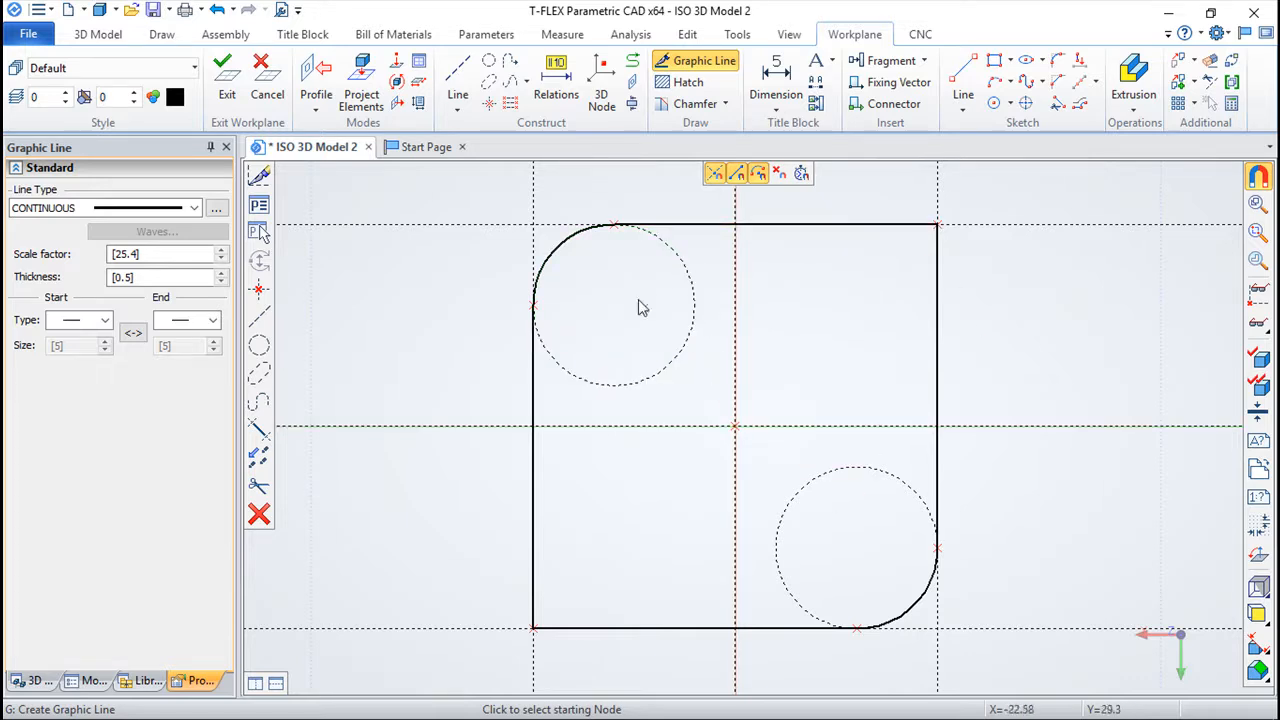
left_click(489, 63)
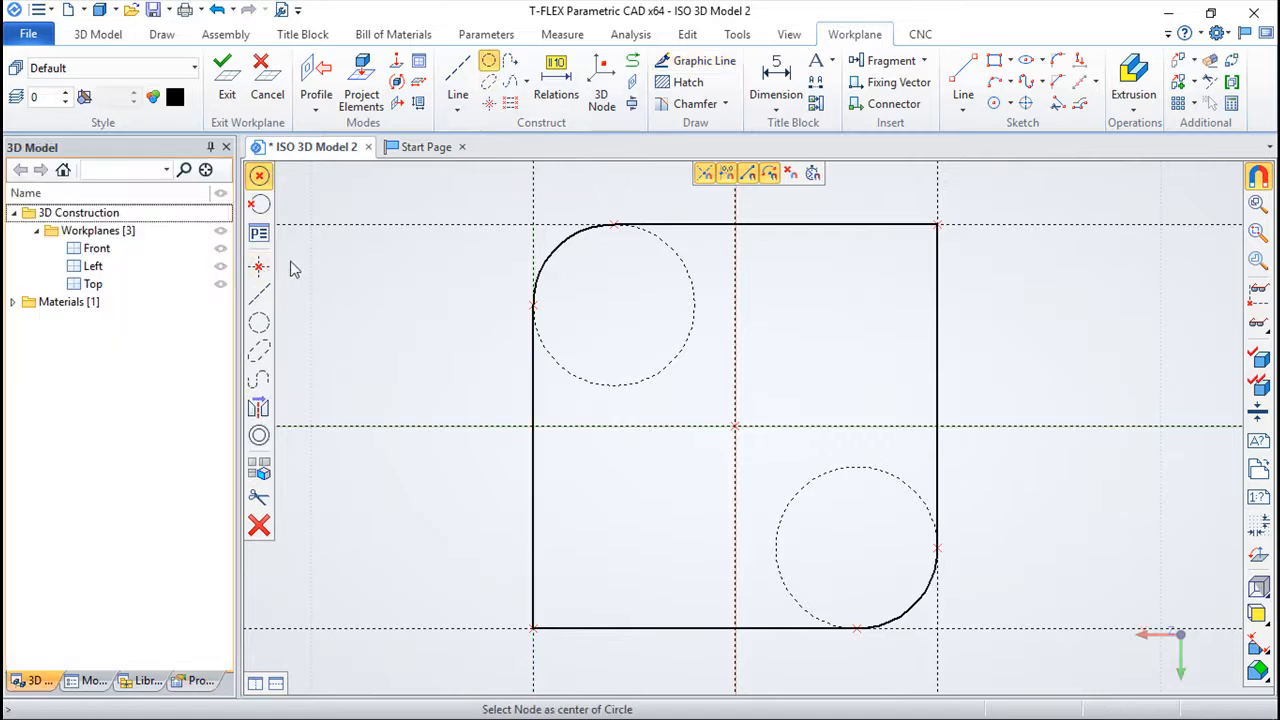
left_click(735, 426)
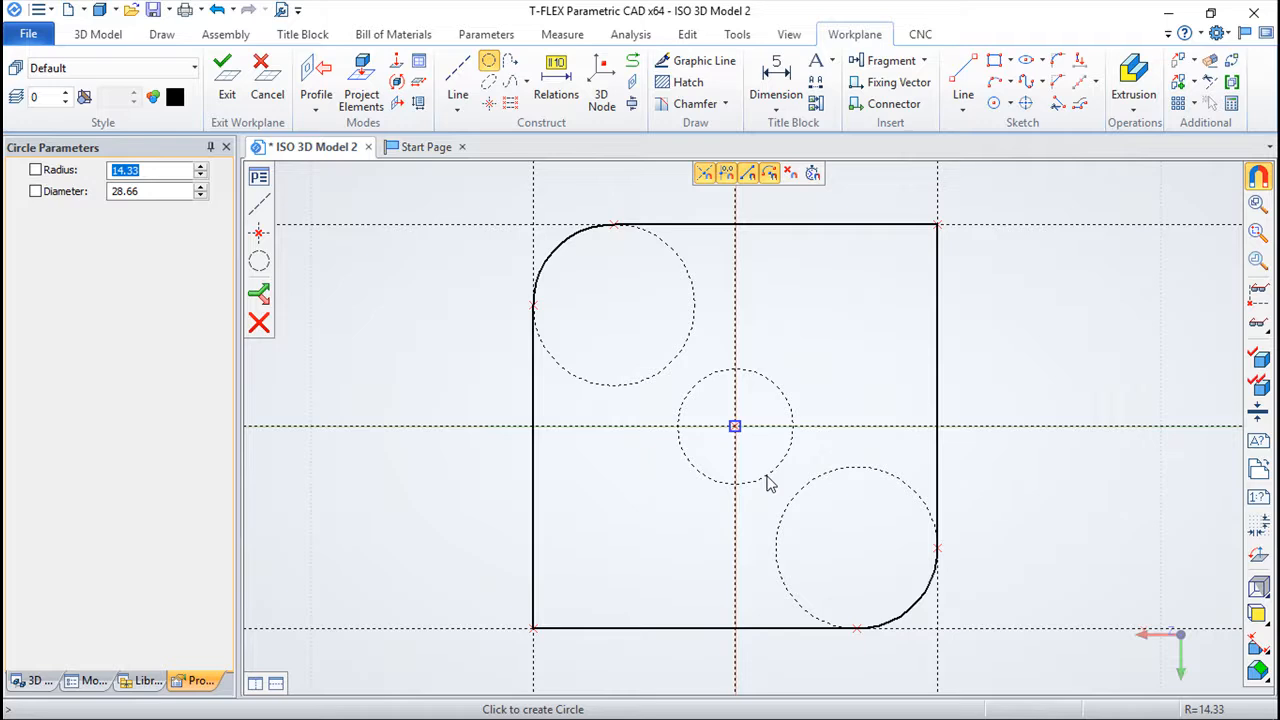
type("20")
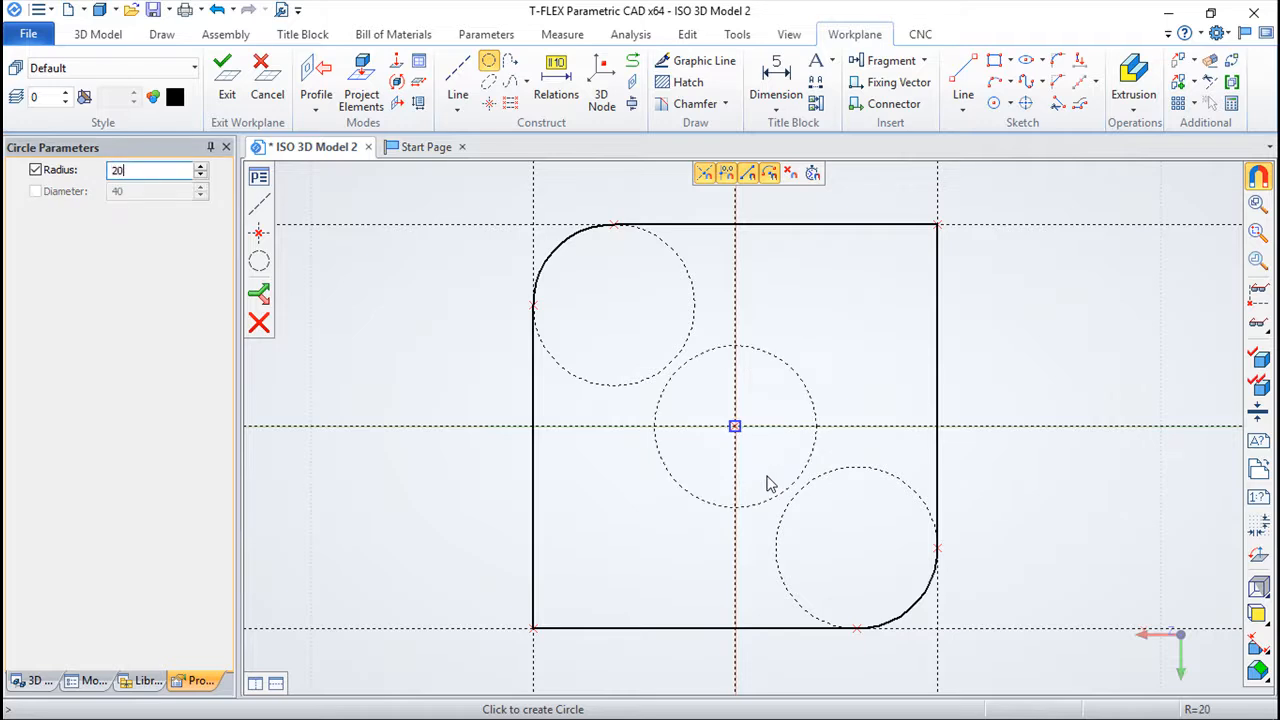
key("Return")
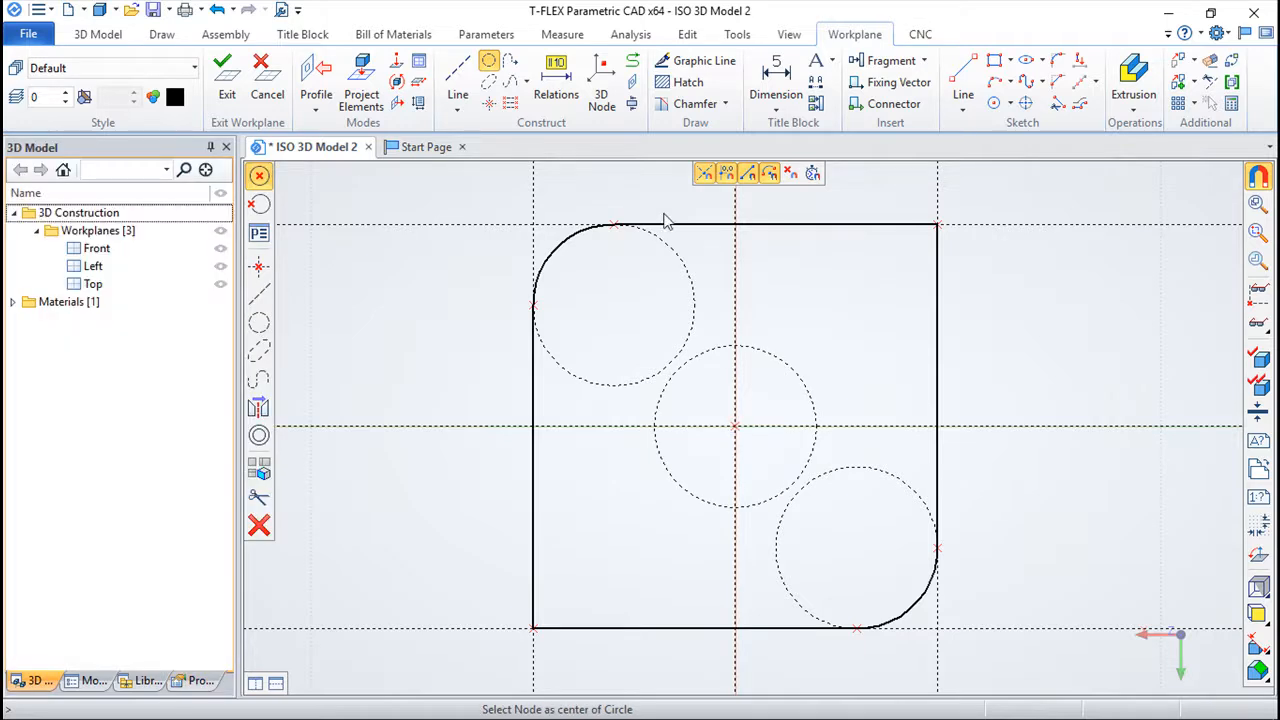
Trace the central construction circle with a continuous graphic line
left_click(700, 61)
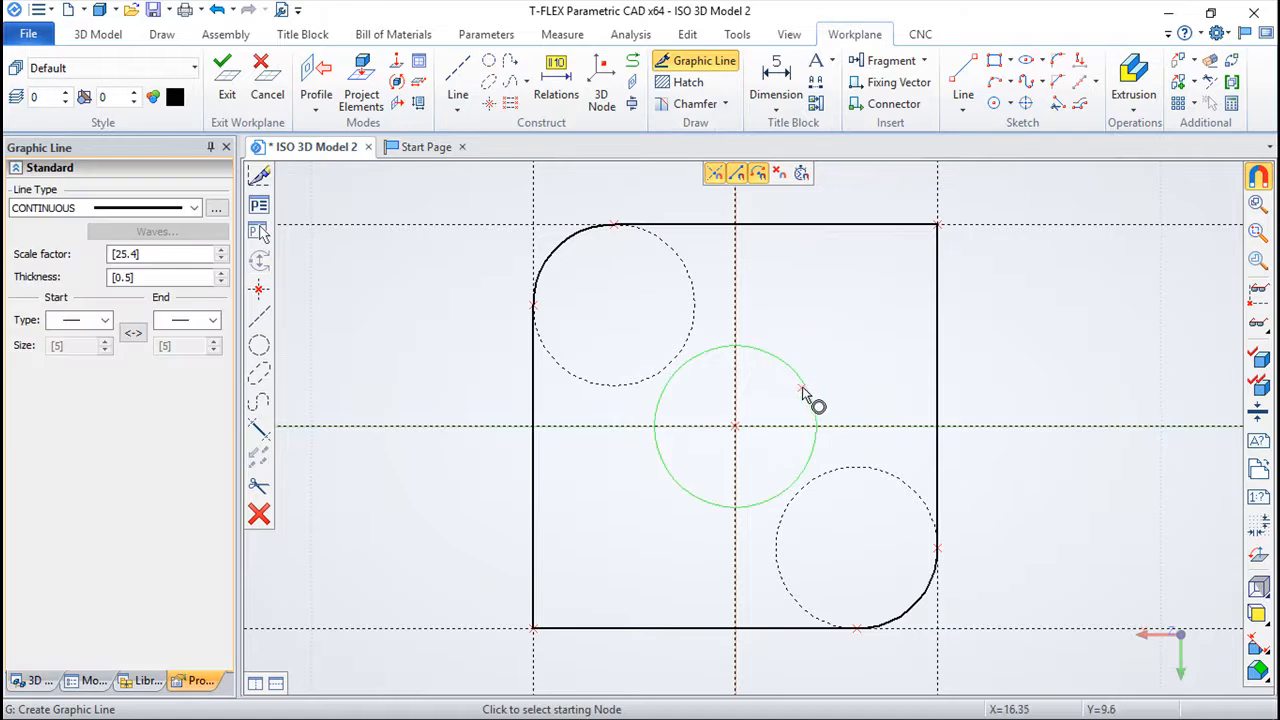
left_click(809, 396)
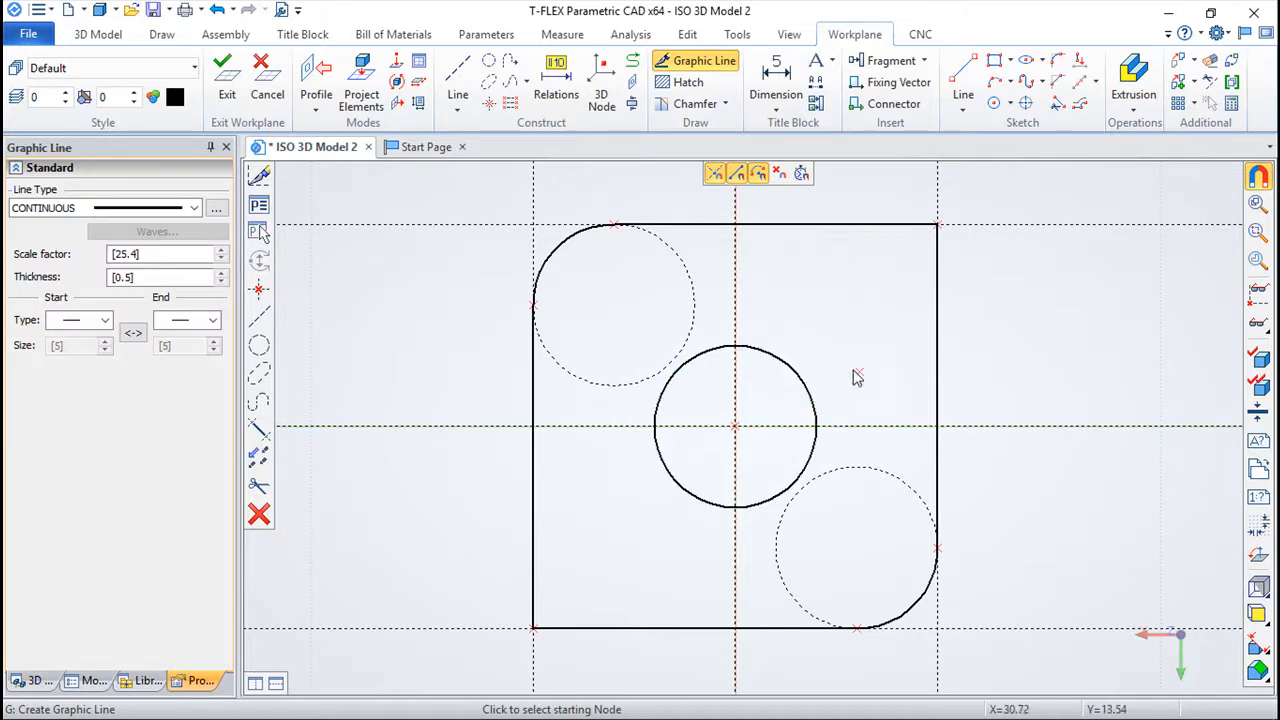
key("Escape")
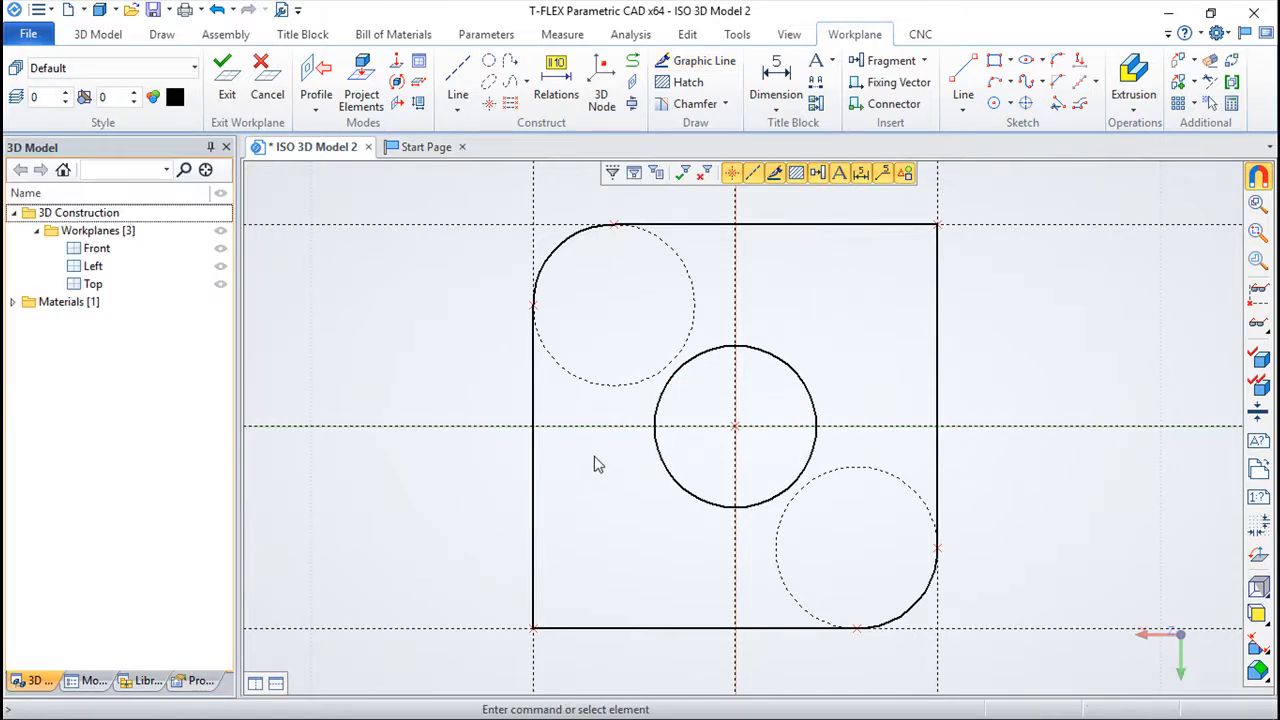
Set the colour of the central circle's graphic line to Light Blue
double_click(799, 379)
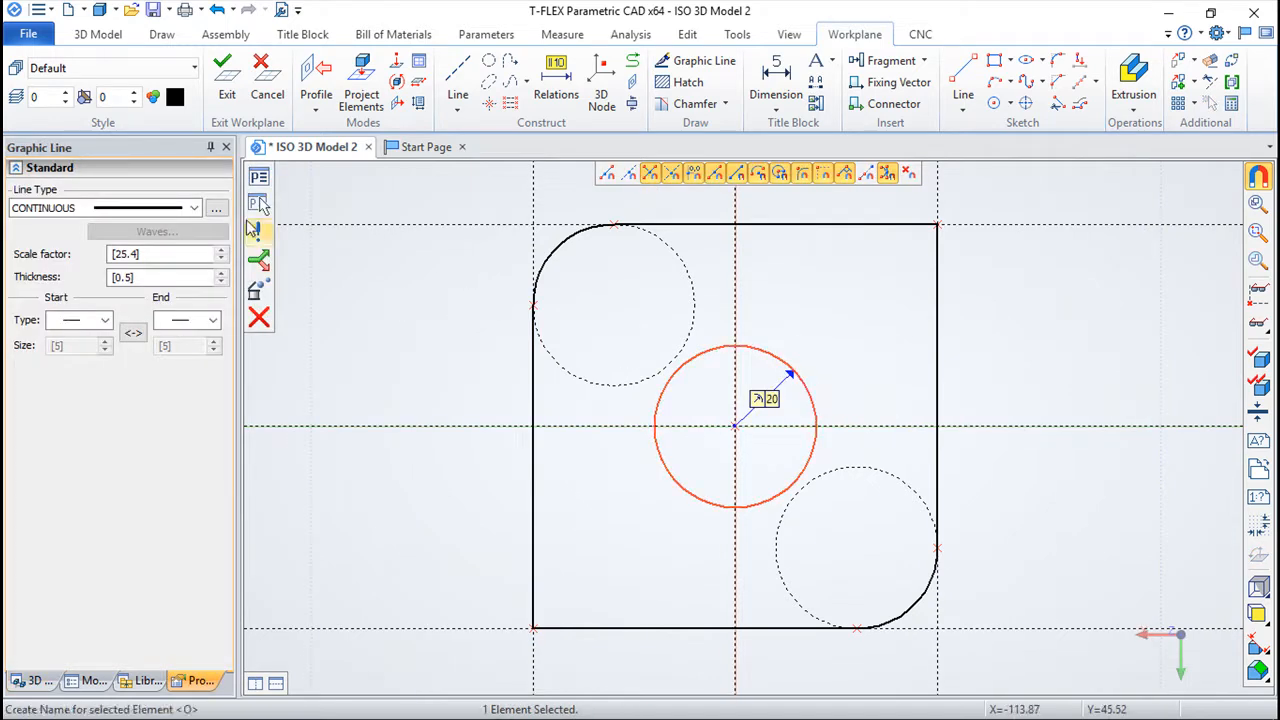
left_click(260, 177)
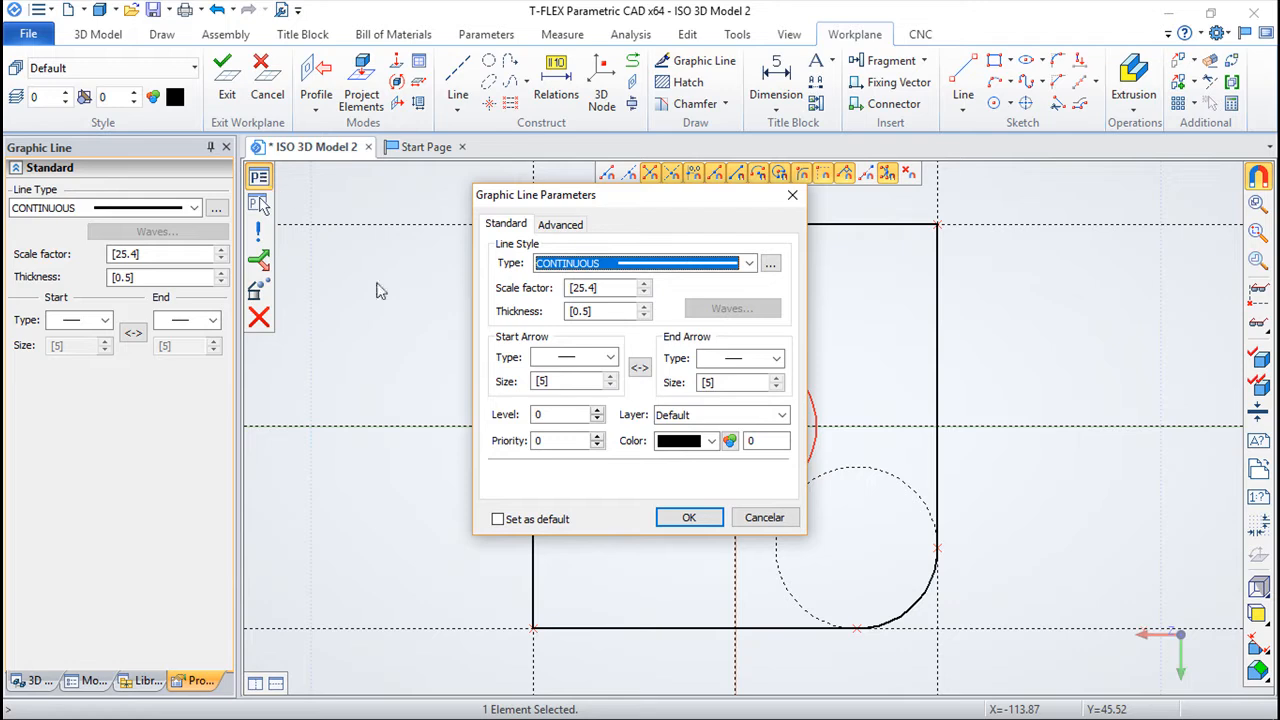
left_click(711, 441)
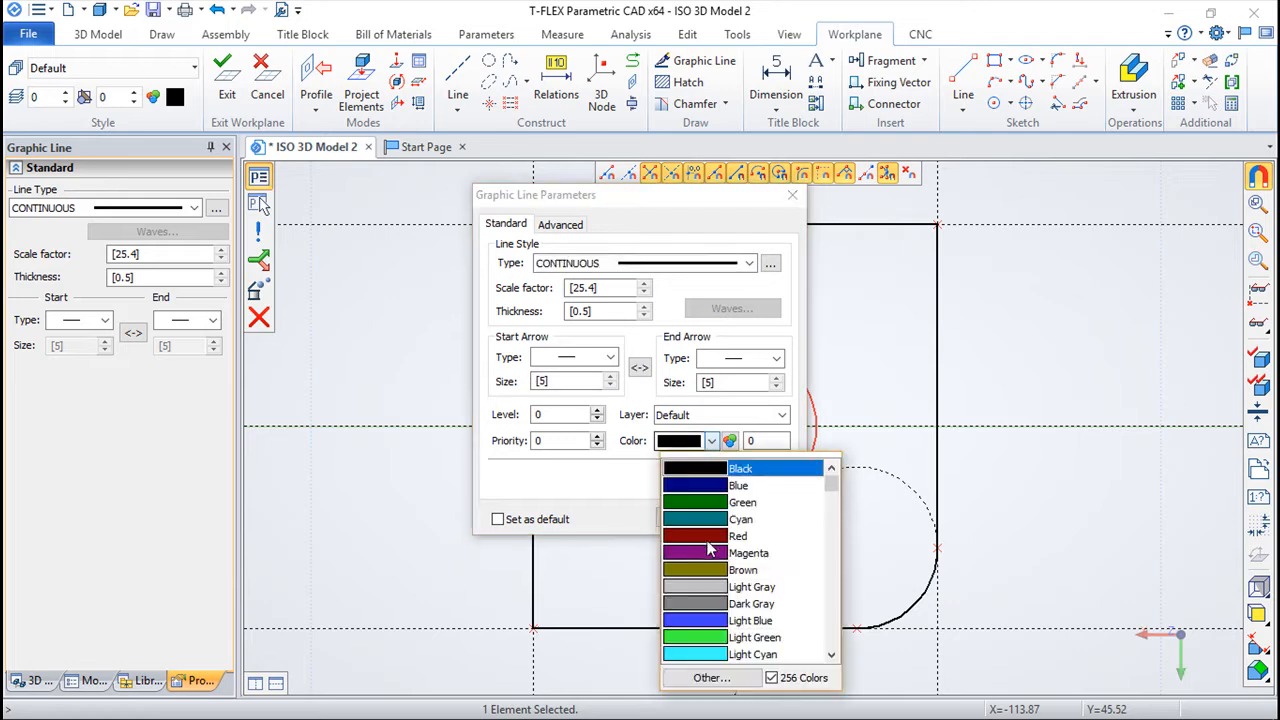
left_click(716, 626)
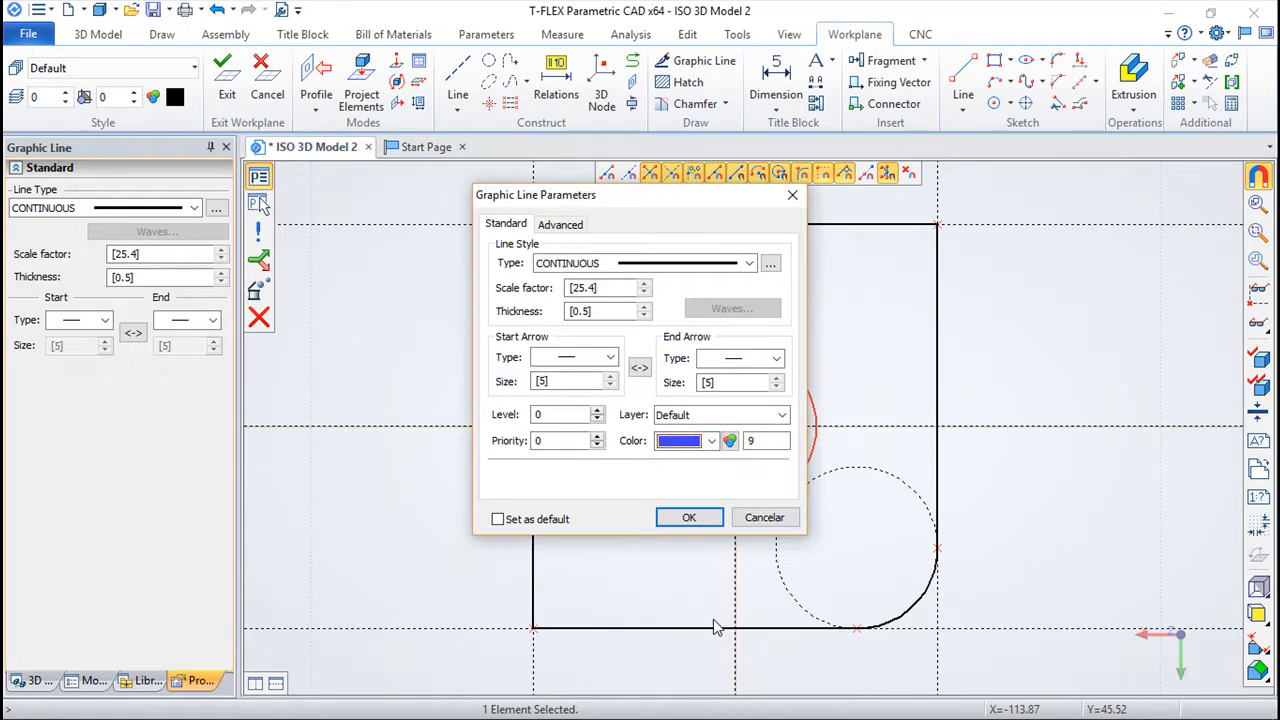
left_click(688, 517)
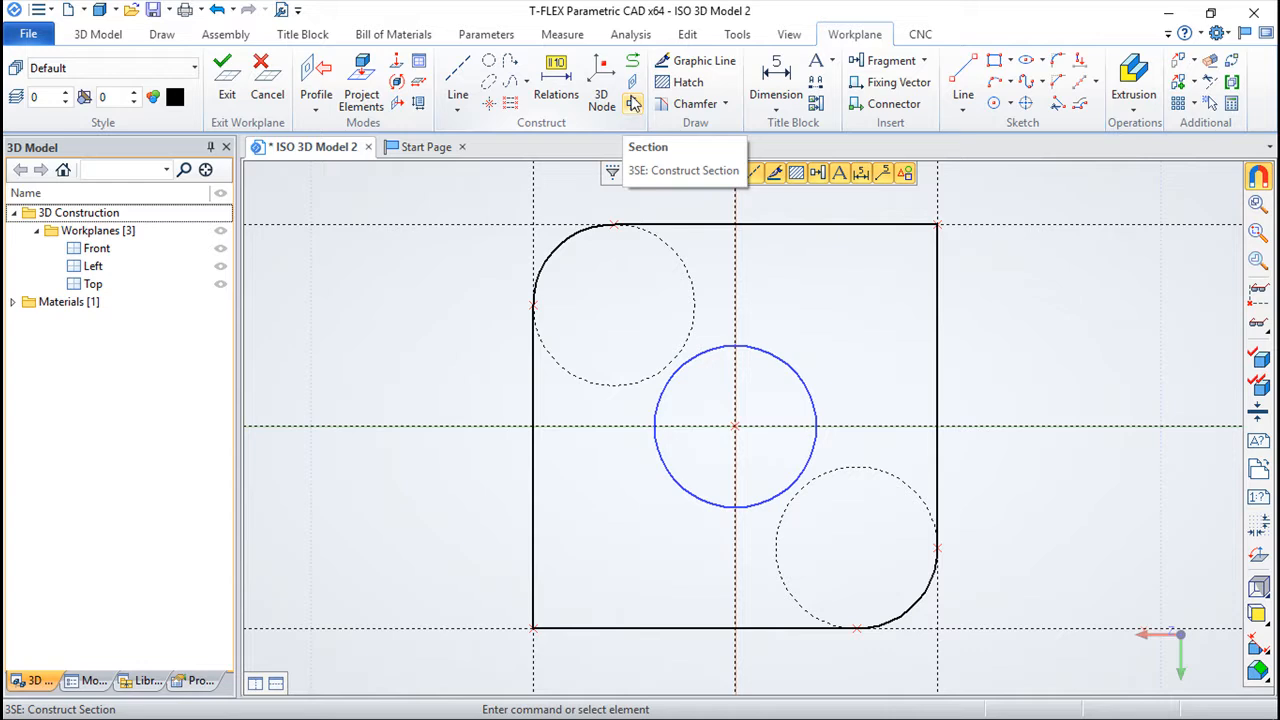
left_click(603, 80)
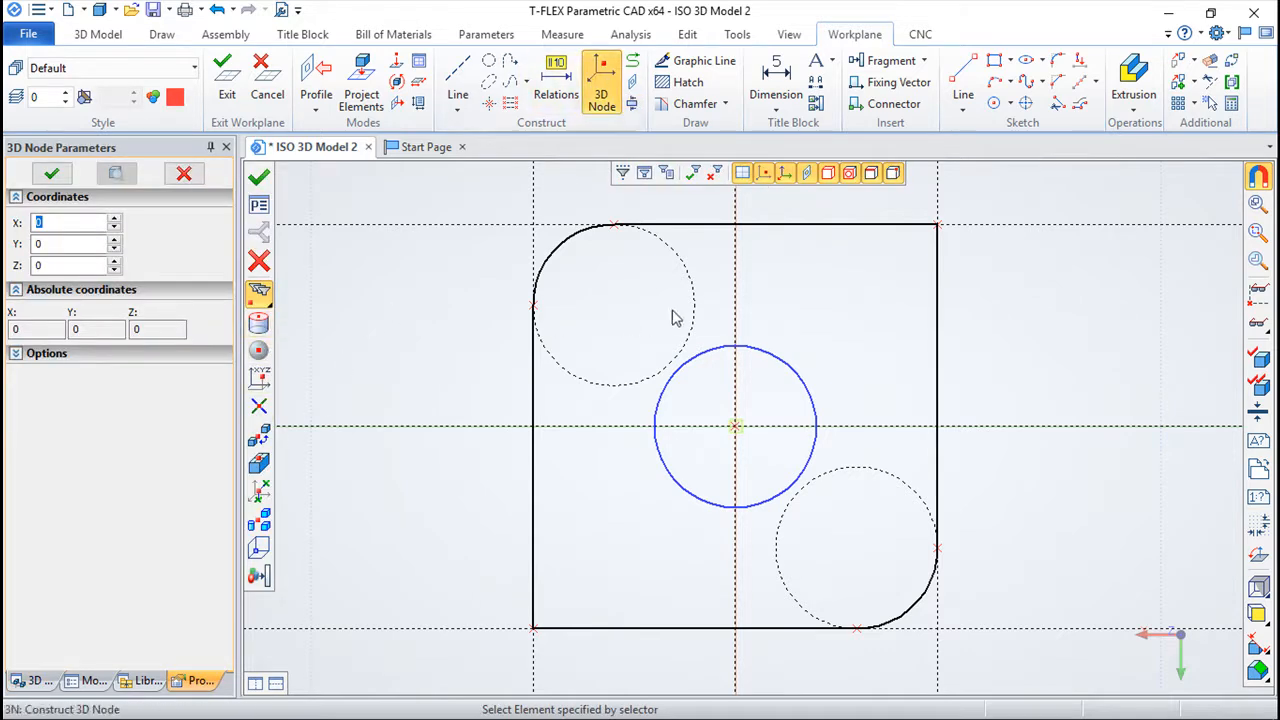
left_click(259, 321)
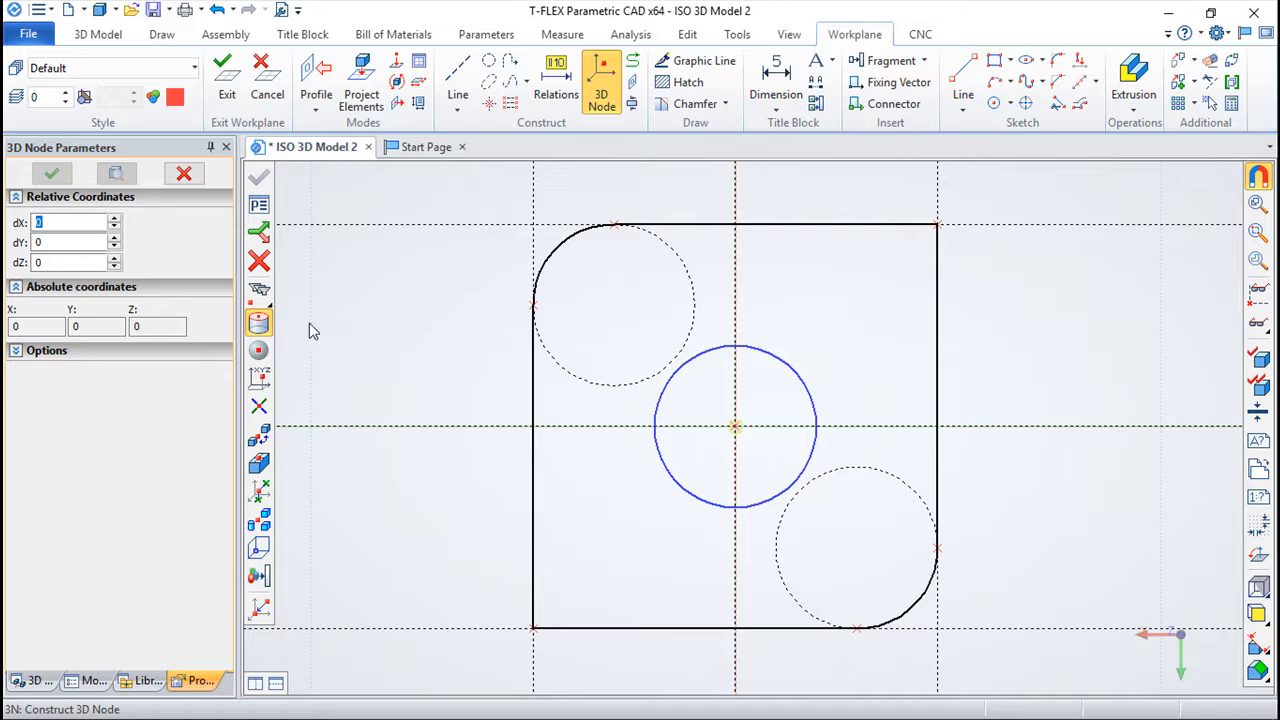
right_click(400, 521)
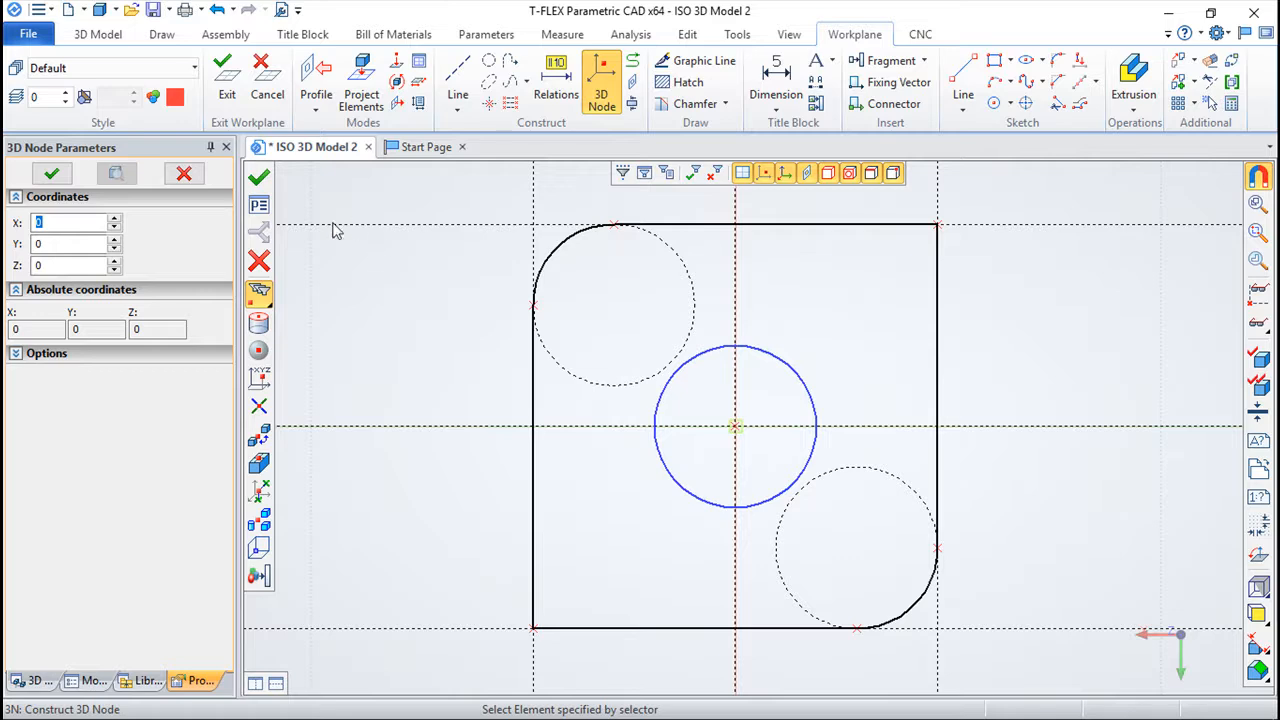
left_click(259, 261)
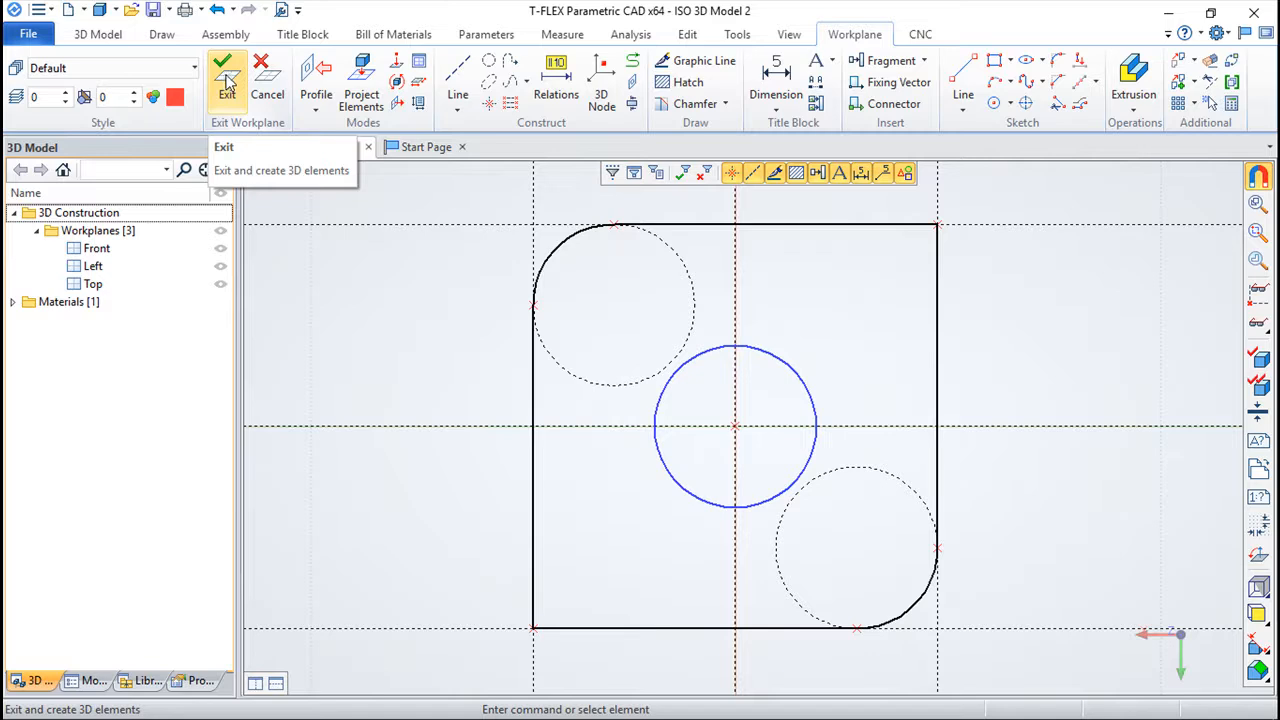
Exit the workplane and create a separate 3D profile for each colour of graphic lines
left_click(227, 83)
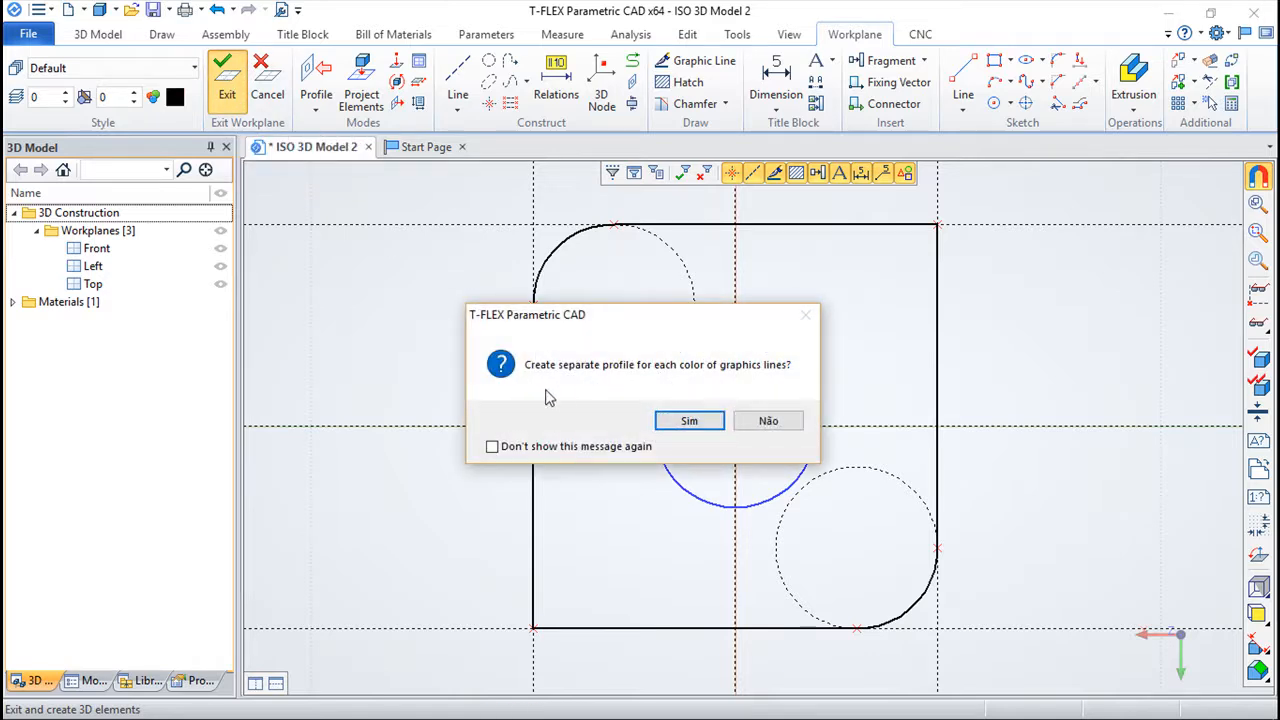
left_click_drag(620, 325, 419, 193)
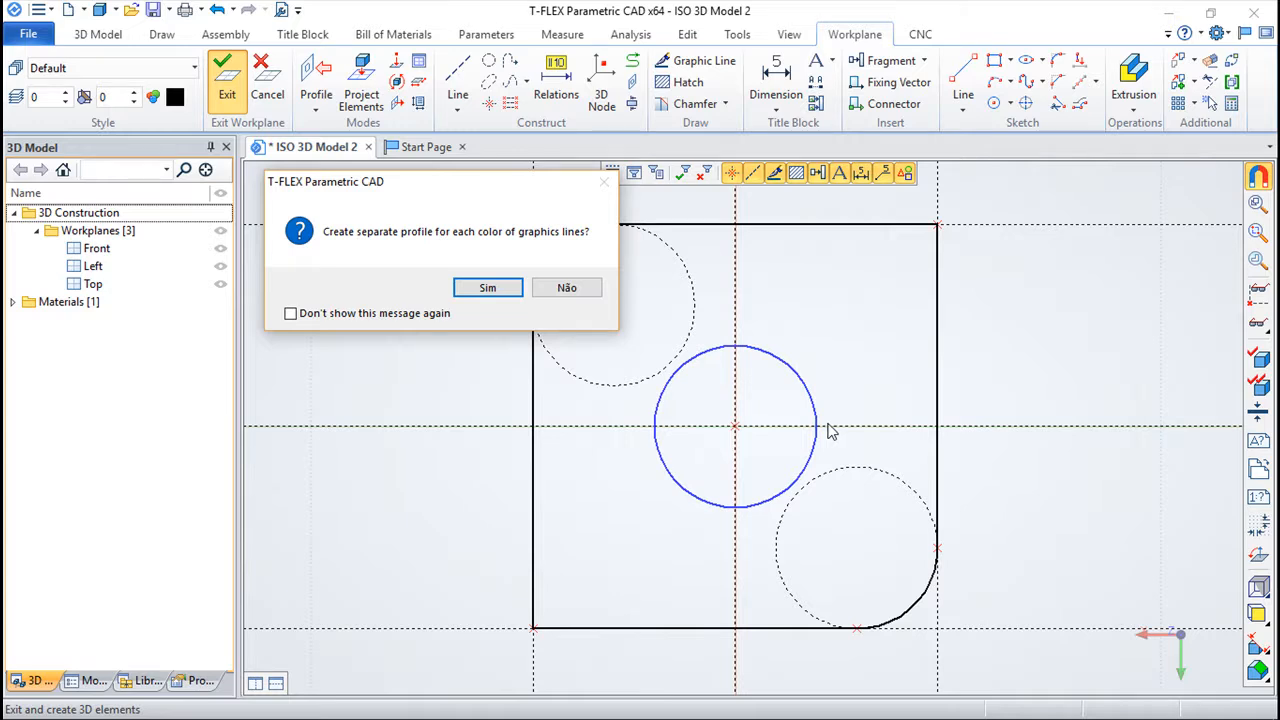
left_click(482, 287)
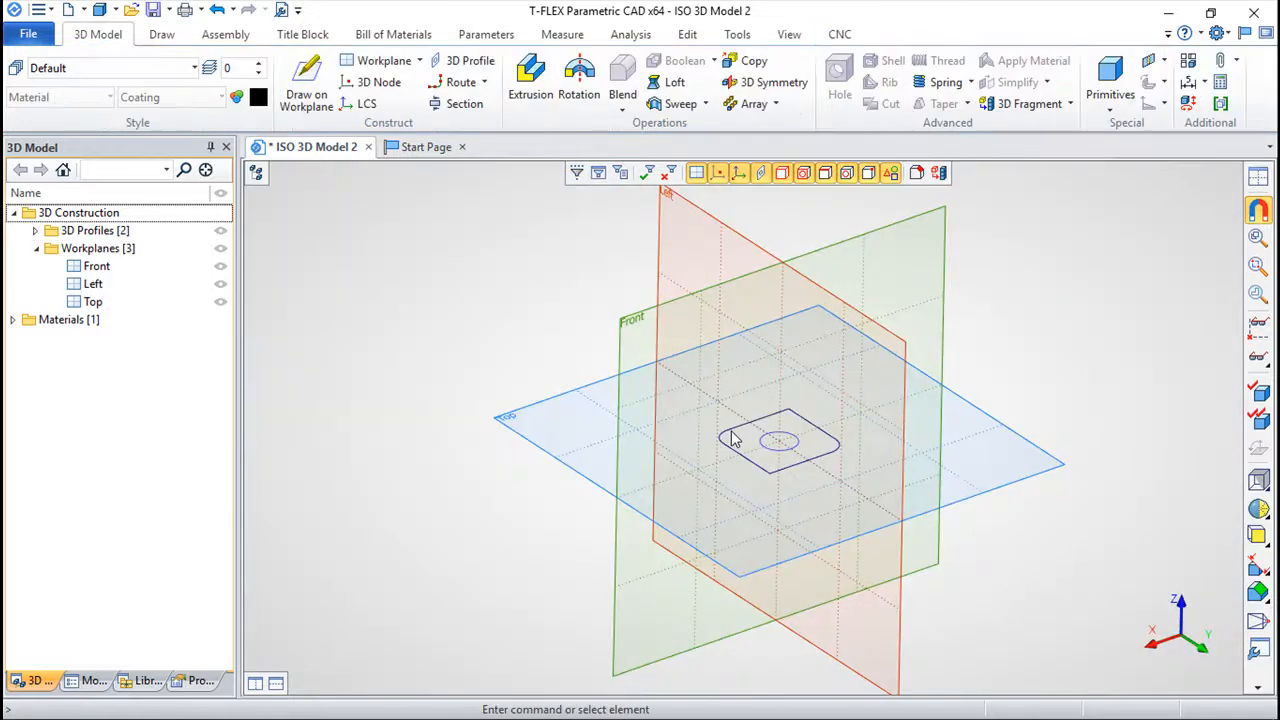
Extrude the rounded square profile by a length of 20, reversed so it goes below the Top workplane
scroll(798, 470, "up", 3)
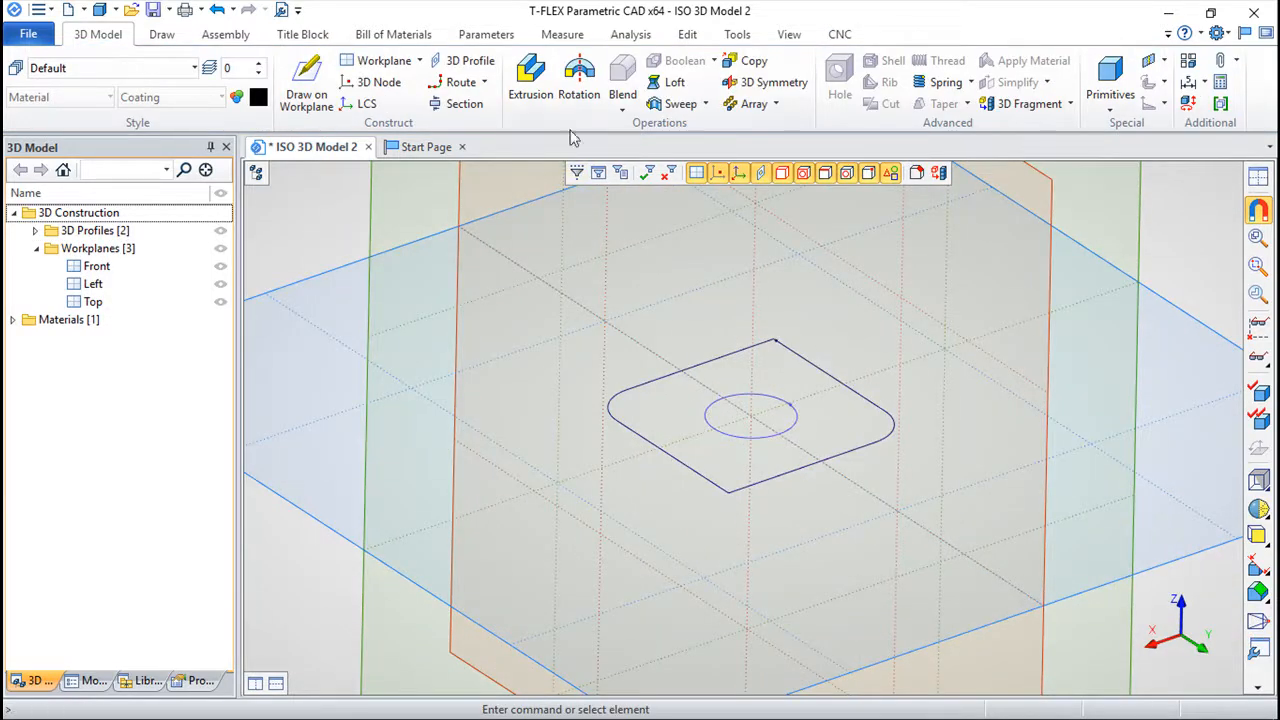
left_click(533, 78)
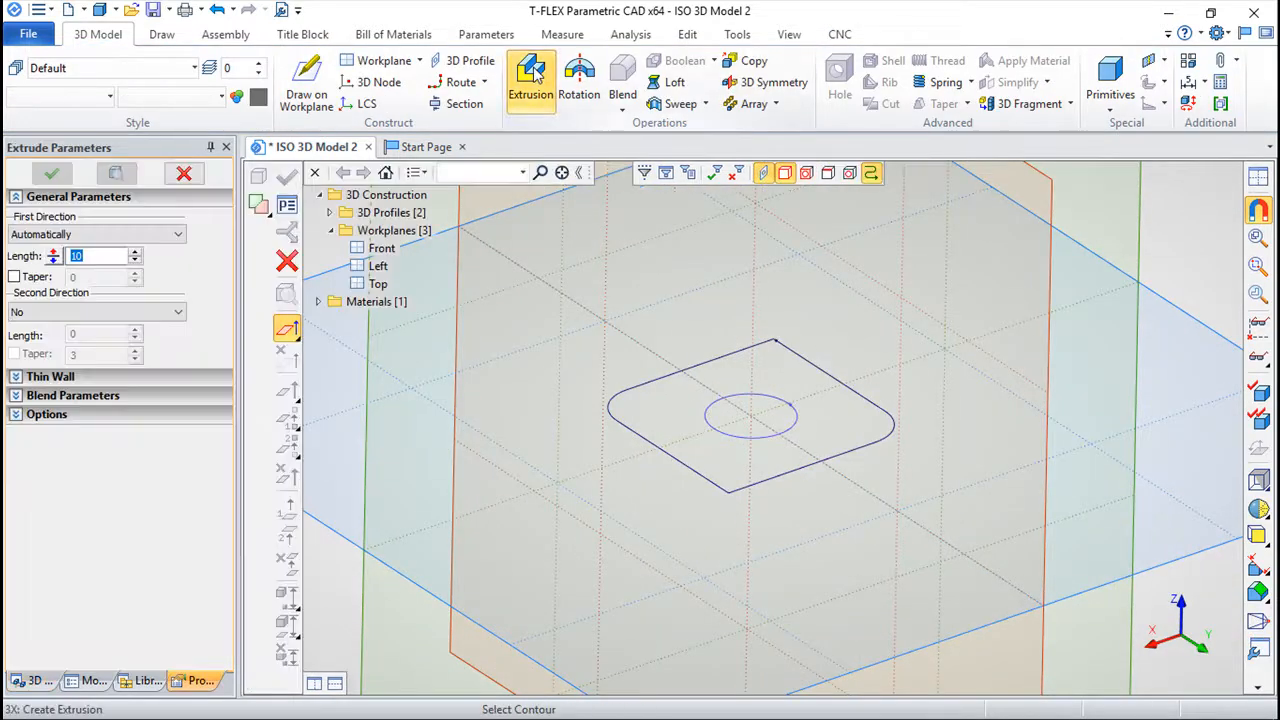
left_click(891, 444)
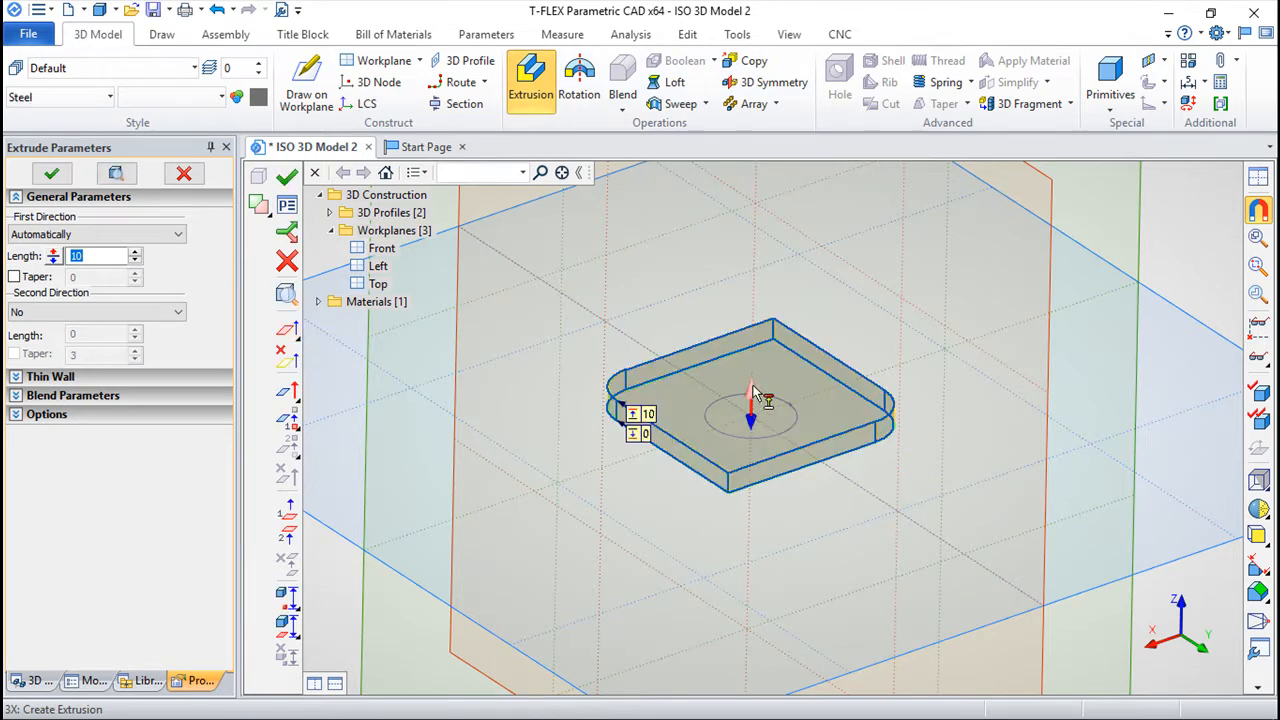
left_click(53, 256)
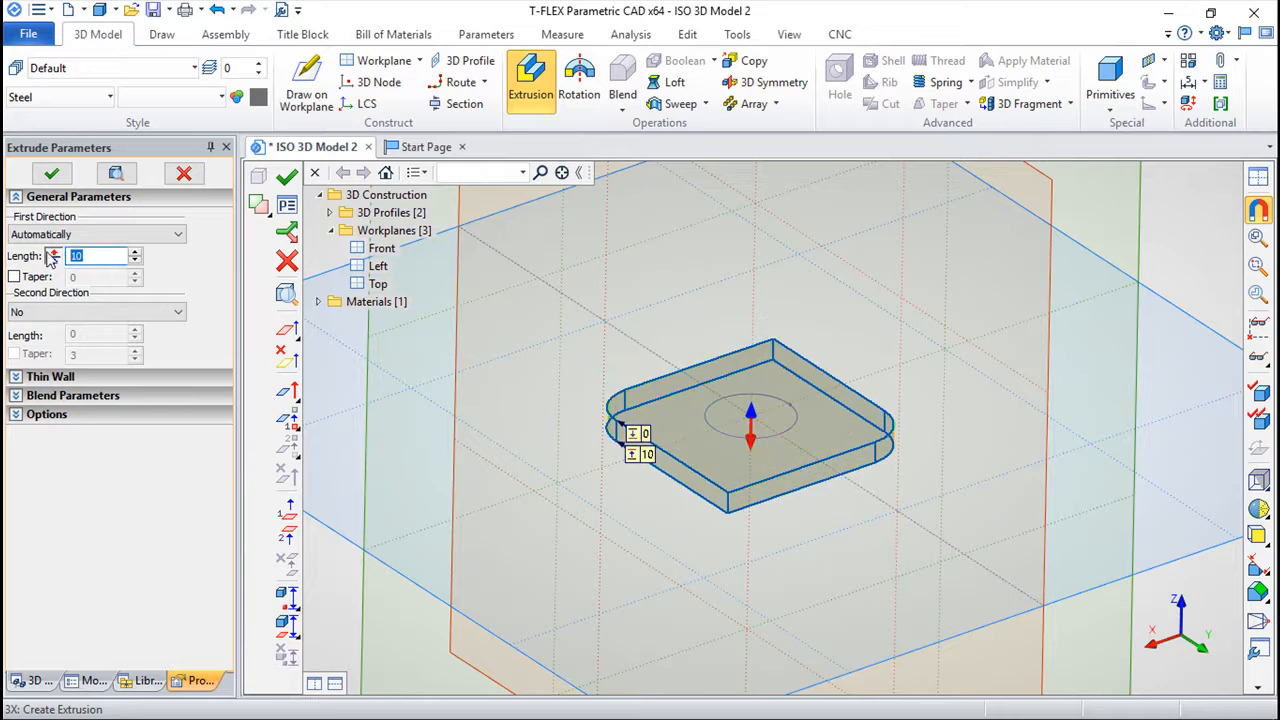
type("20")
key("Return")
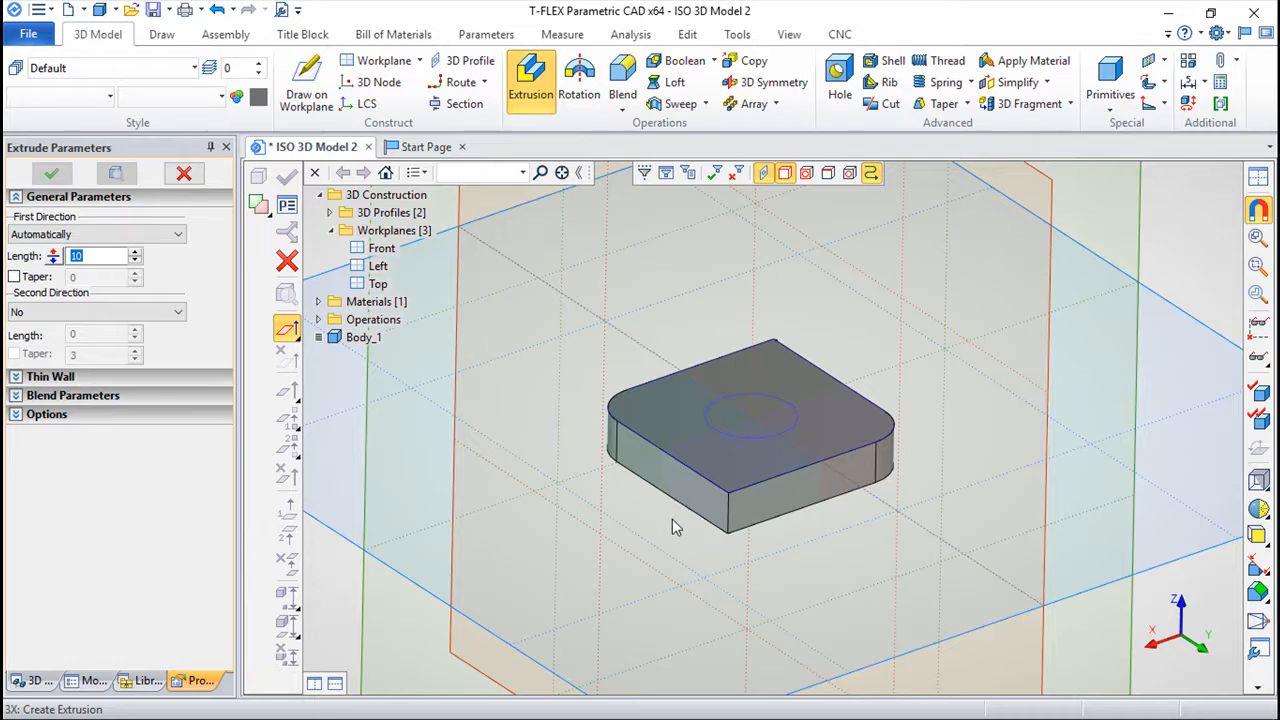
Extrude the central circle profile upward by a length of 20, joining it to the square body with the Addition Boolean mode
left_click(260, 210)
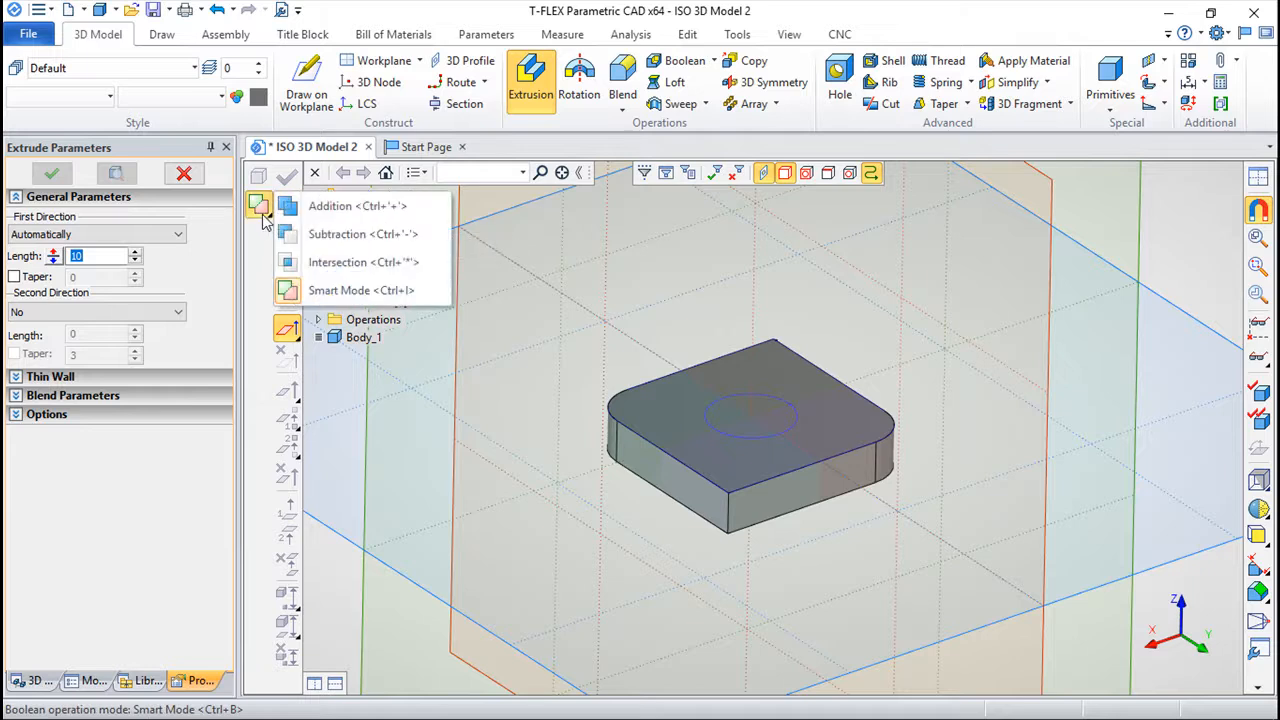
left_click(348, 210)
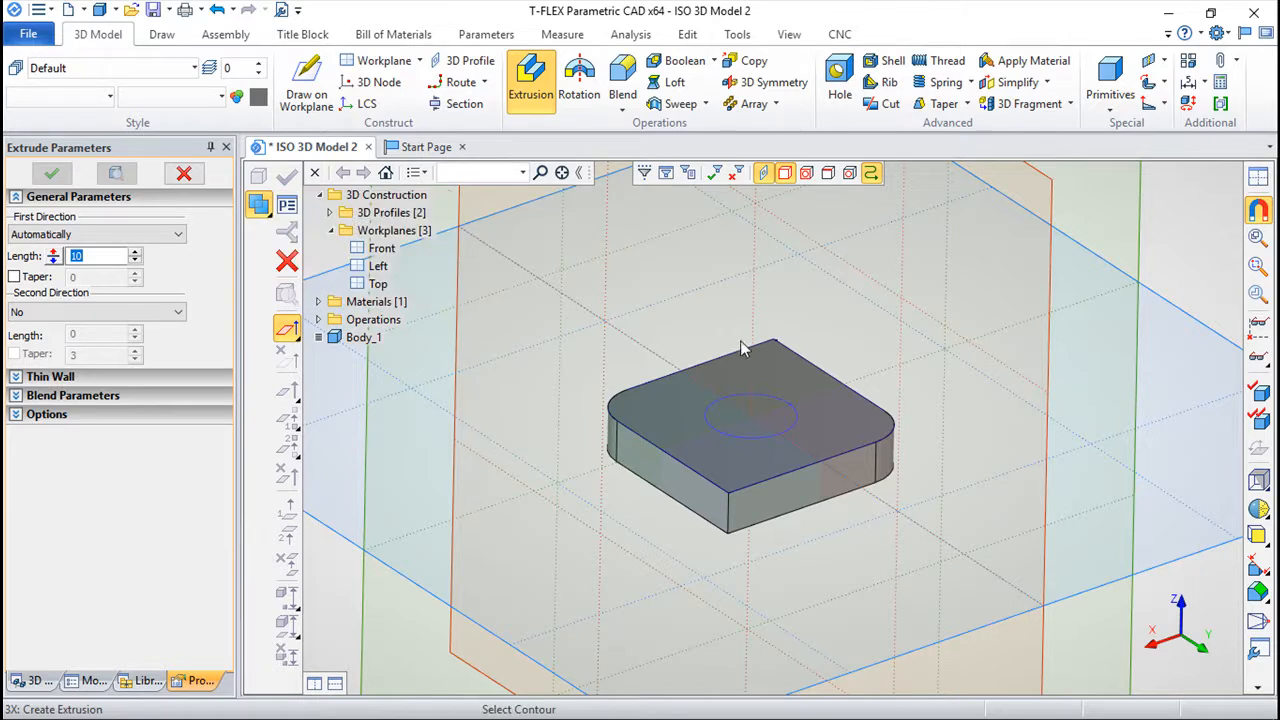
left_click(805, 425)
type("2")
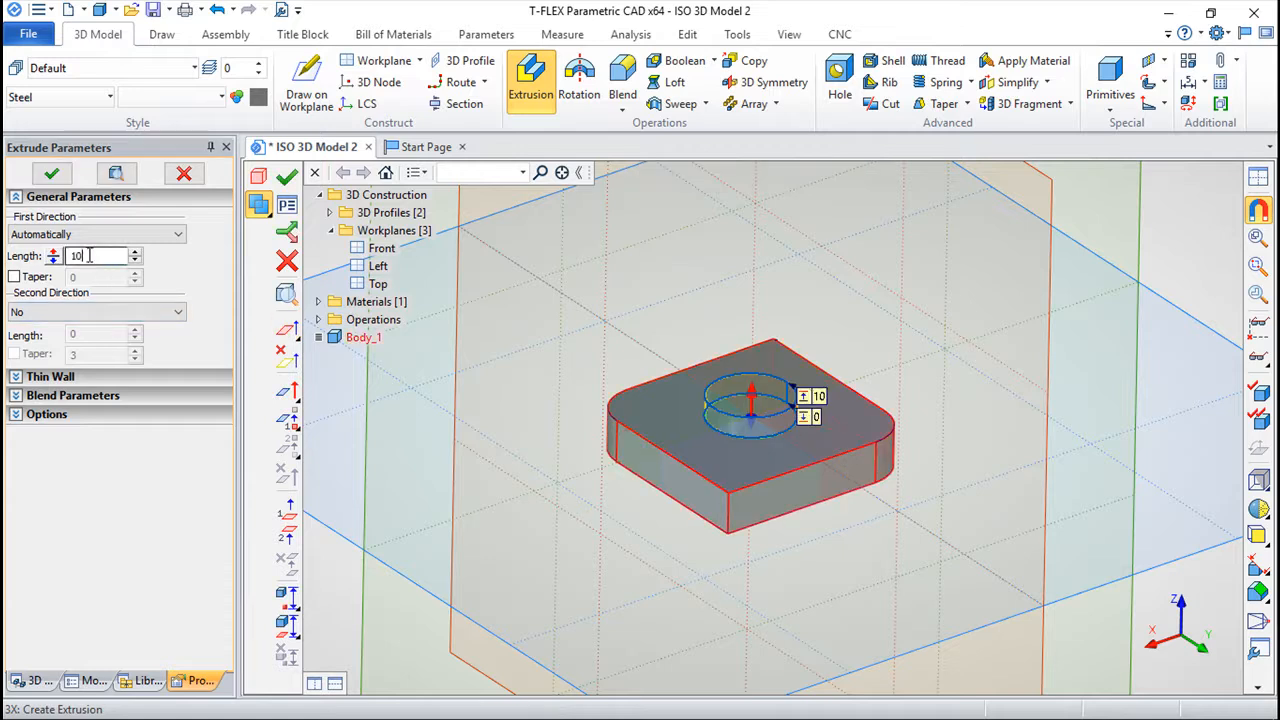
type("0")
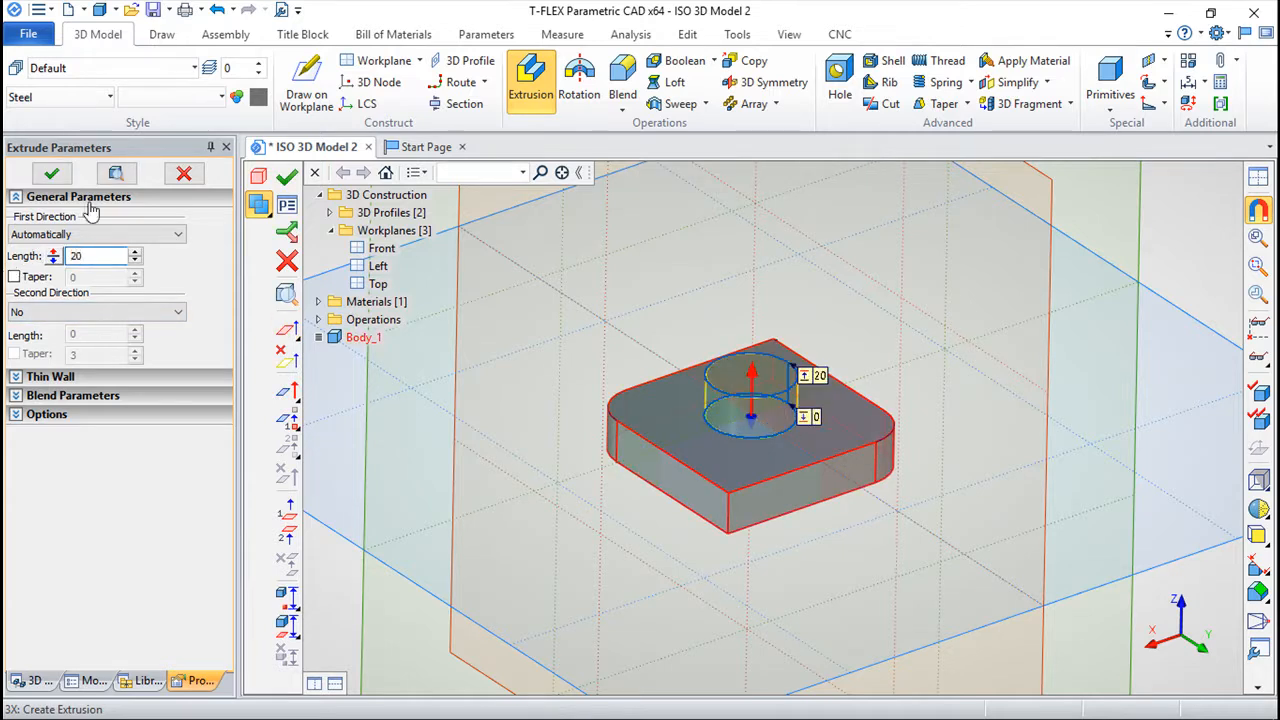
left_click(288, 178)
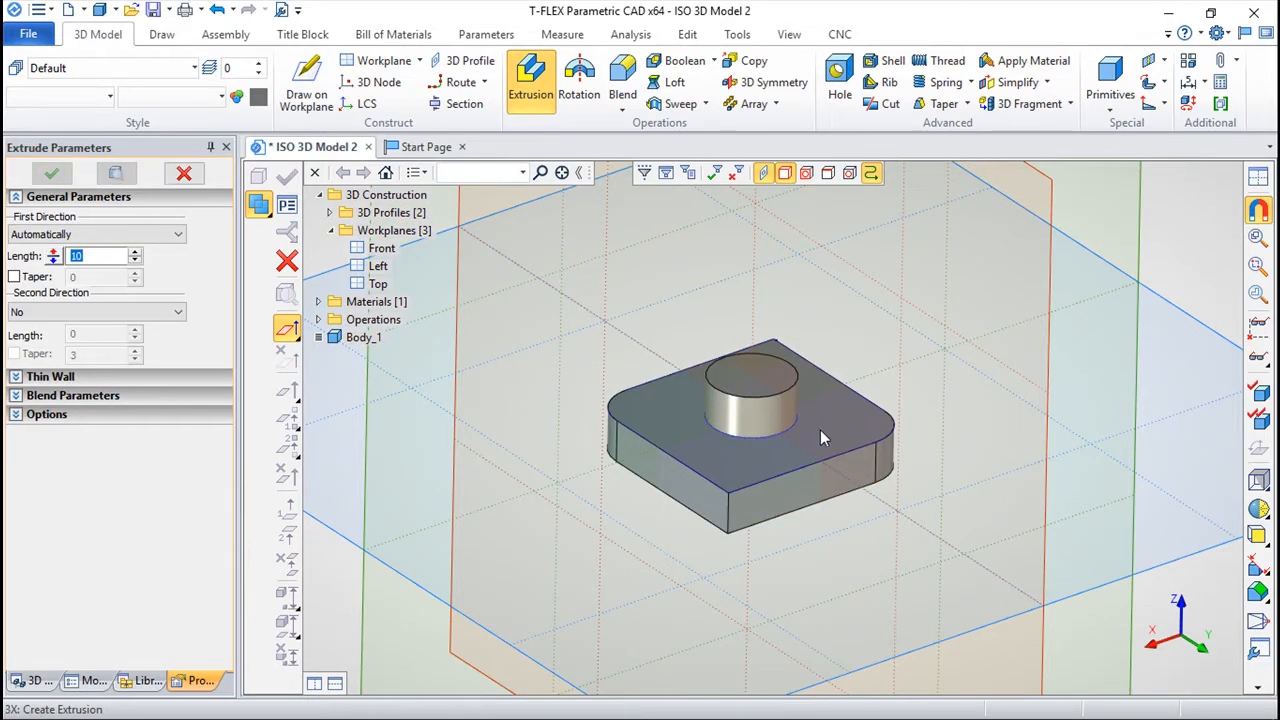
key("Escape")
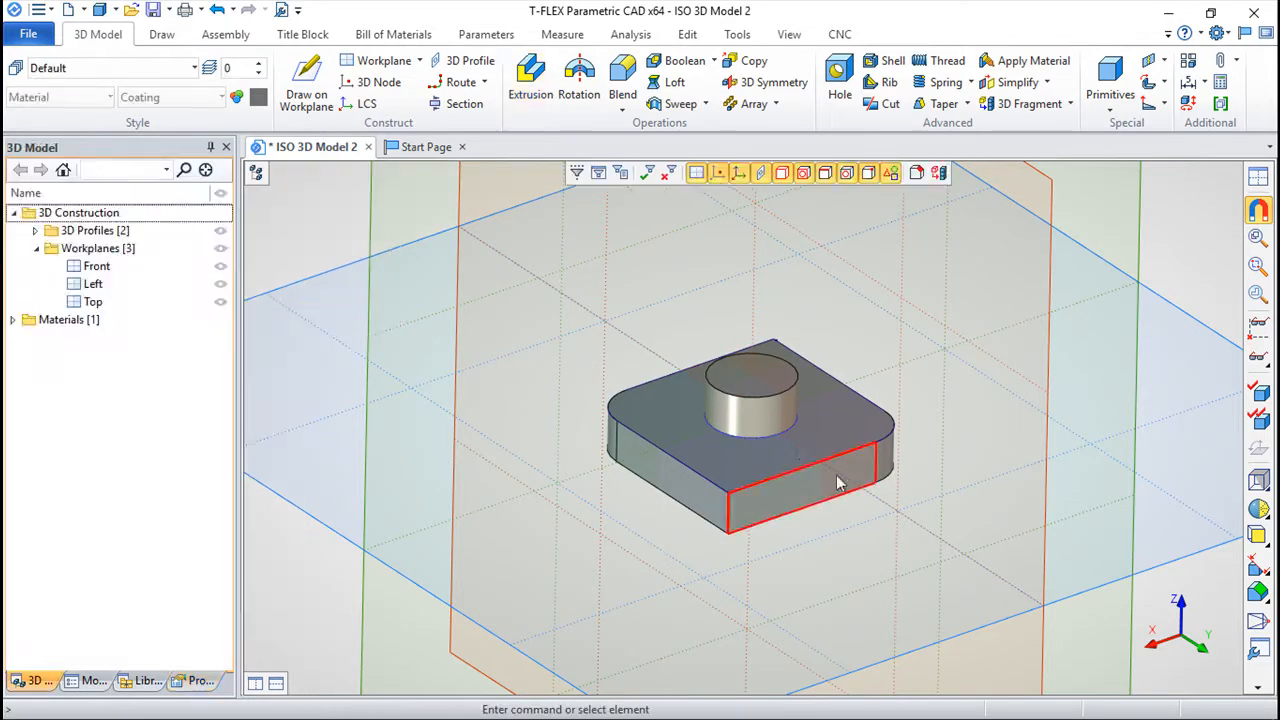
scroll(880, 485, "down", 3)
scroll(840, 480, "up", 7)
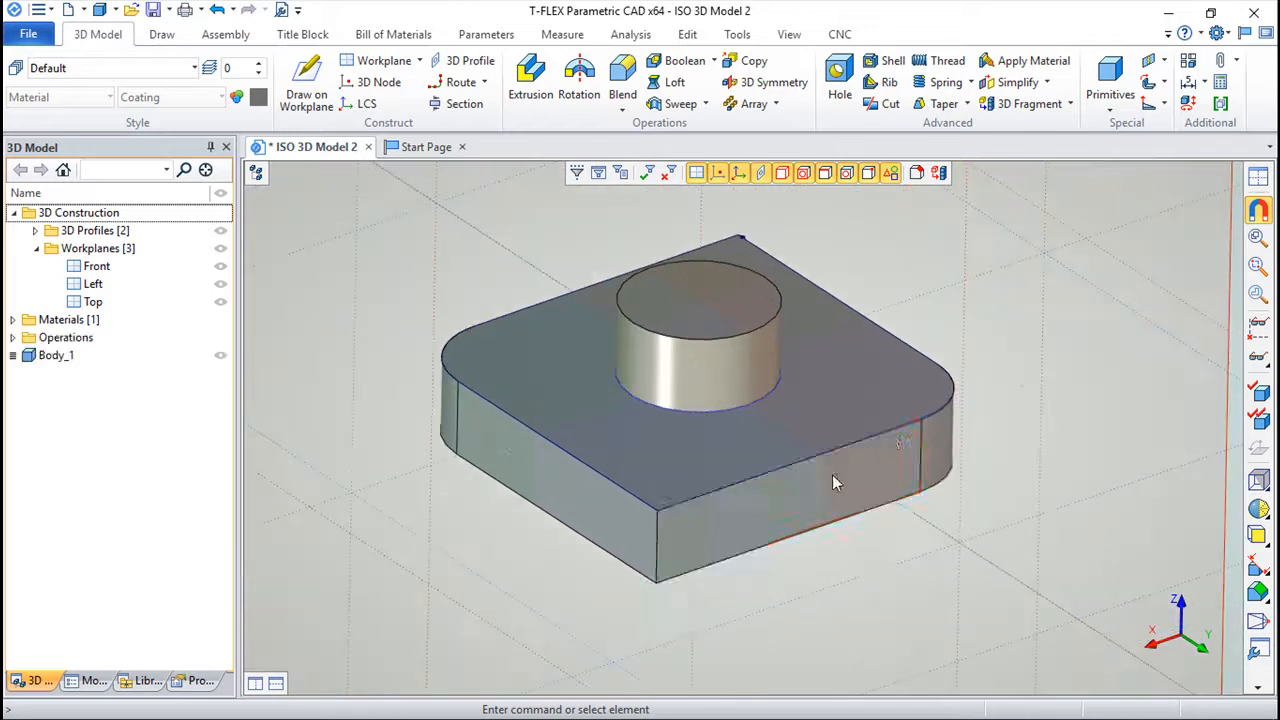
mouse_move(1034, 464)
left_mouse_down()
mouse_move(986, 371)
mouse_move(774, 477)
mouse_move(1035, 488)
left_mouse_up()
left_click_drag(435, 490, 506, 463)
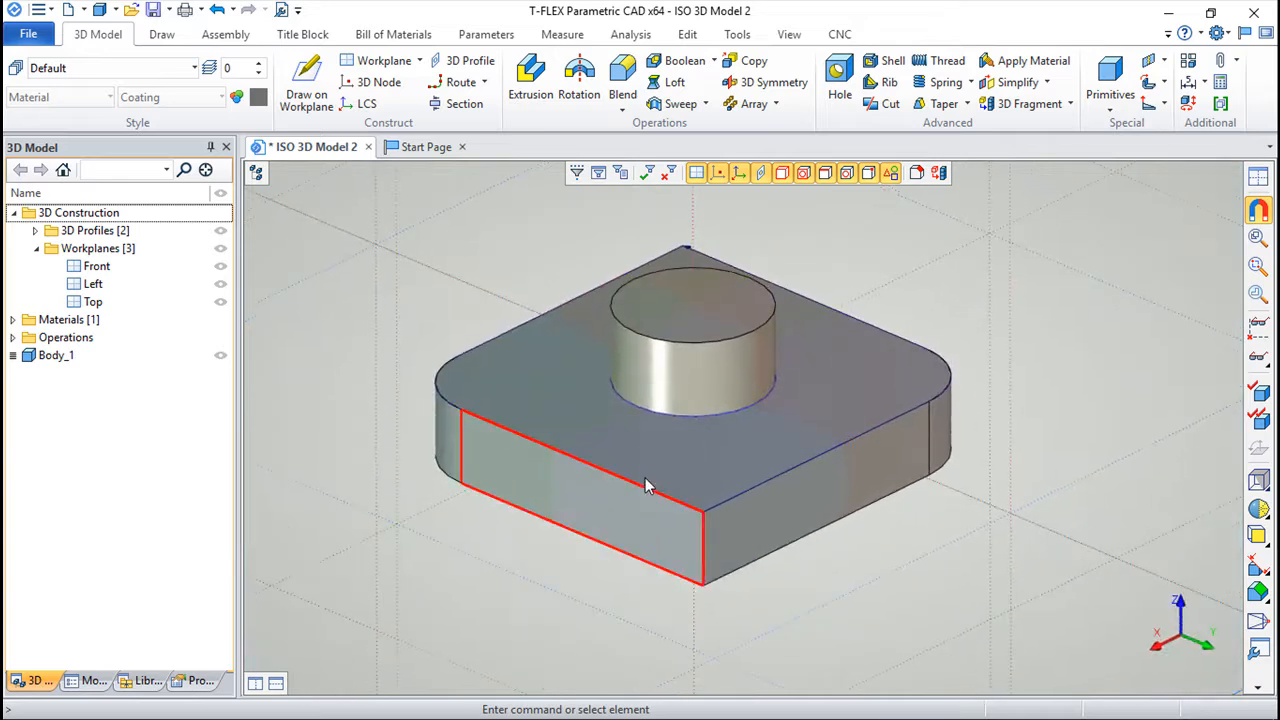
left_click(735, 493)
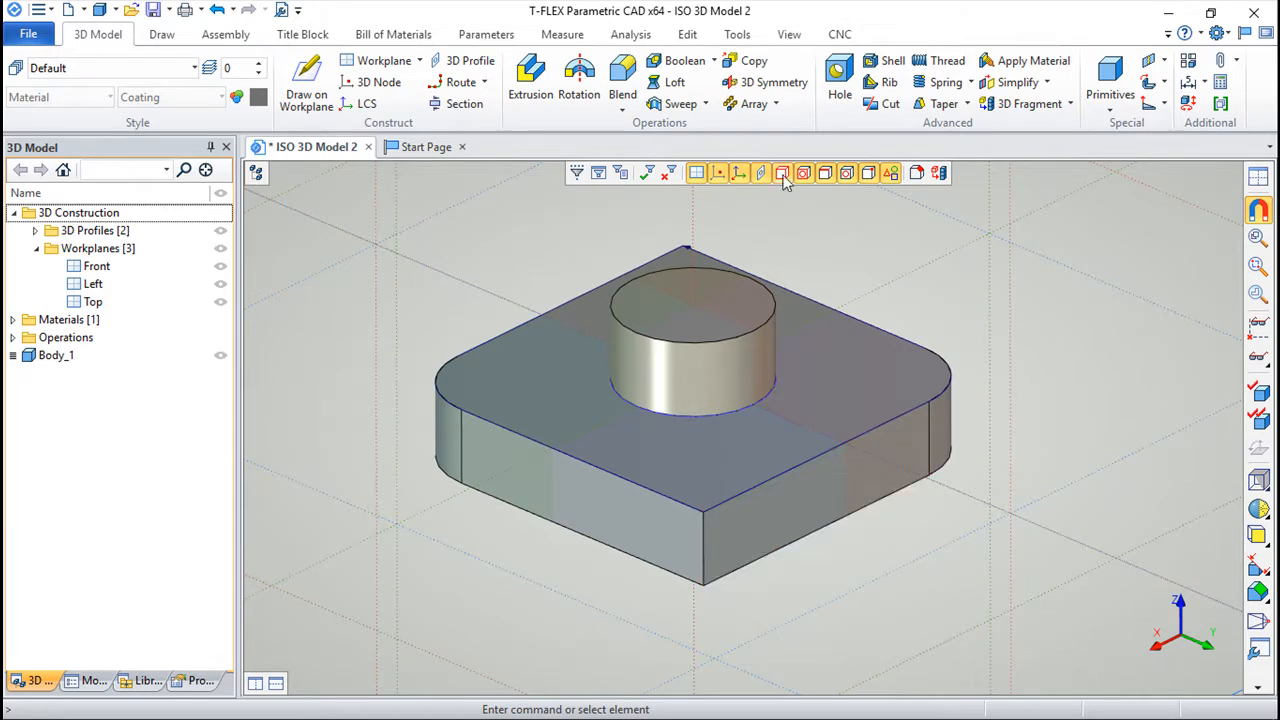
Round the edge where the cylindrical boss meets the block's upper face with an edge blend of radius 5
left_click(622, 80)
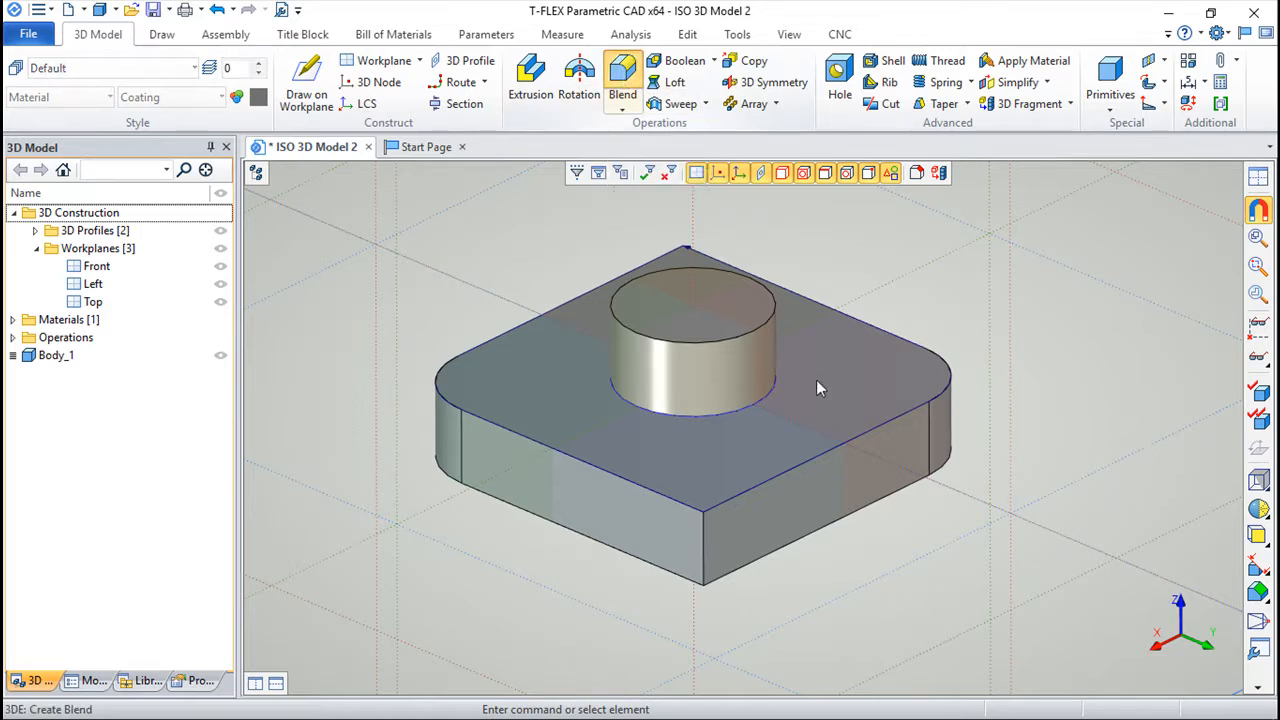
left_click(745, 410)
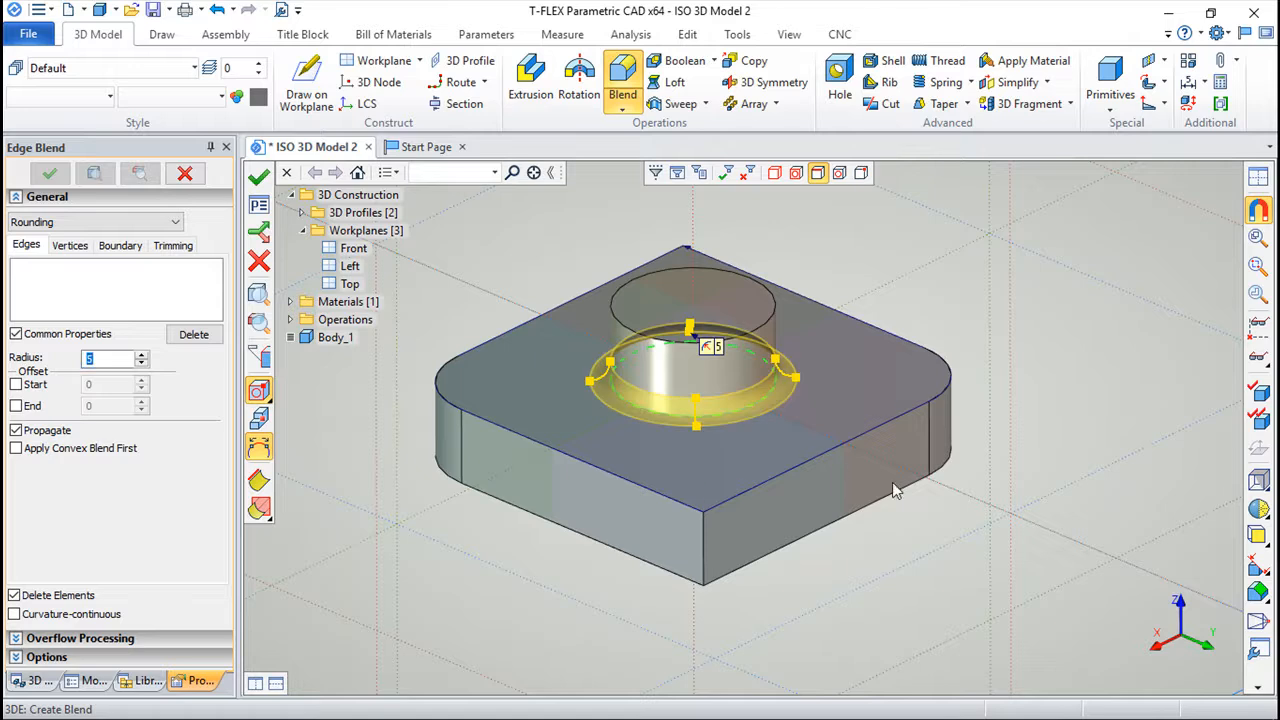
left_click(259, 176)
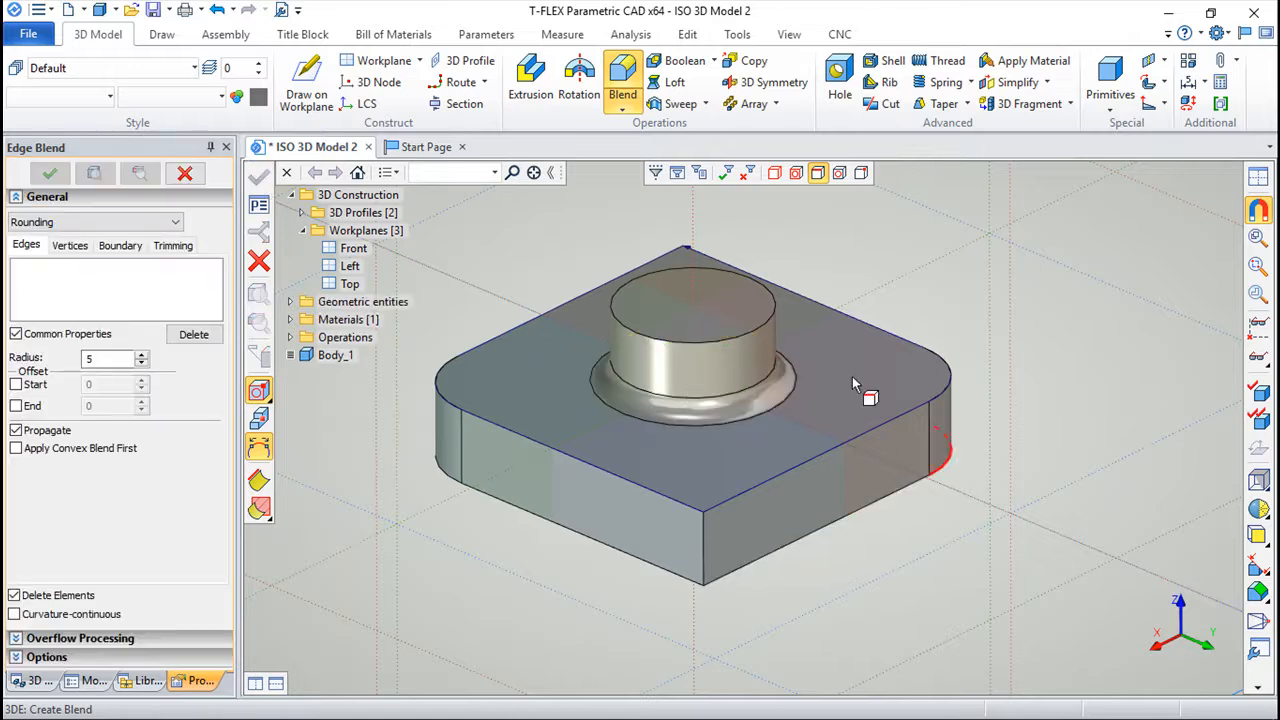
Create a 3D node at the centre of the boss's upper circular edge
left_click(366, 84)
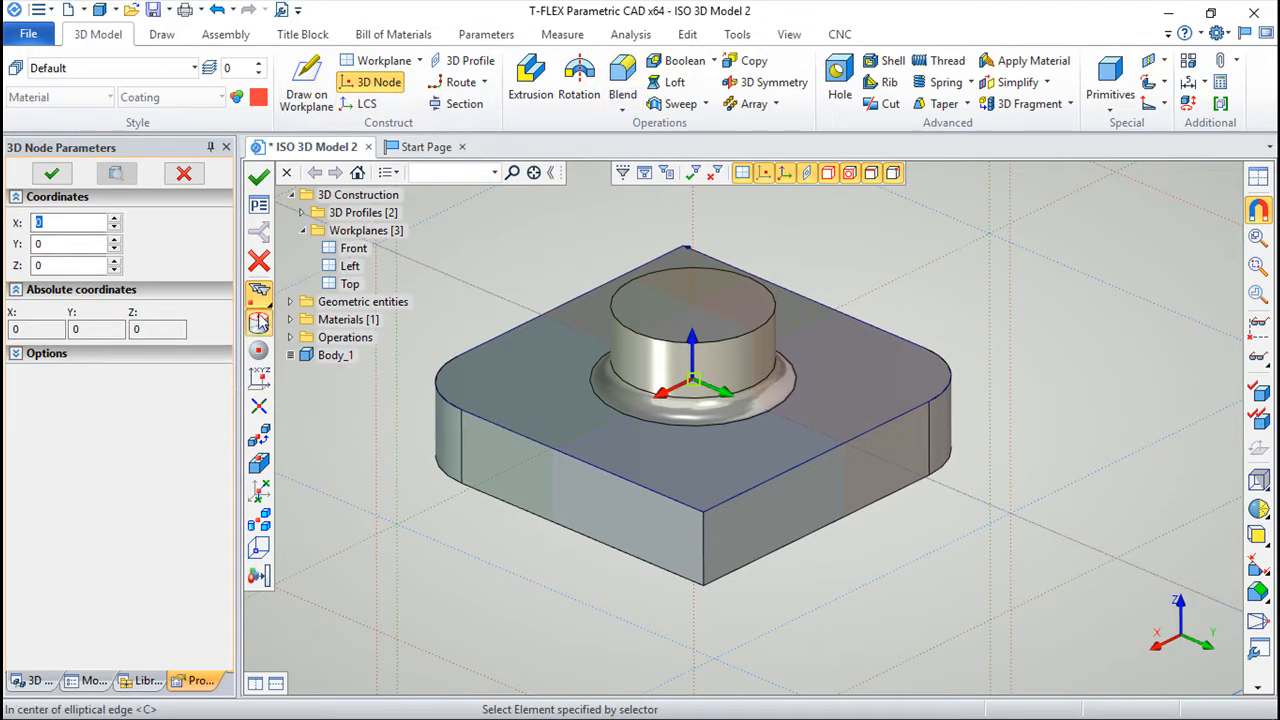
left_click(259, 322)
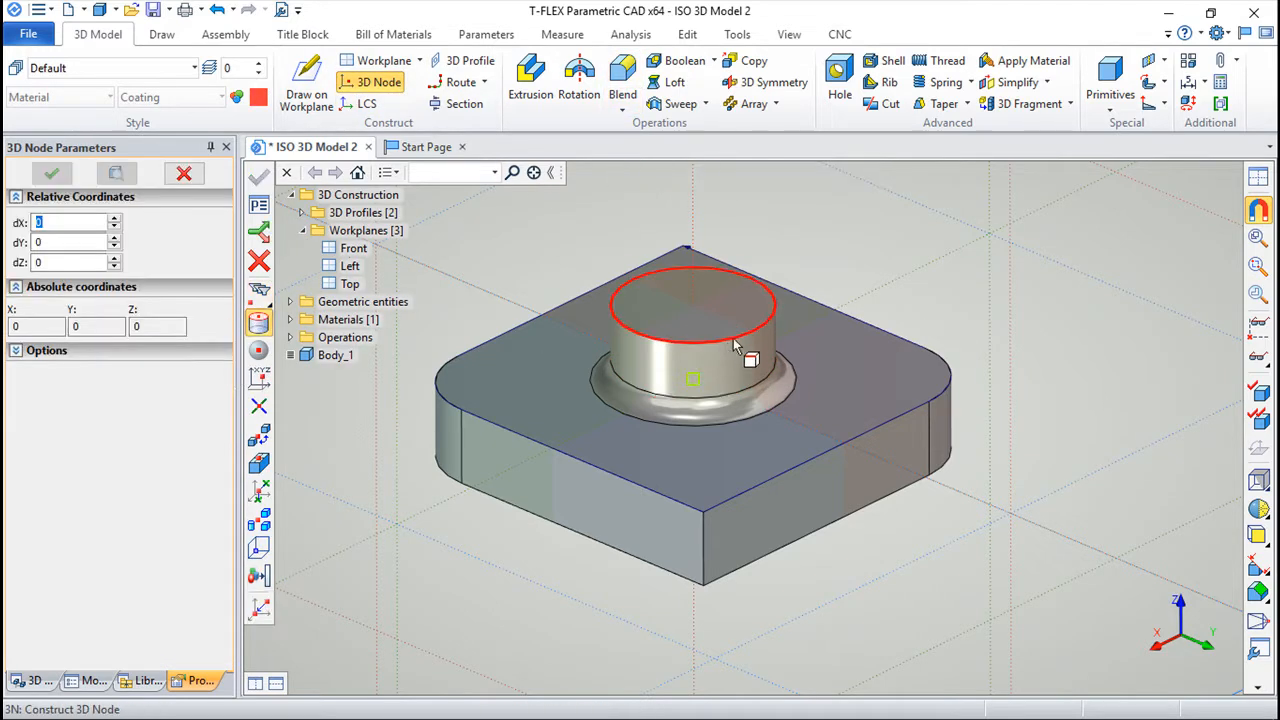
left_click(735, 345)
left_click(258, 175)
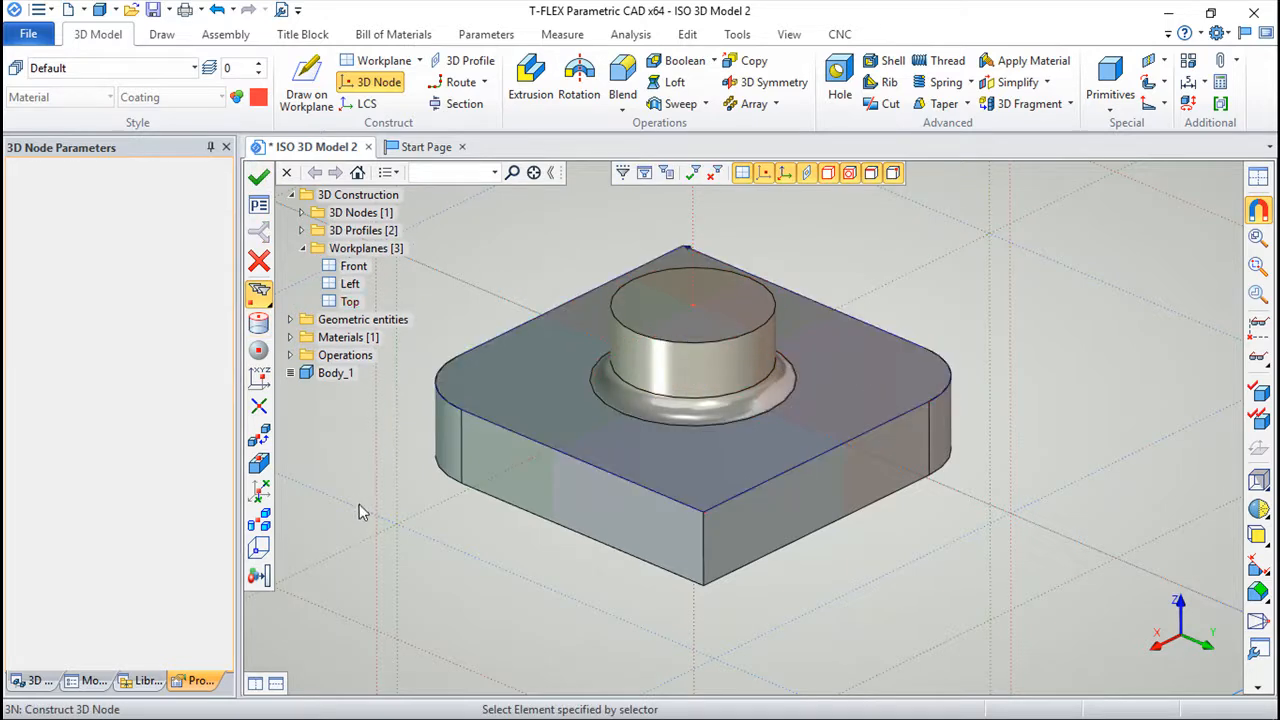
key("Escape")
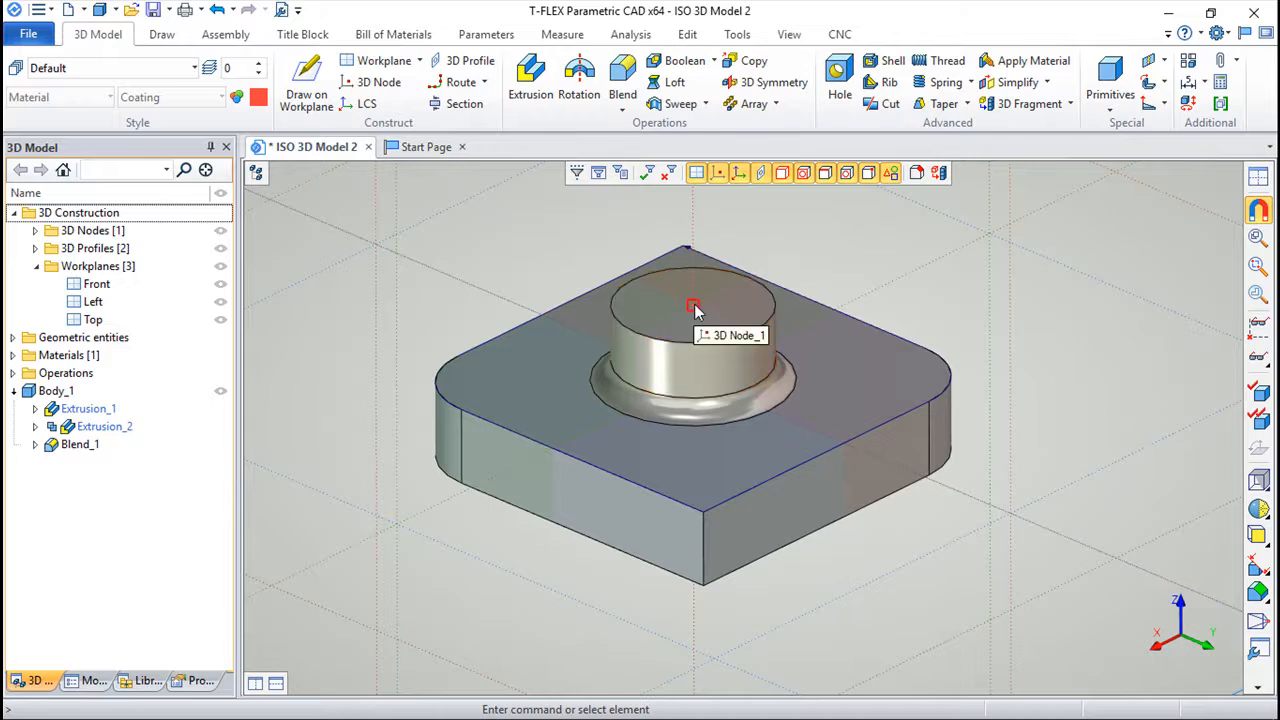
Create a through hole for fasteners with a diameter of 10 at the 3D node on the boss's upper face
left_click(838, 80)
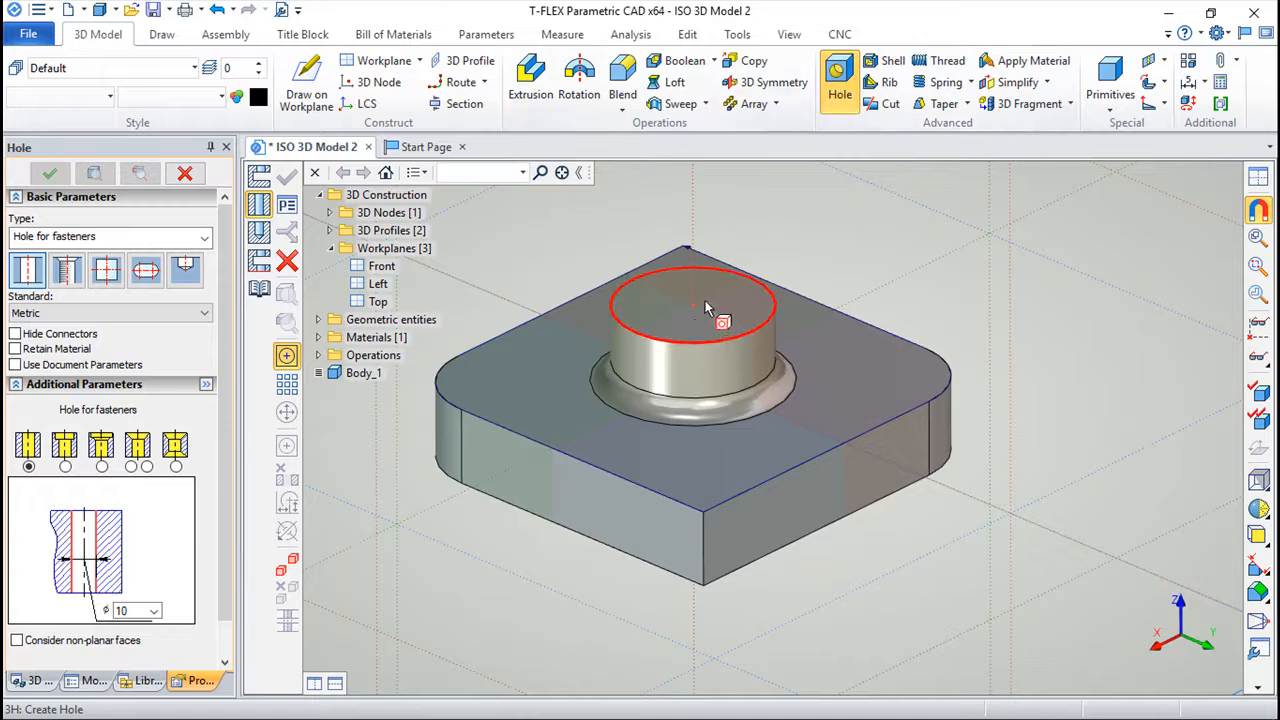
left_click(697, 313)
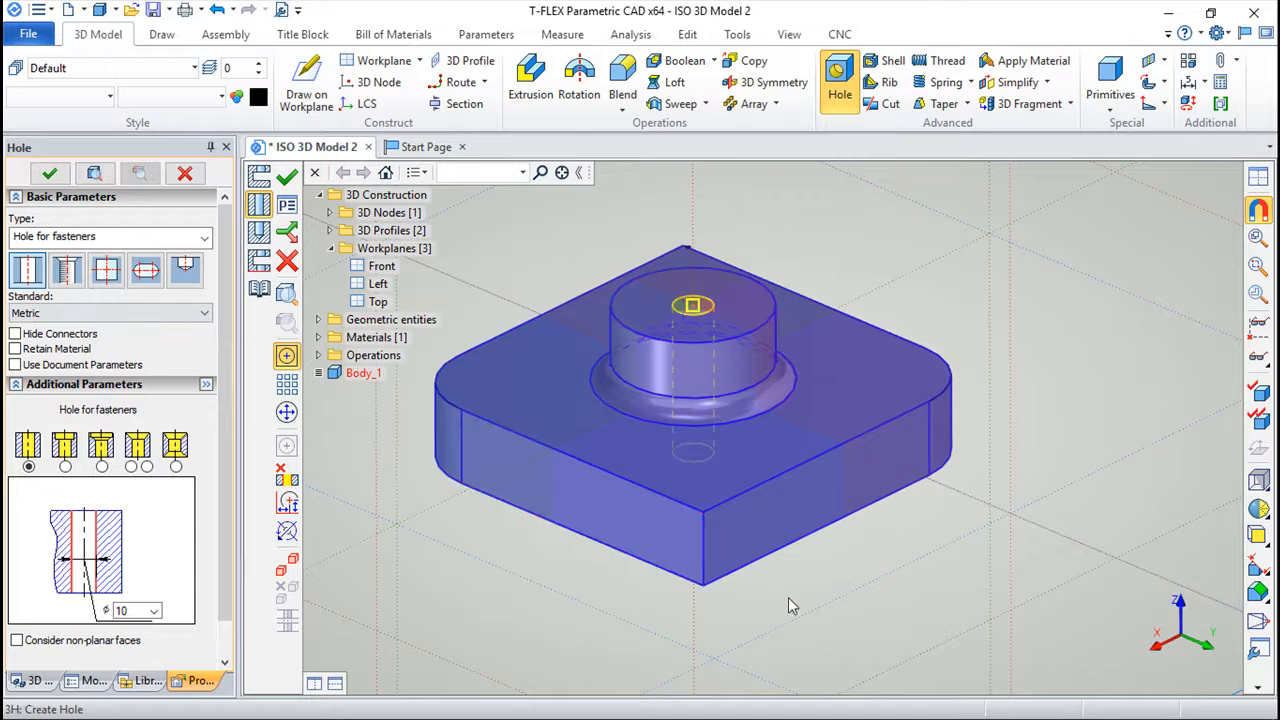
left_click(287, 176)
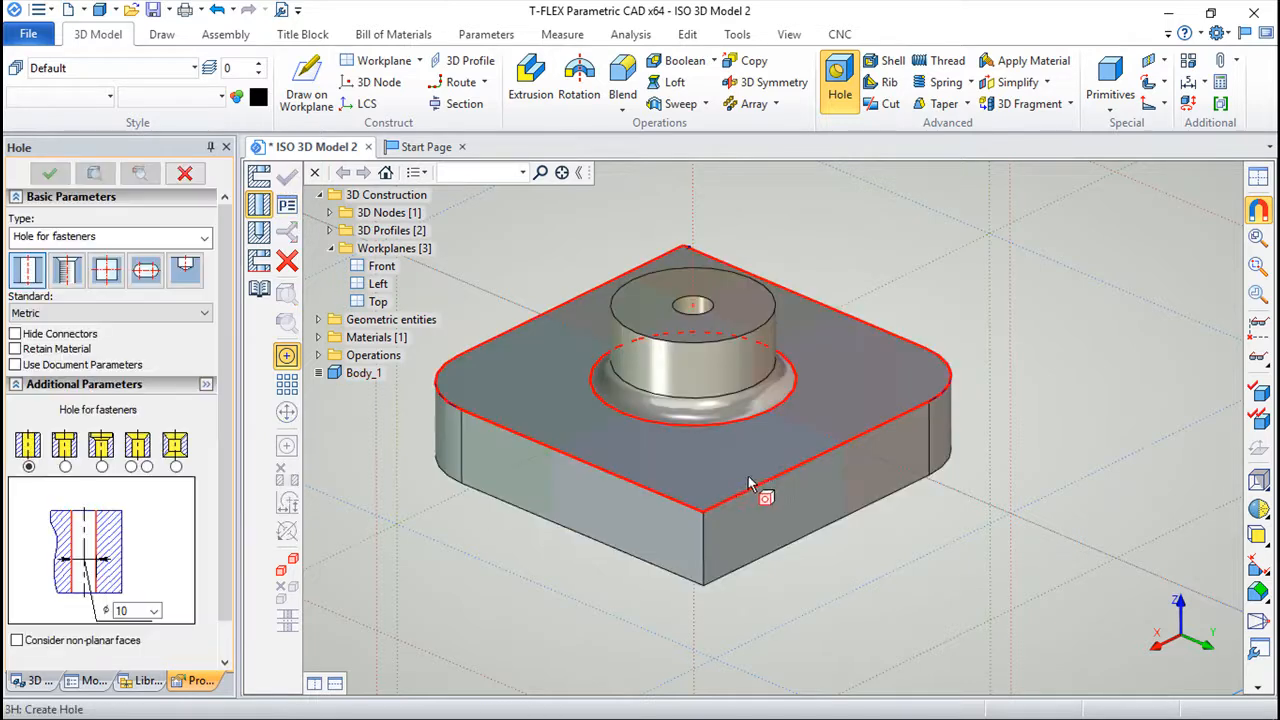
key("Escape")
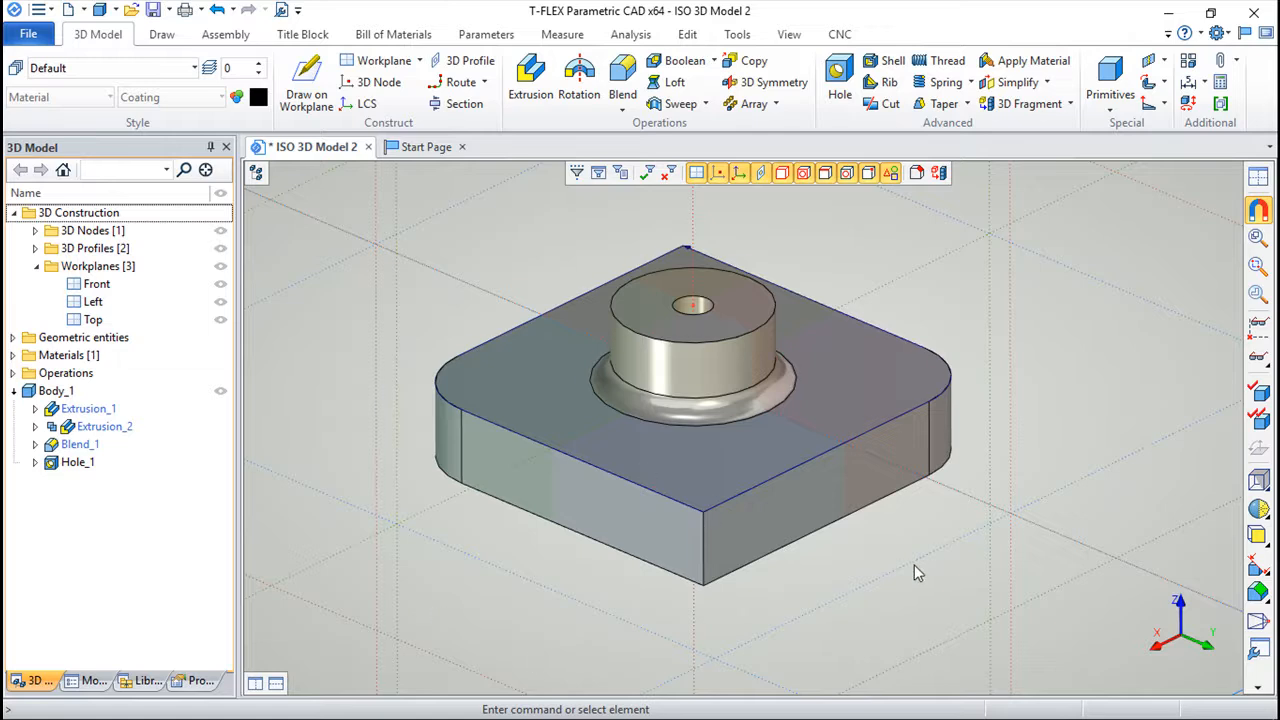
Round the vertical edge of the block's front sharp corner with an edge blend of radius 20
right_click_drag(940, 566, 923, 603)
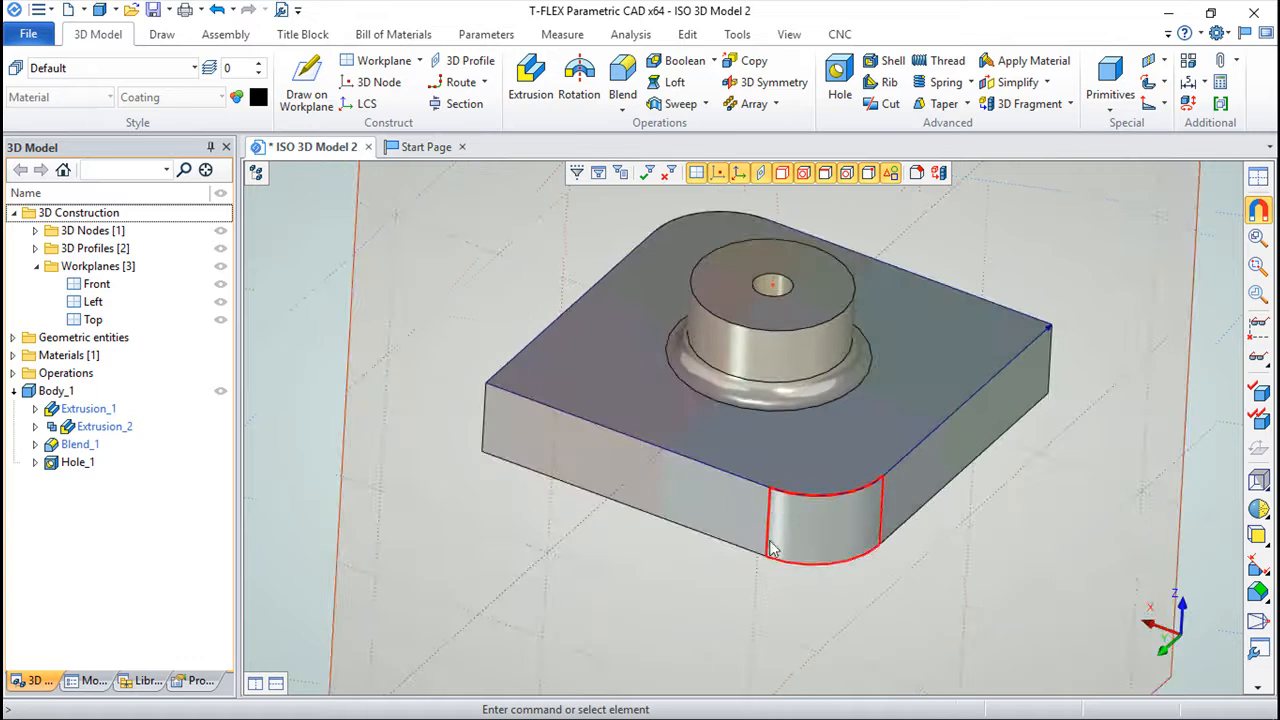
right_click_drag(762, 546, 735, 430)
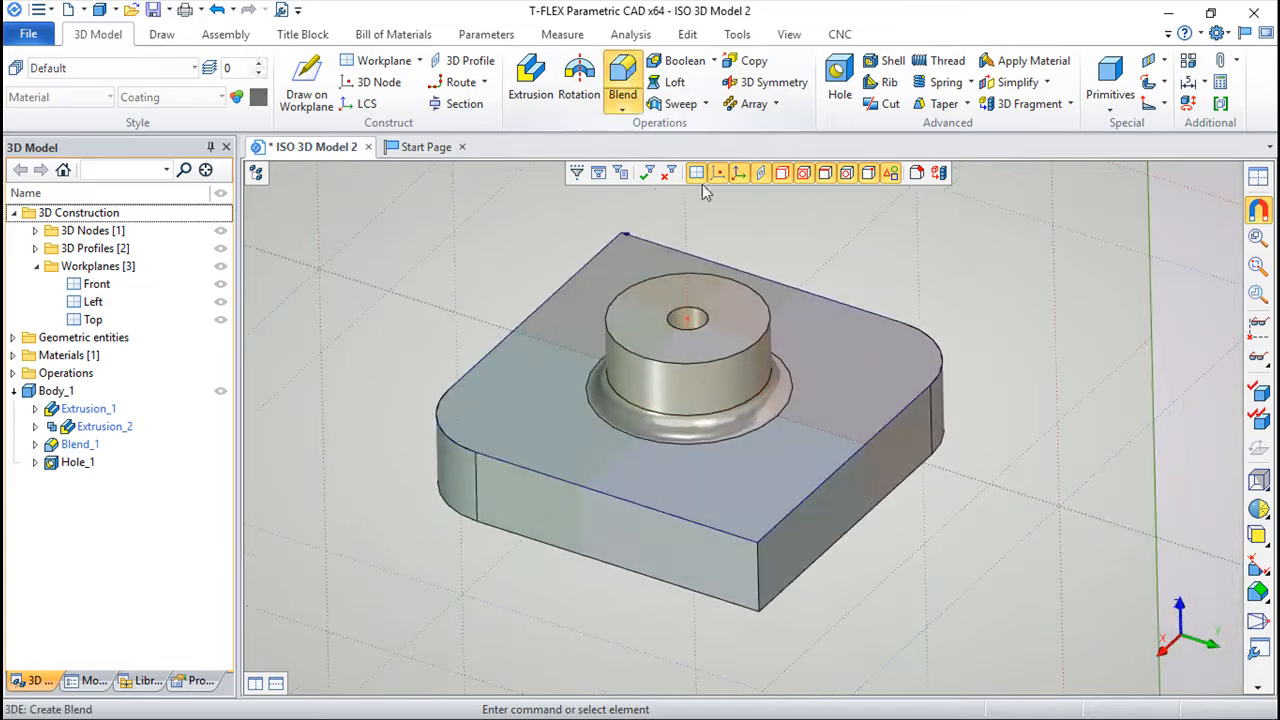
left_click(622, 78)
left_click(760, 575)
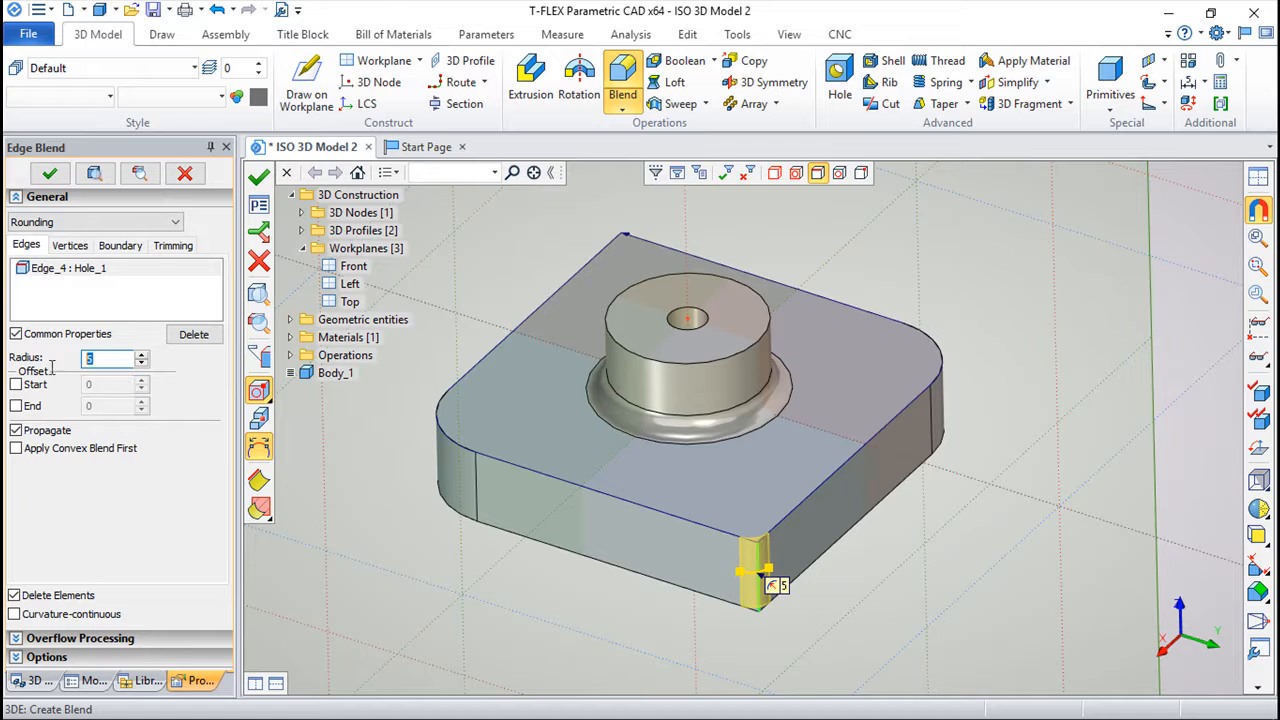
type("20")
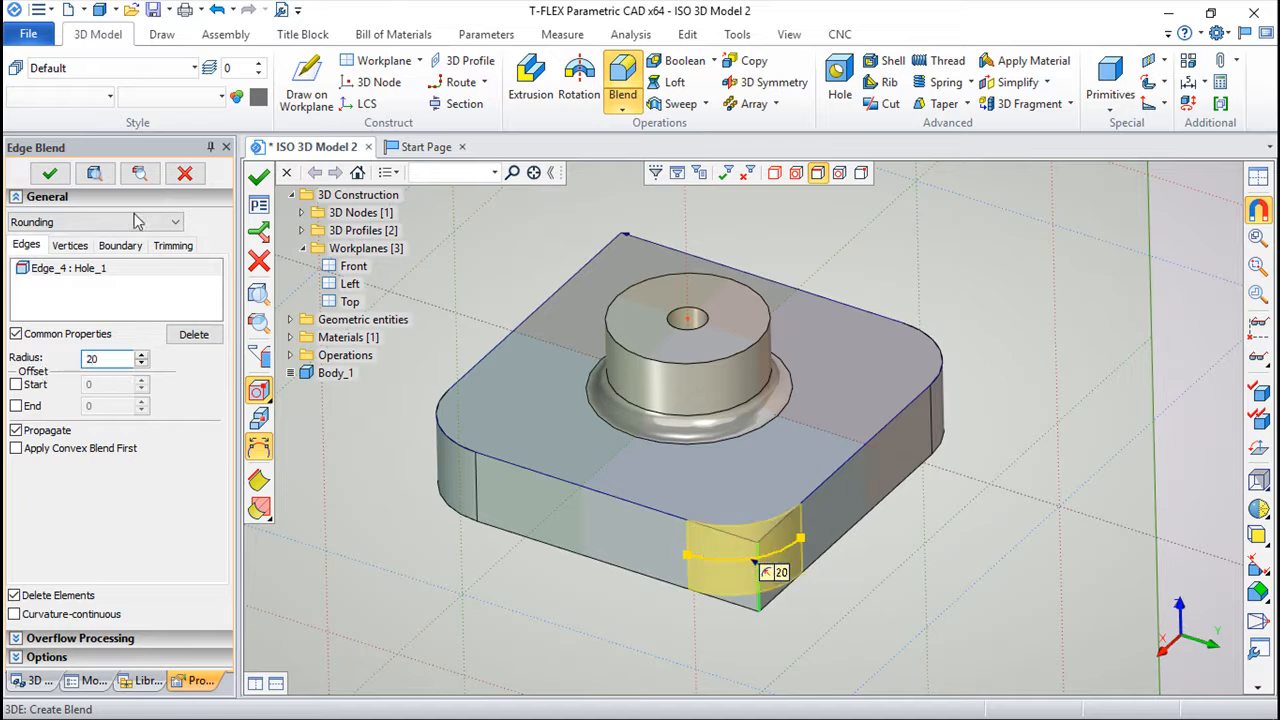
left_click(260, 176)
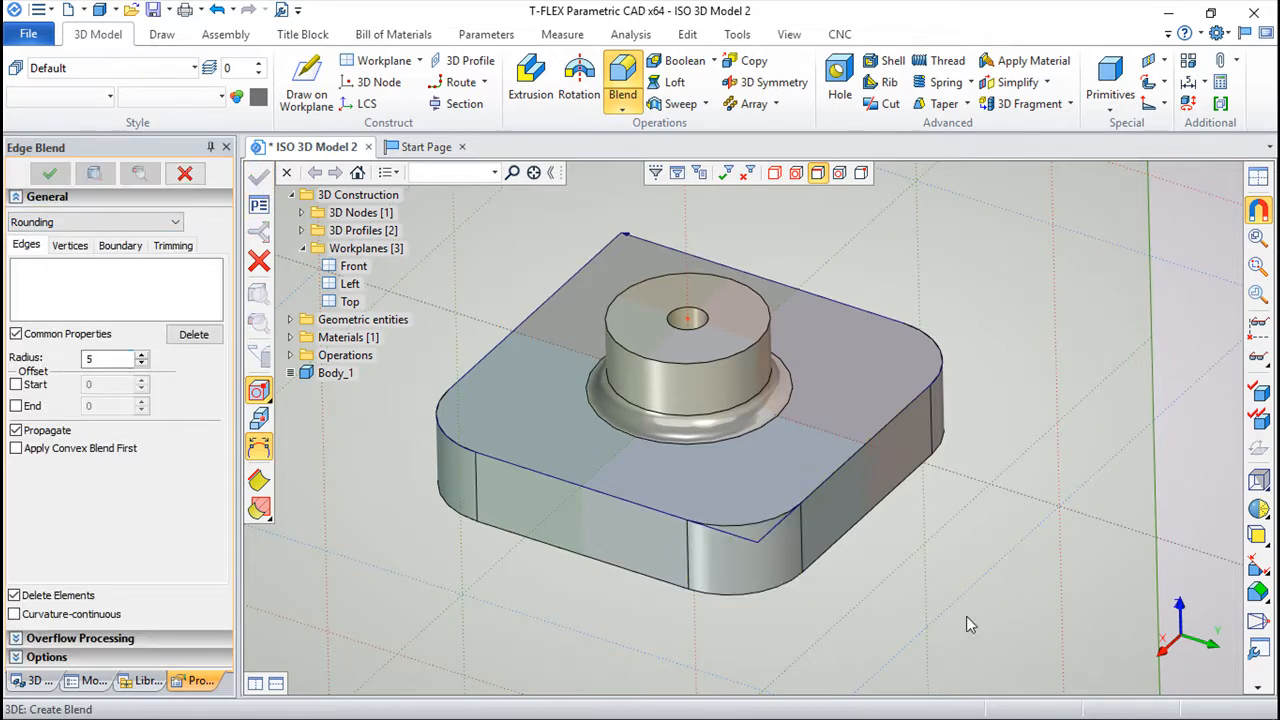
key("Escape")
Examine the sequence of operations that make up the body in the 3D scene's model tree
left_click(256, 173)
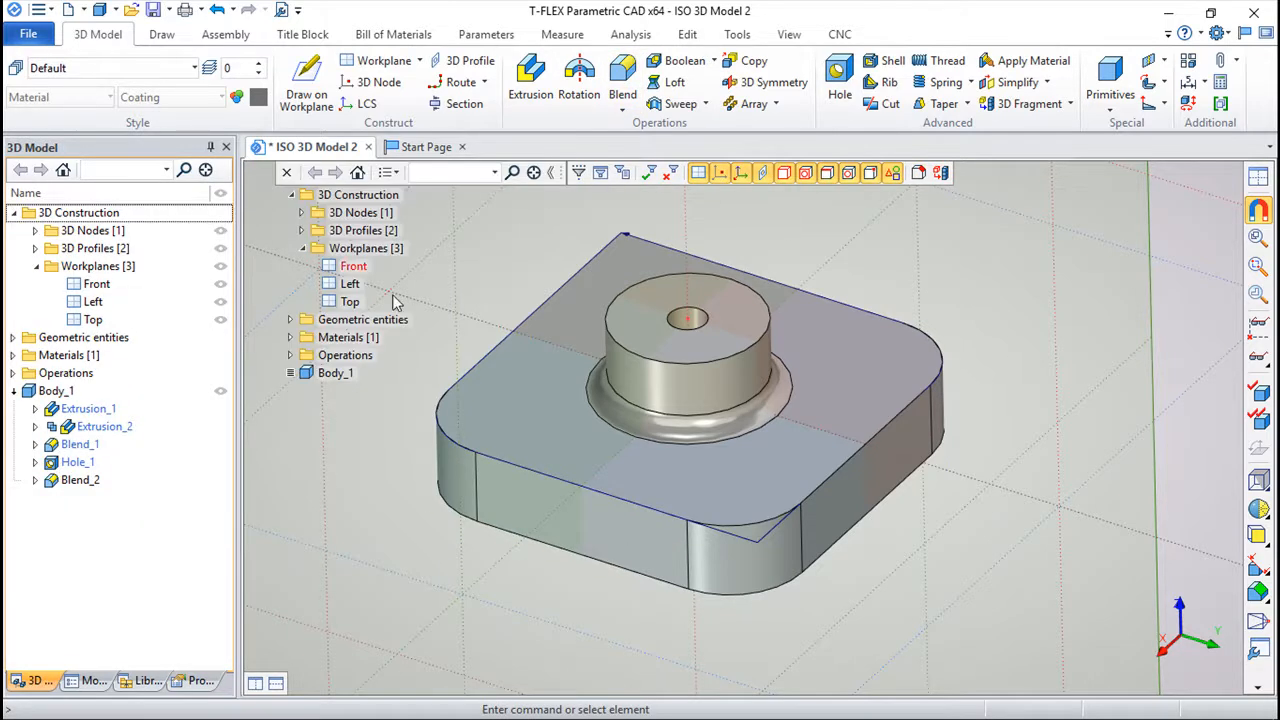
left_click(322, 372)
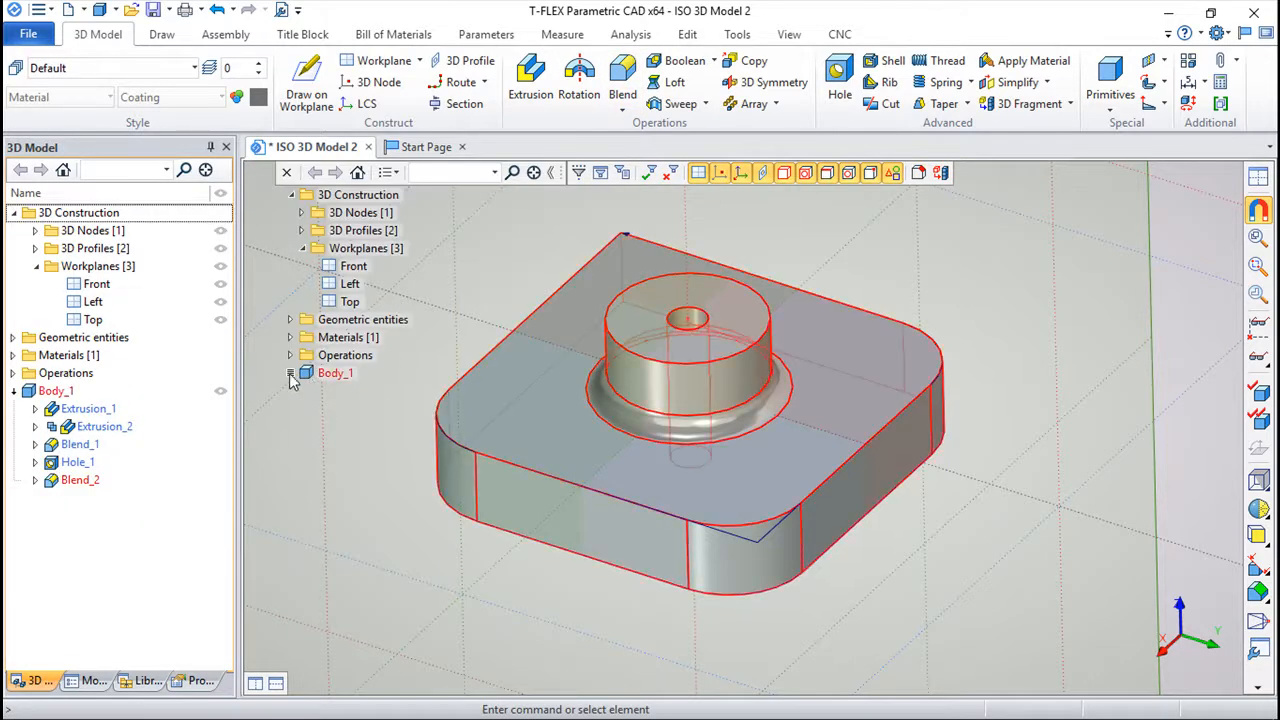
left_click(290, 373)
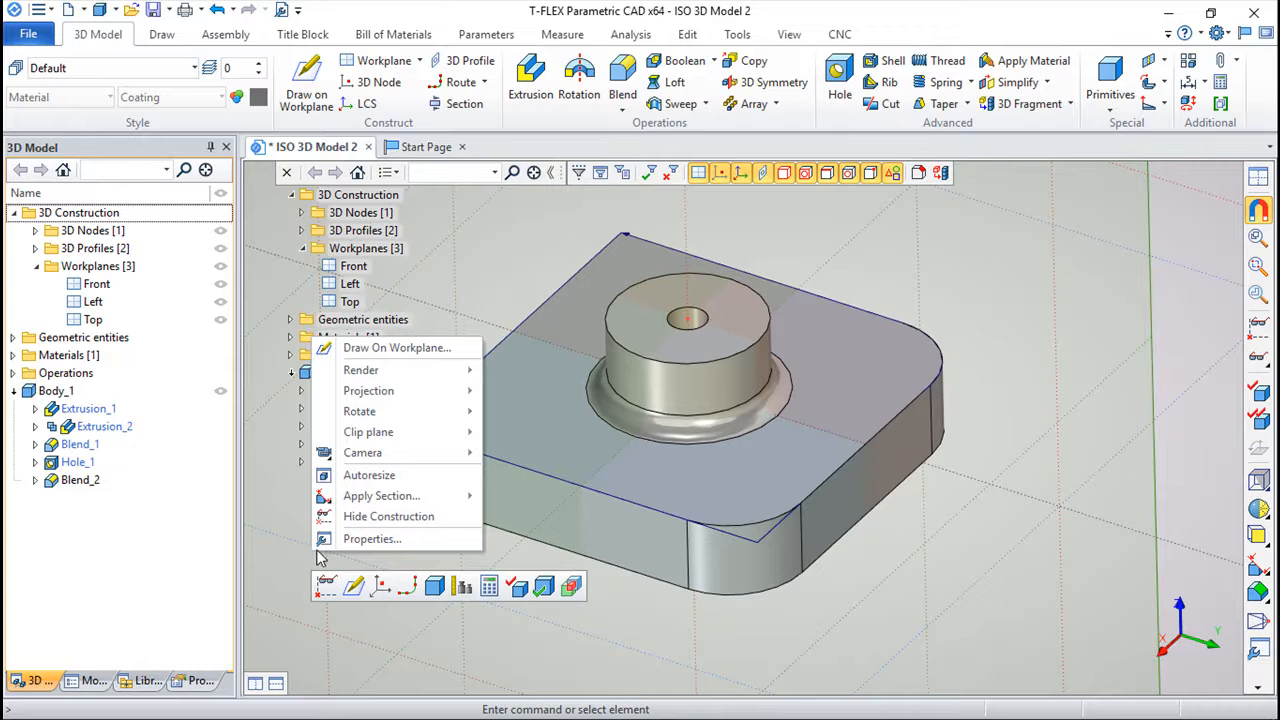
left_click(379, 599)
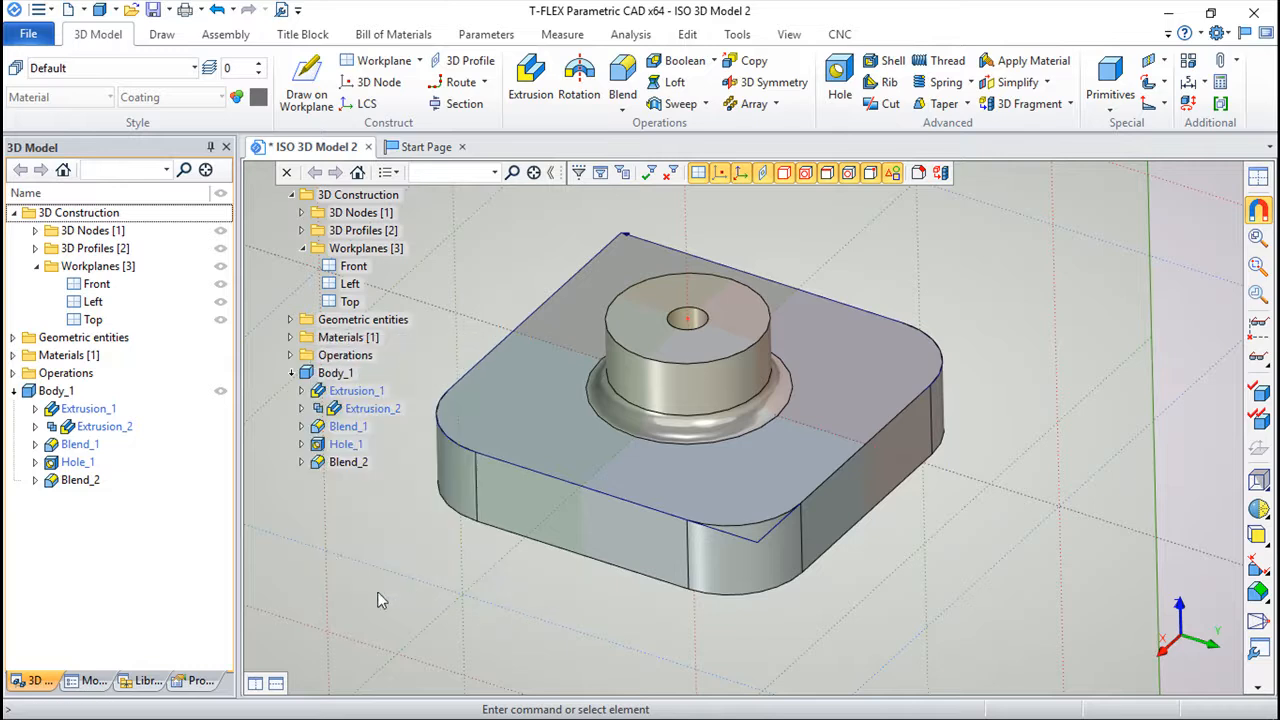
left_click(288, 172)
Create a 2D projection of the body with the three standard views in a new 2D window
scroll(471, 529, "down", 2)
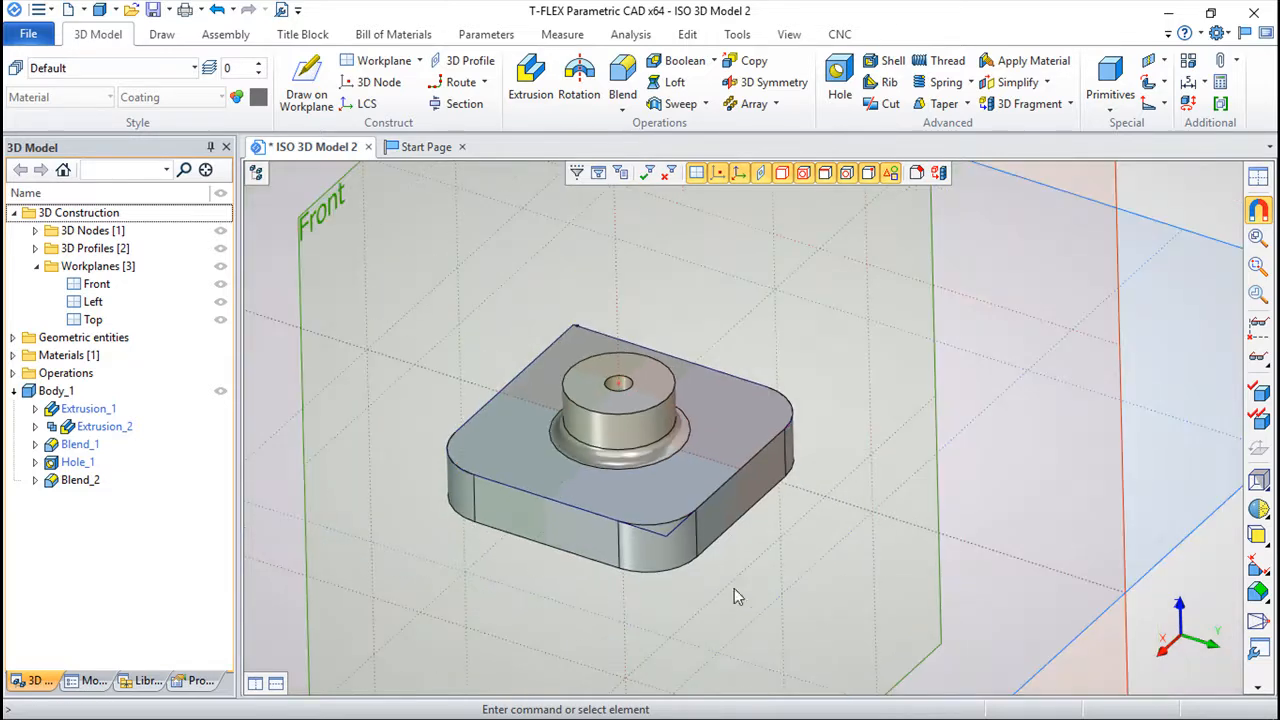
scroll(743, 560, "up", 1)
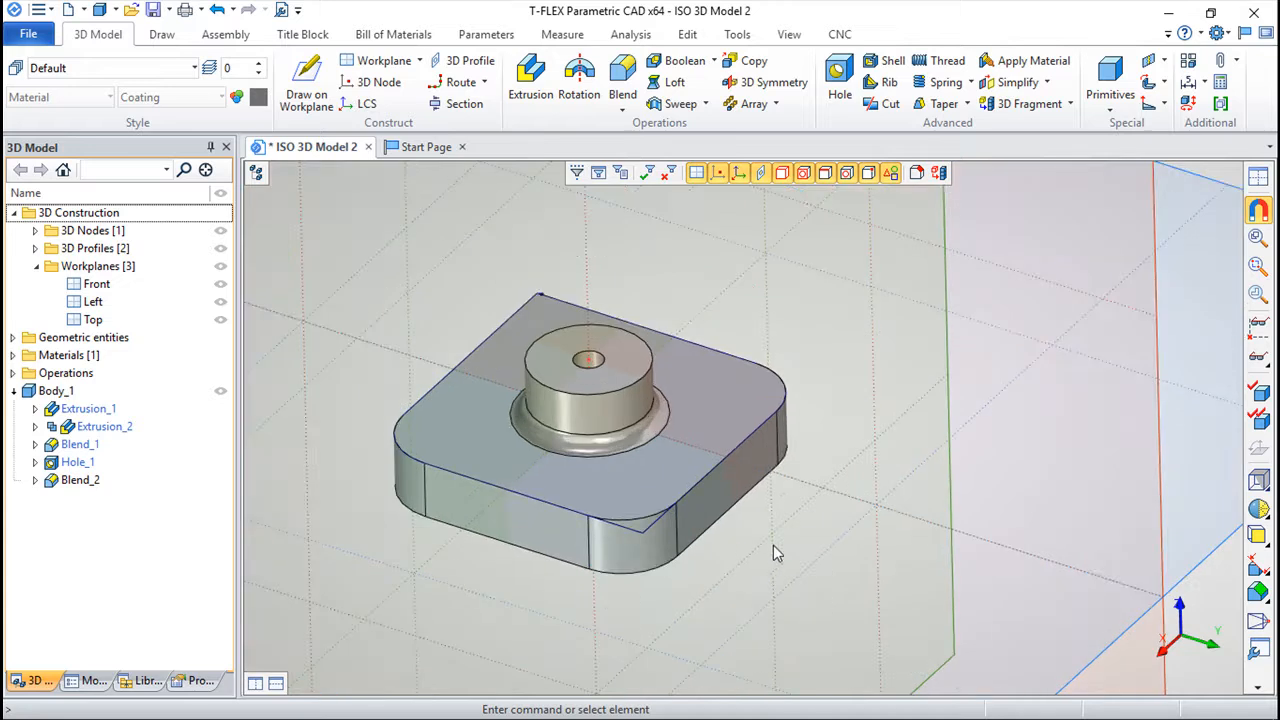
middle_click_drag(770, 557, 846, 523)
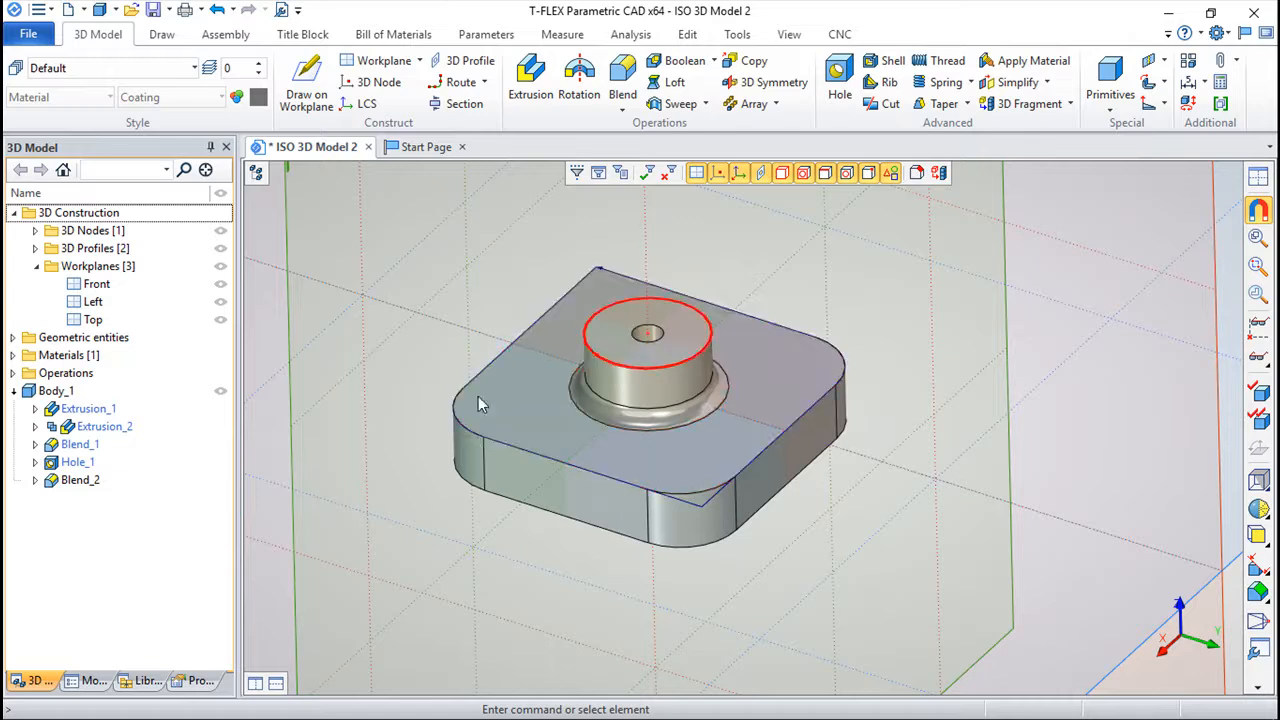
left_click(770, 448)
left_click(163, 36)
left_click(238, 74)
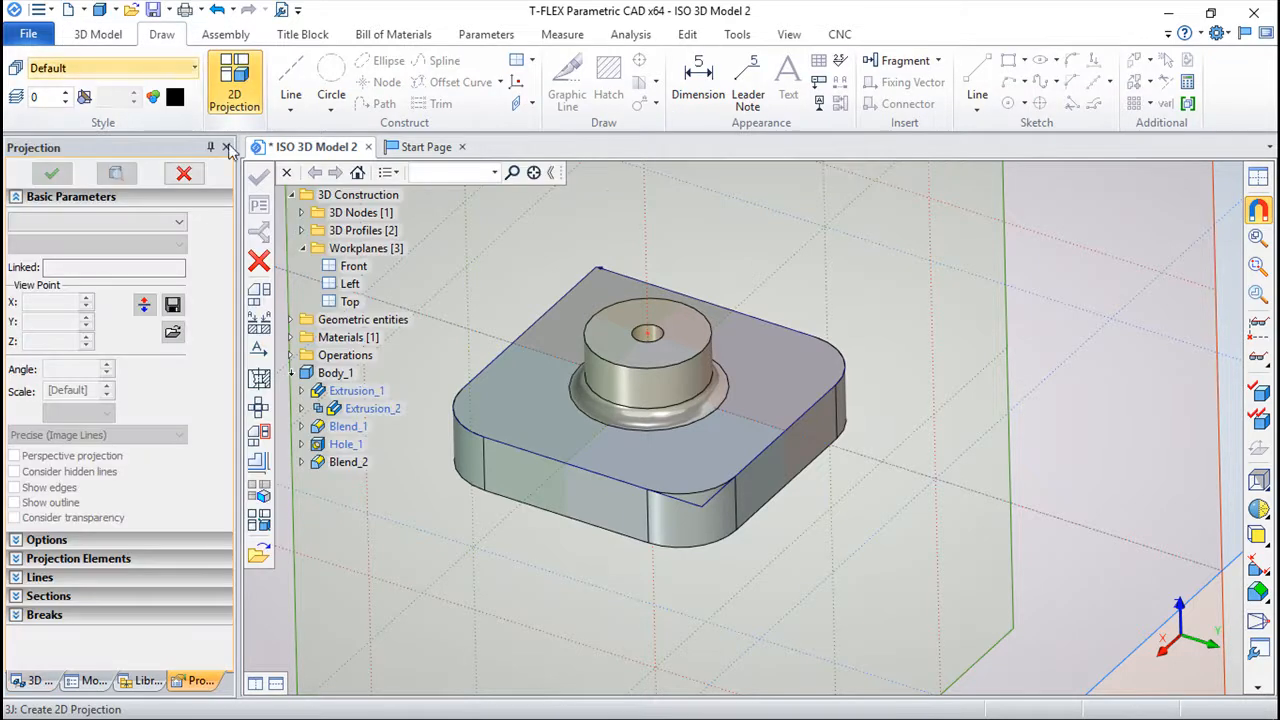
left_click(259, 294)
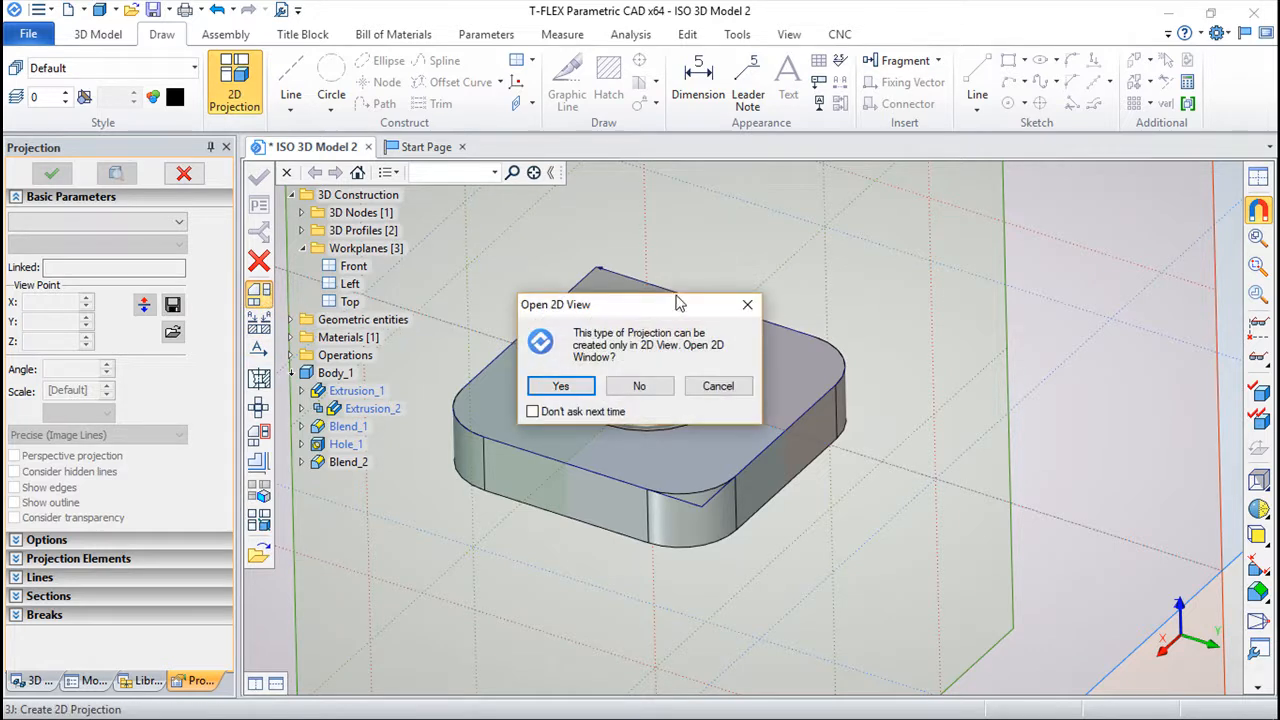
left_click(563, 387)
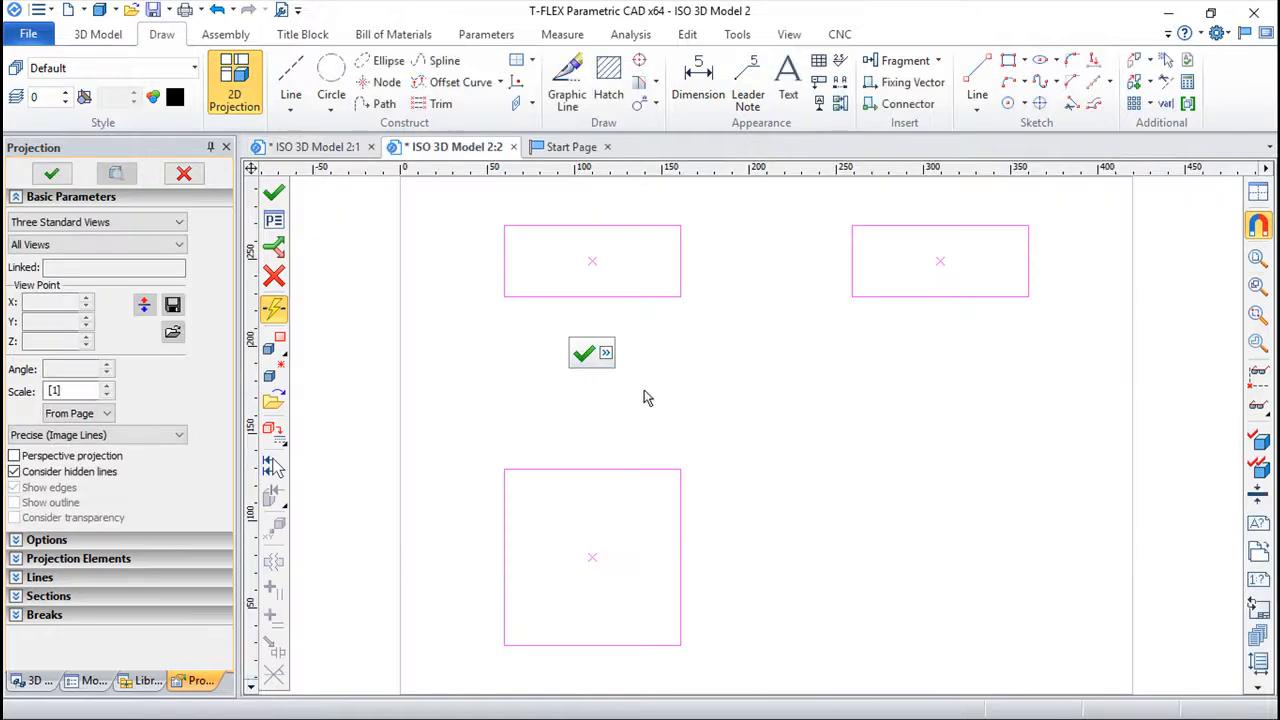
left_click(584, 354)
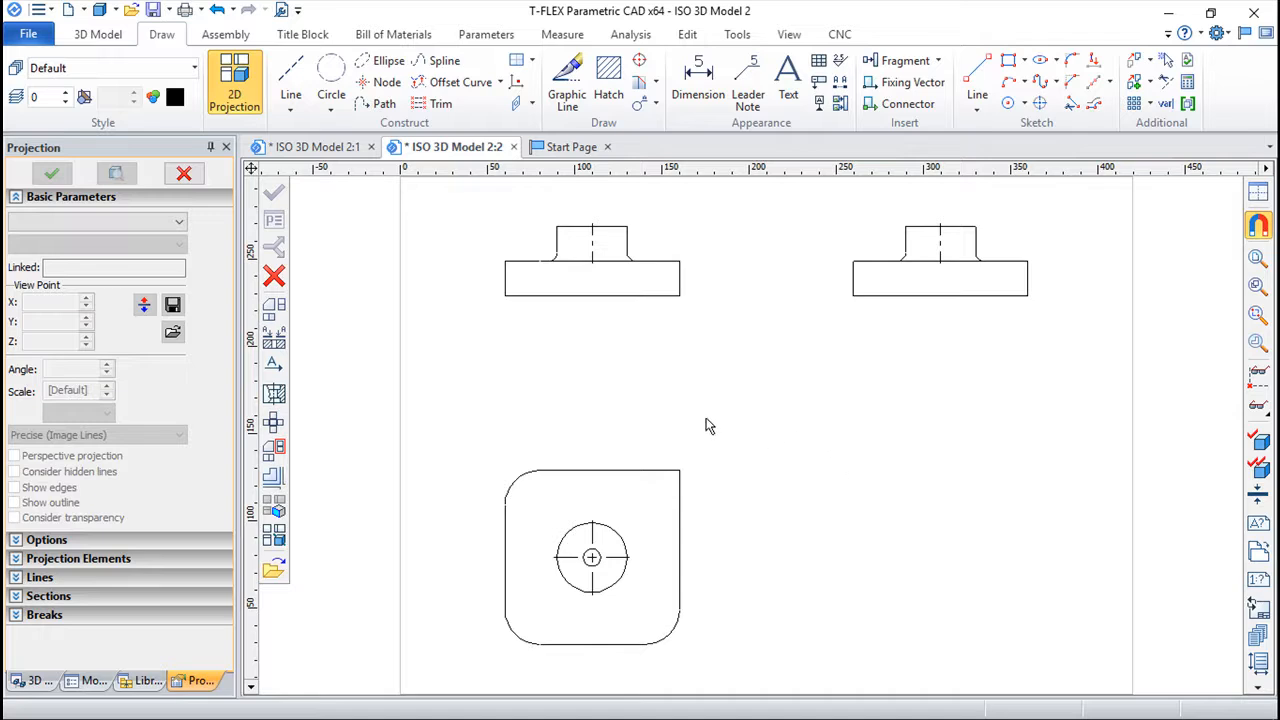
key("Escape")
Dimension the overall width of the block below the front view
scroll(792, 467, "down", 2)
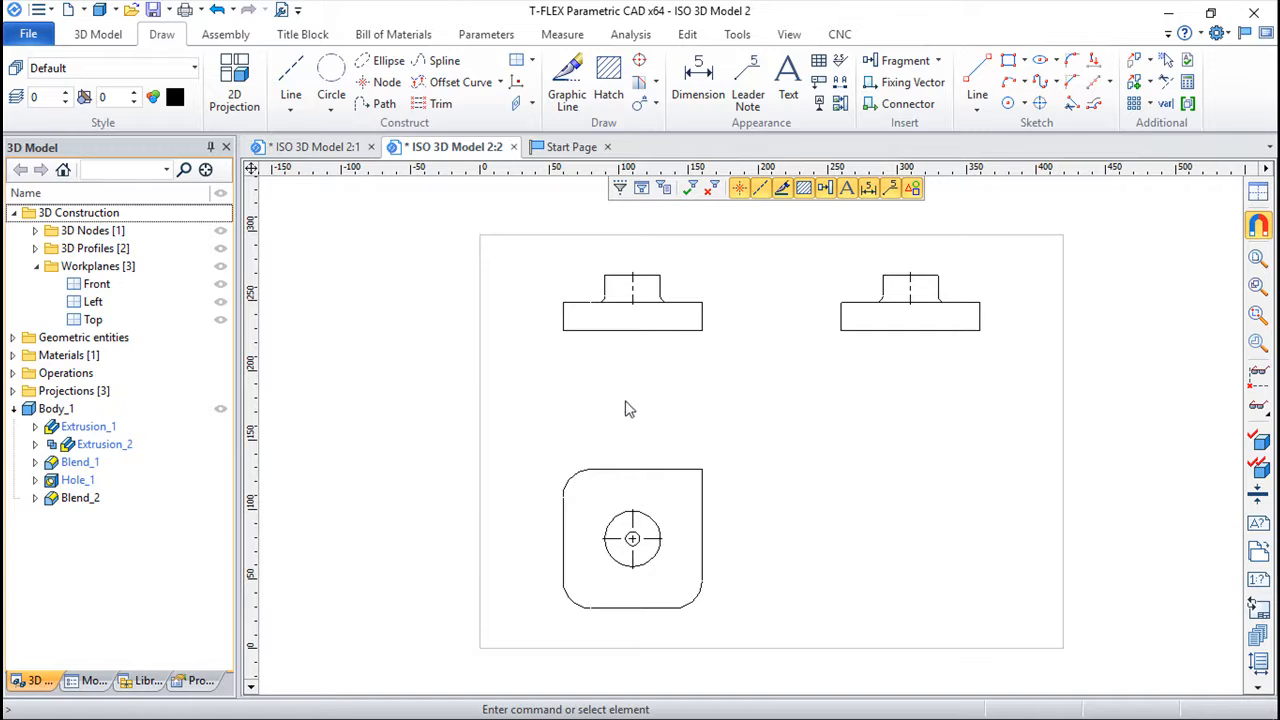
scroll(640, 401, "up", 2)
scroll(590, 455, "up", 3)
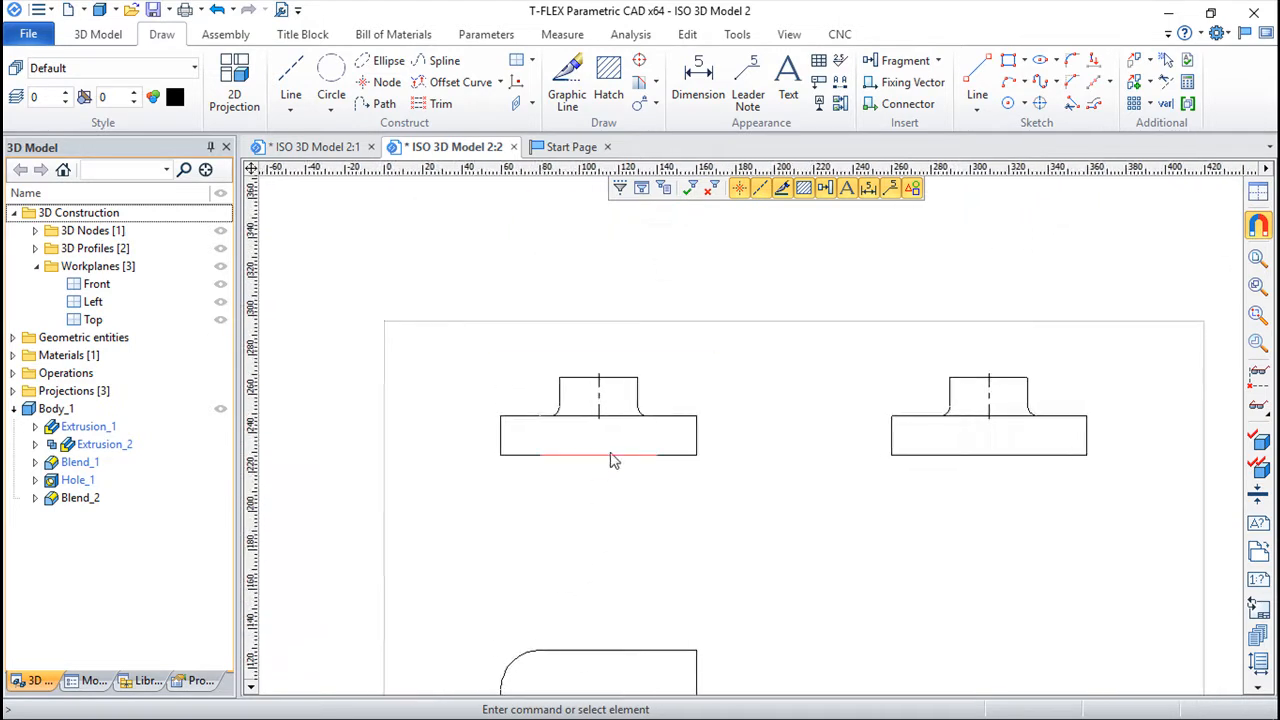
middle_click_drag(817, 384, 818, 326)
left_click(697, 77)
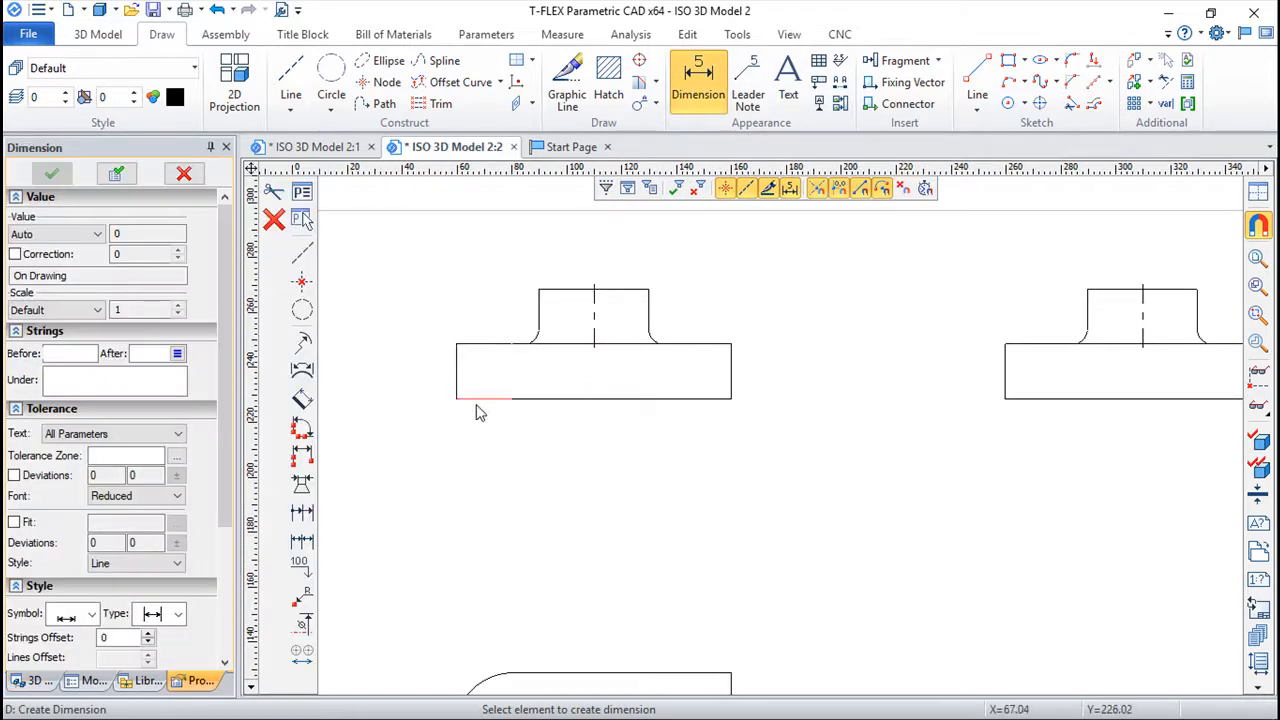
left_click(456, 398)
left_click(731, 398)
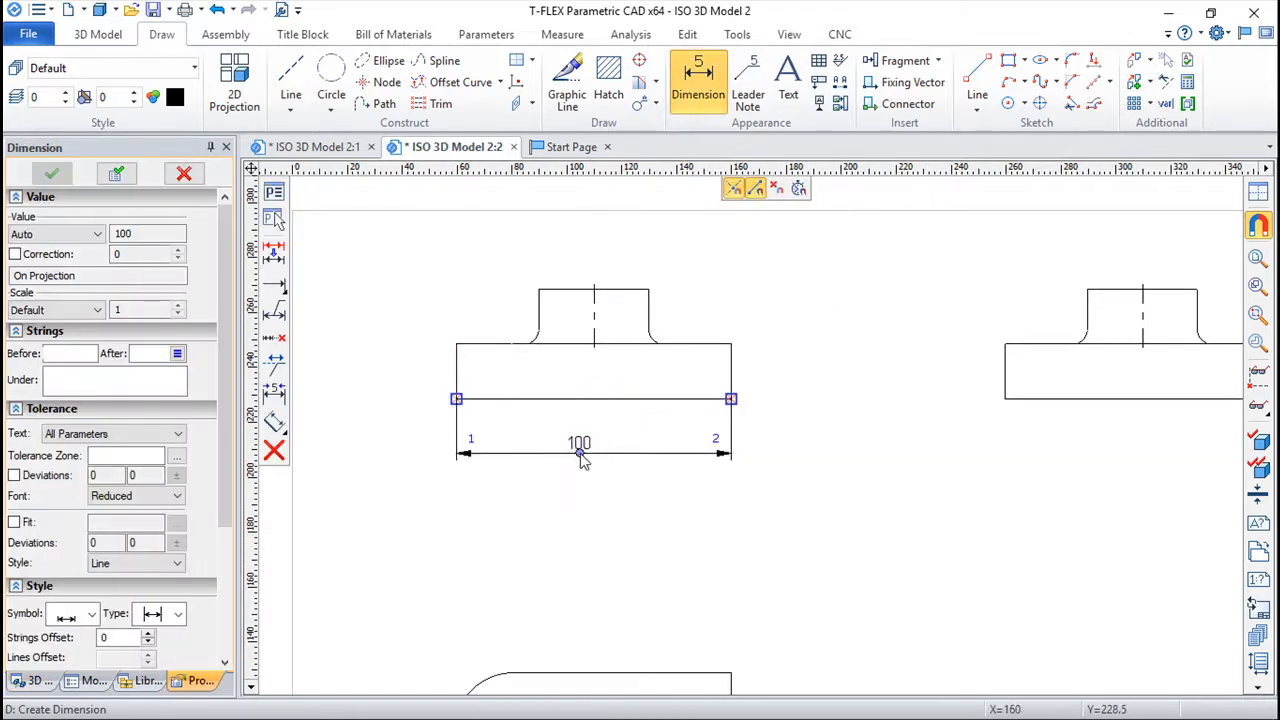
left_click(594, 439)
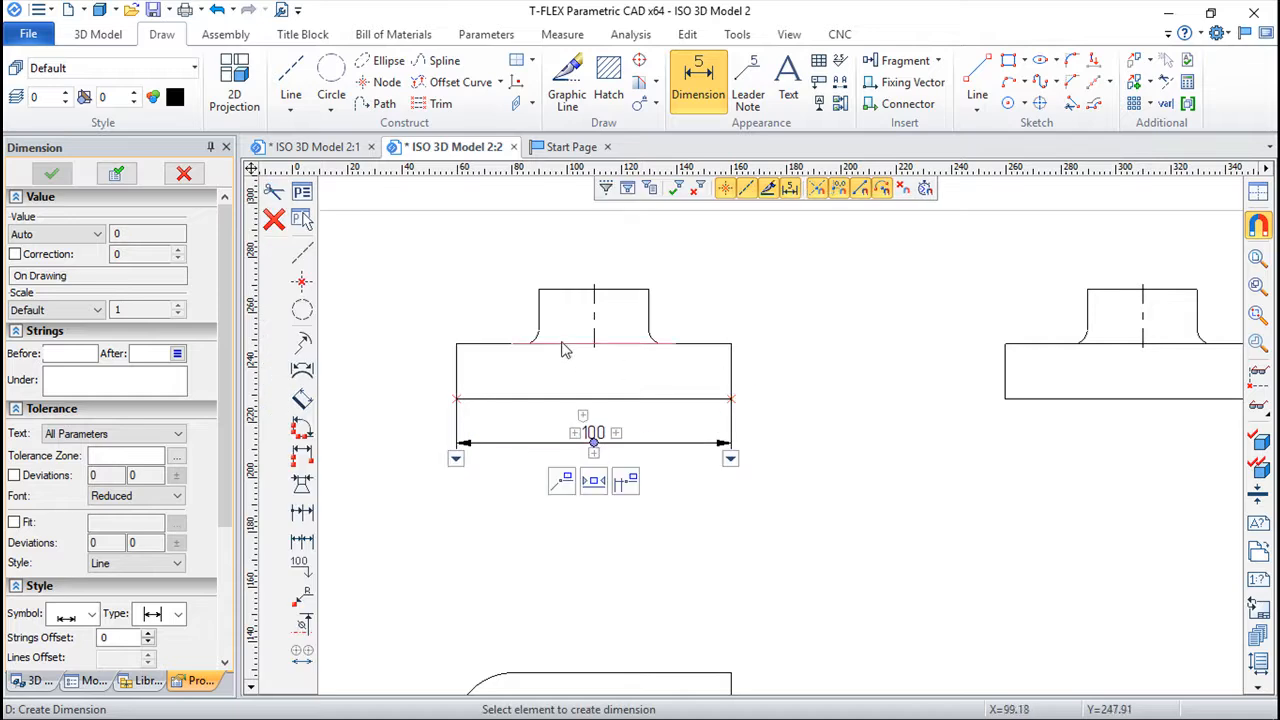
Dimension the overall height of the part vertically, beside the front view, from the block's lower corner to the boss's top corner
left_click(731, 398)
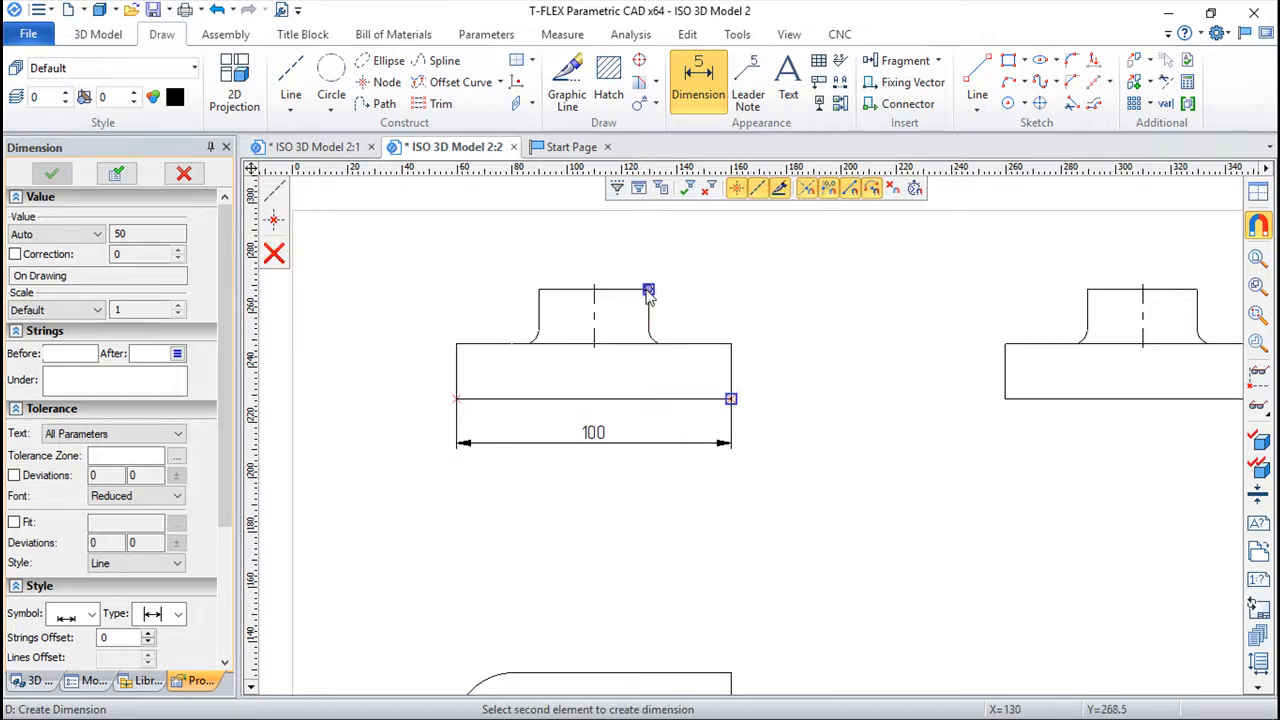
left_click(648, 289)
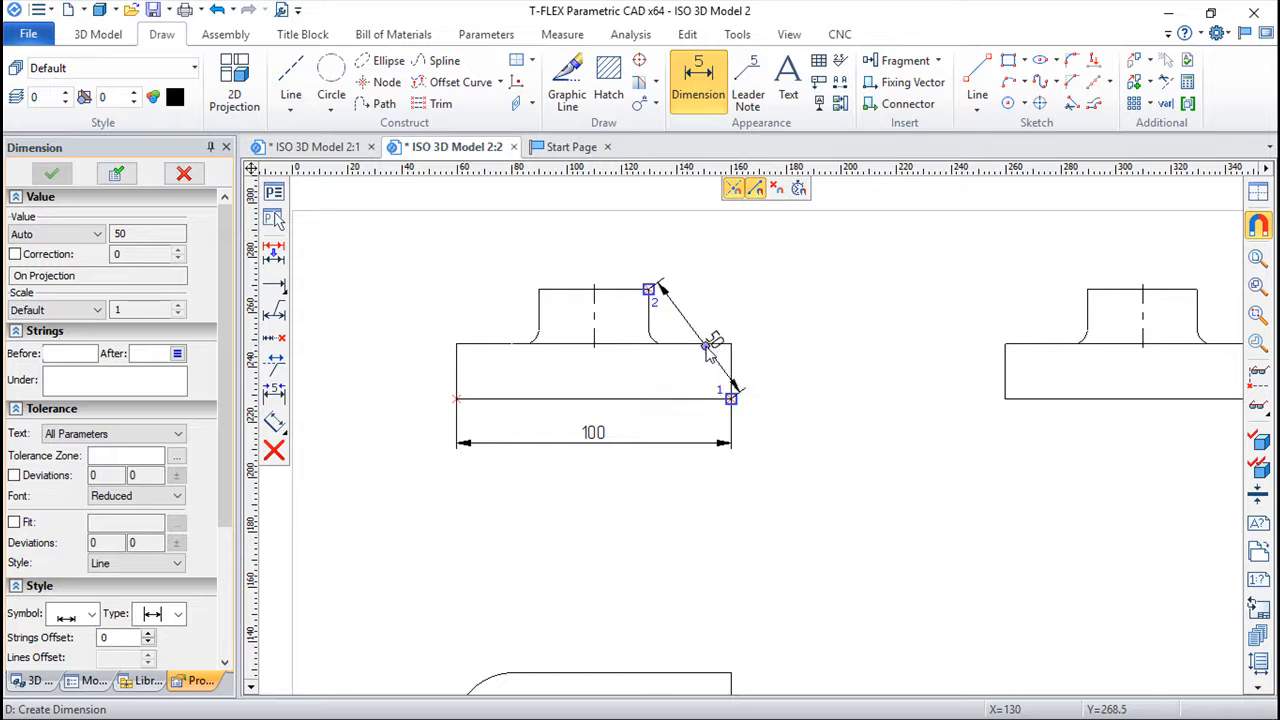
left_click(275, 423)
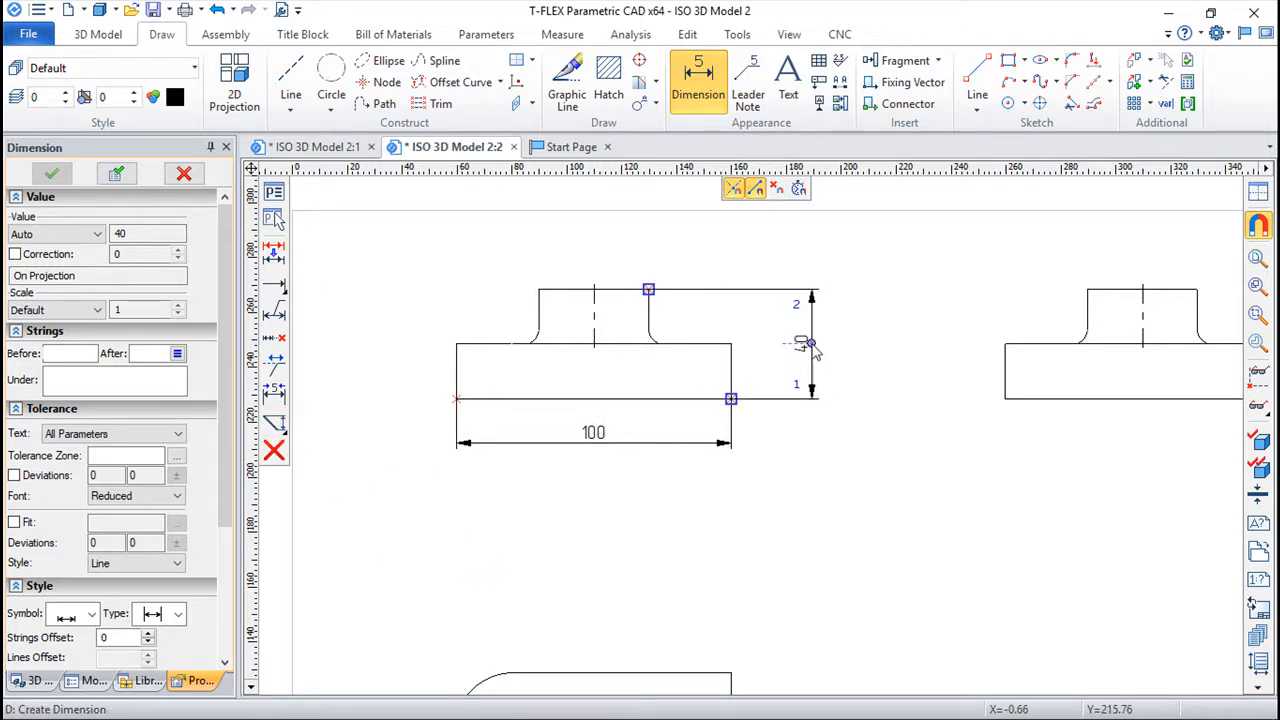
left_click(815, 345)
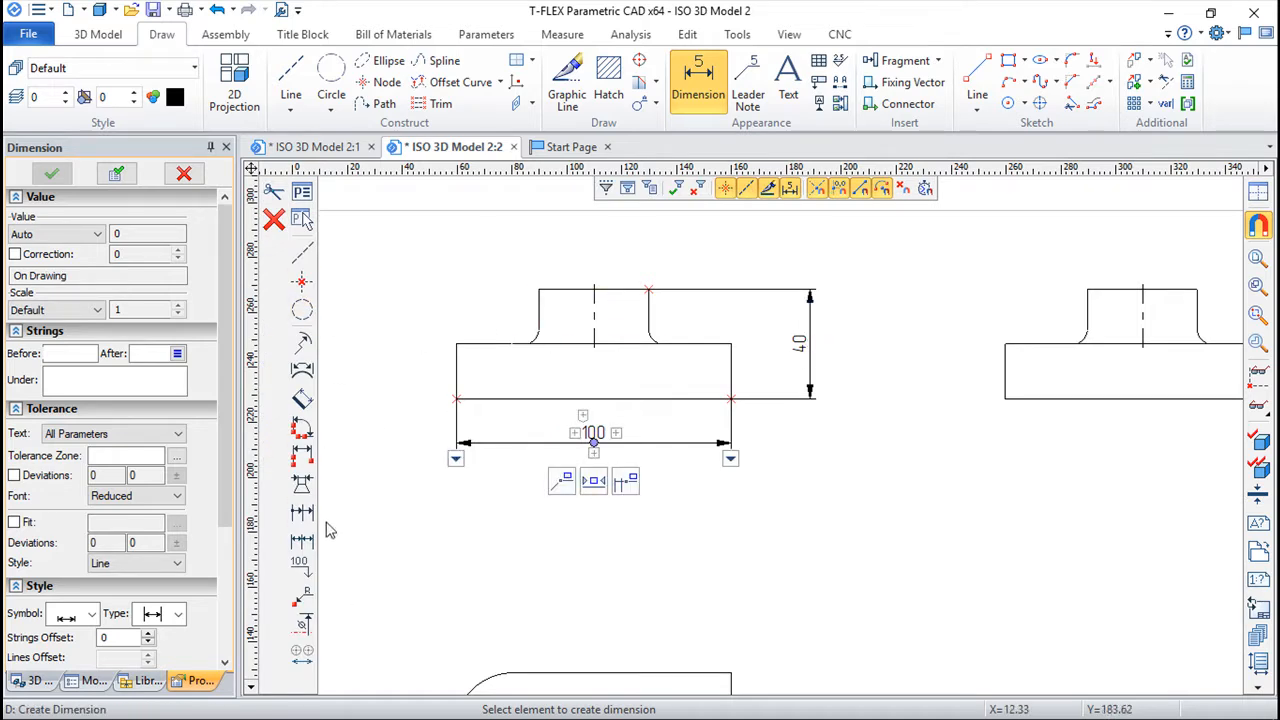
left_click(541, 291)
left_click(649, 290)
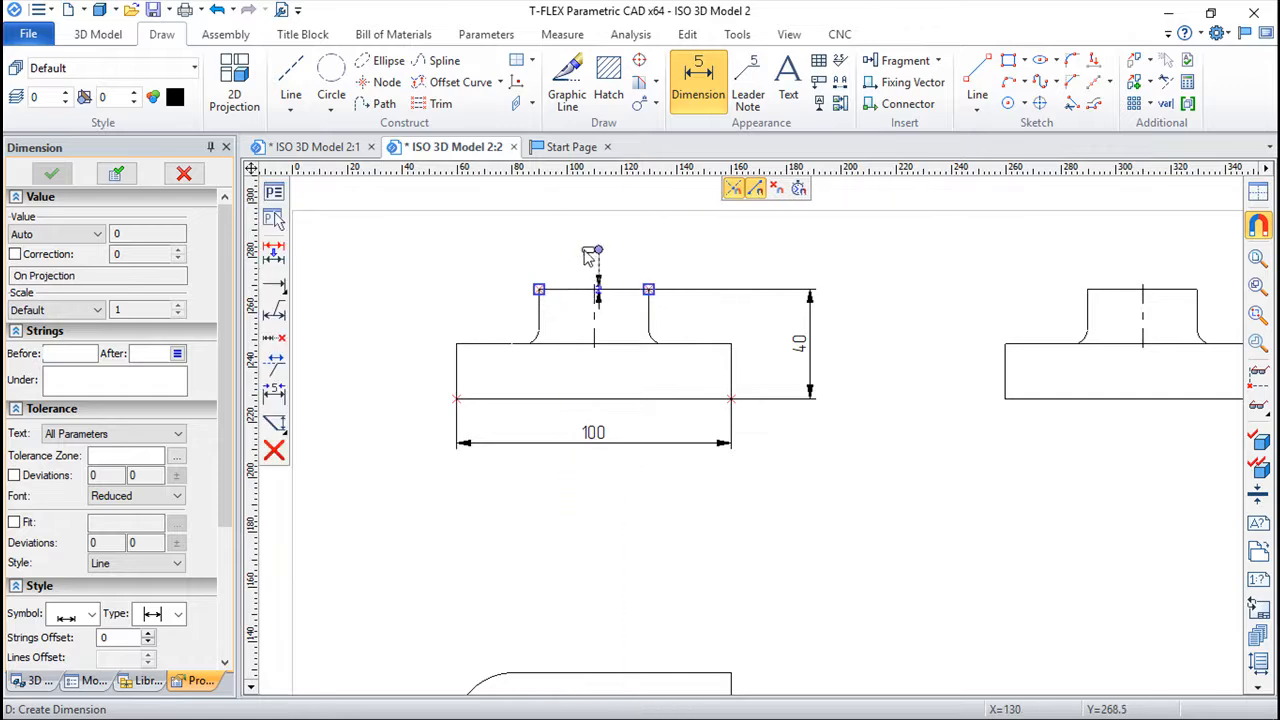
key("Escape")
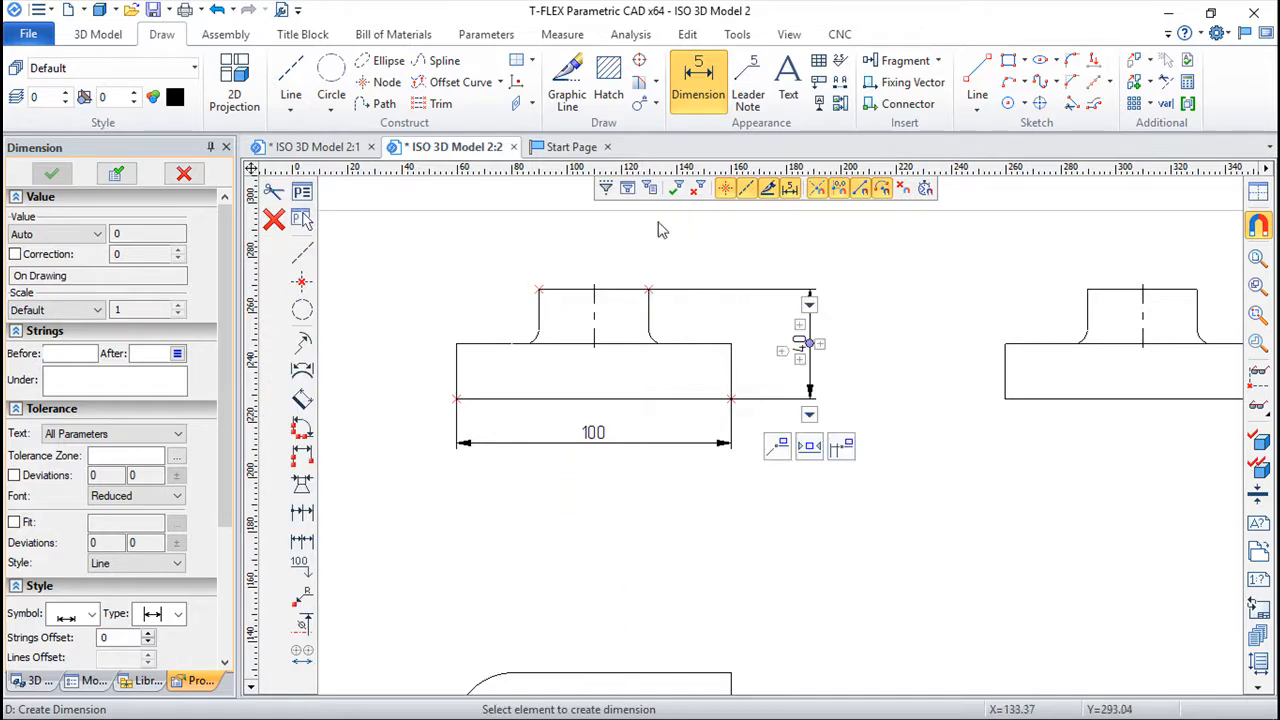
left_click(539, 290)
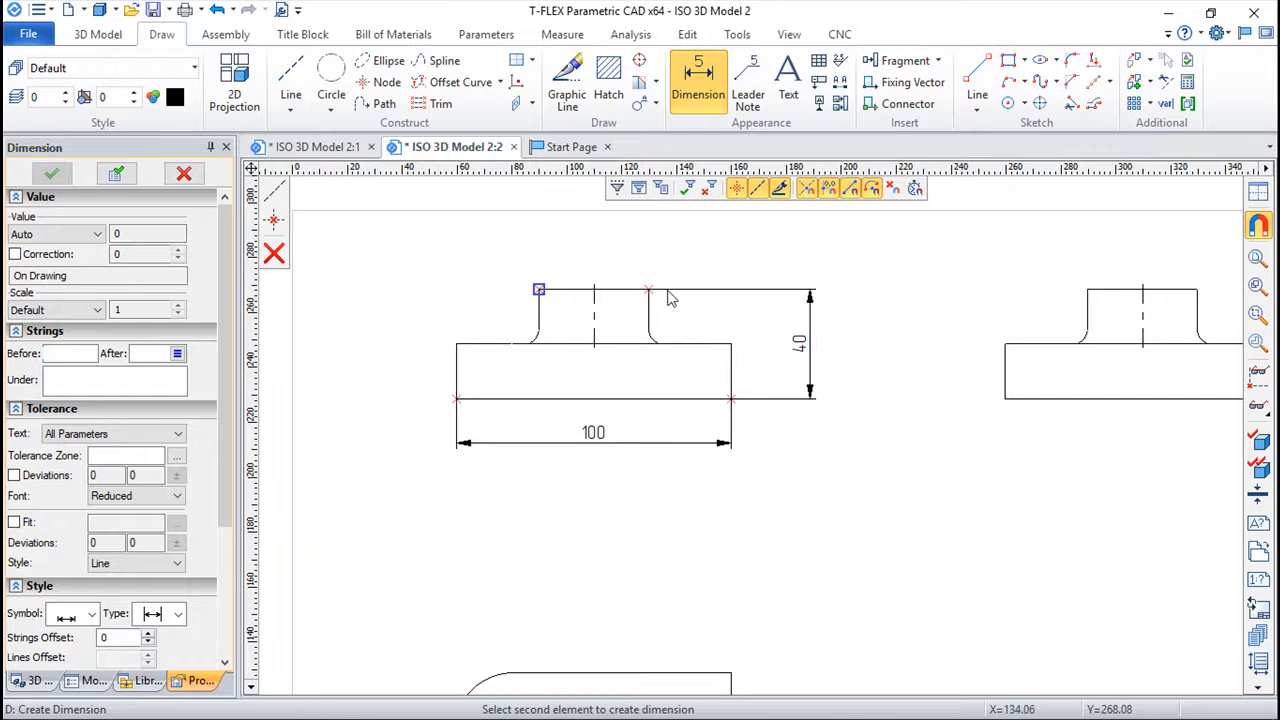
key("Escape")
key("Escape")
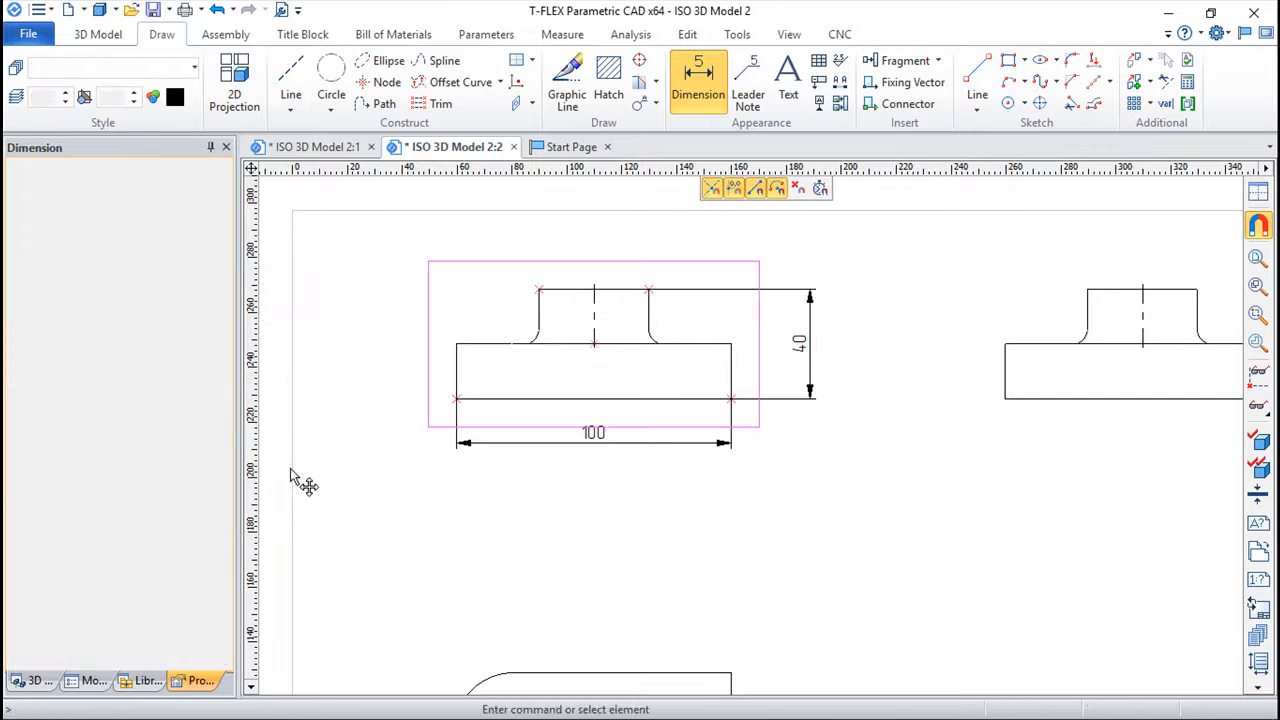
left_click(539, 290)
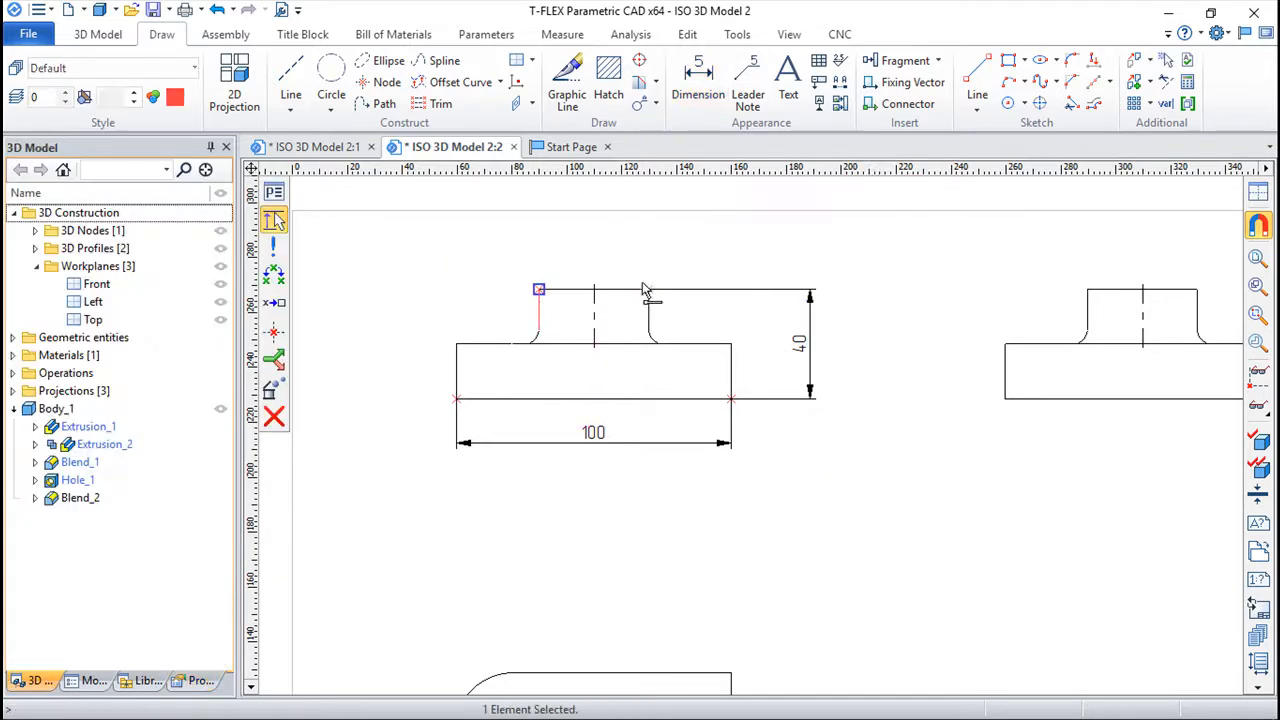
key("Escape")
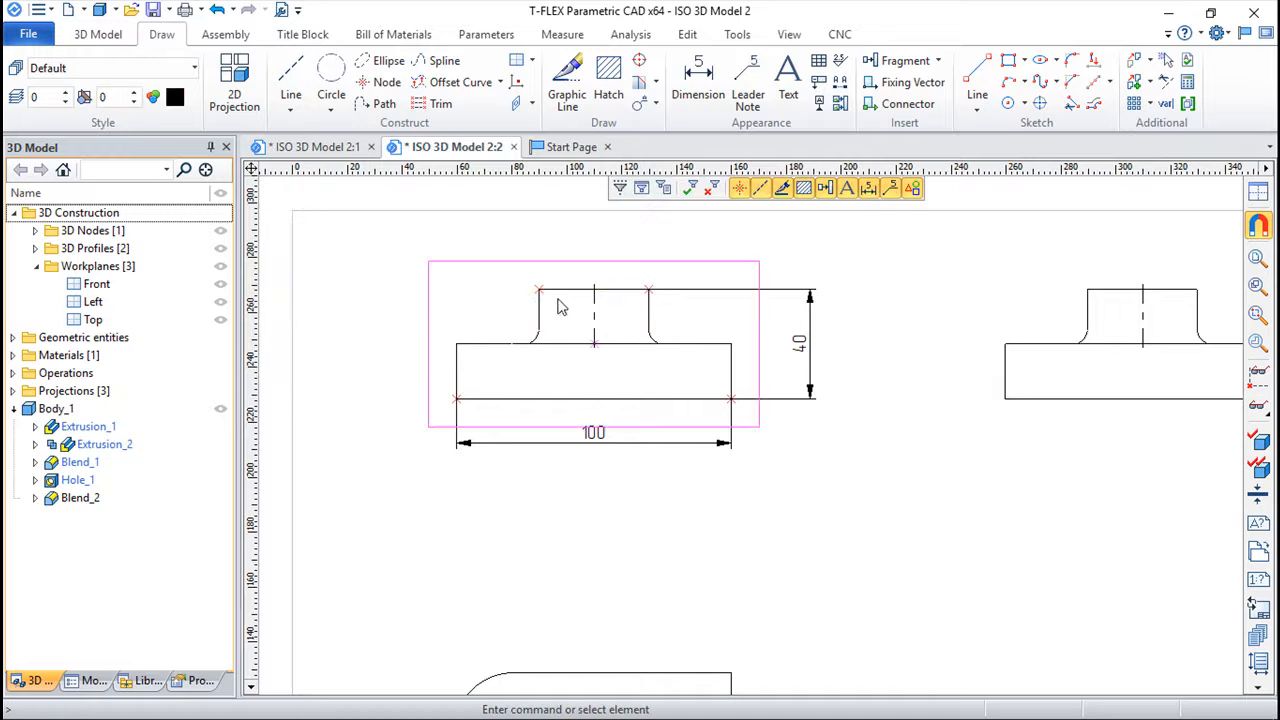
Dimension the boss's width horizontally above the front view, between its two top corners
left_click(697, 85)
left_click(539, 290)
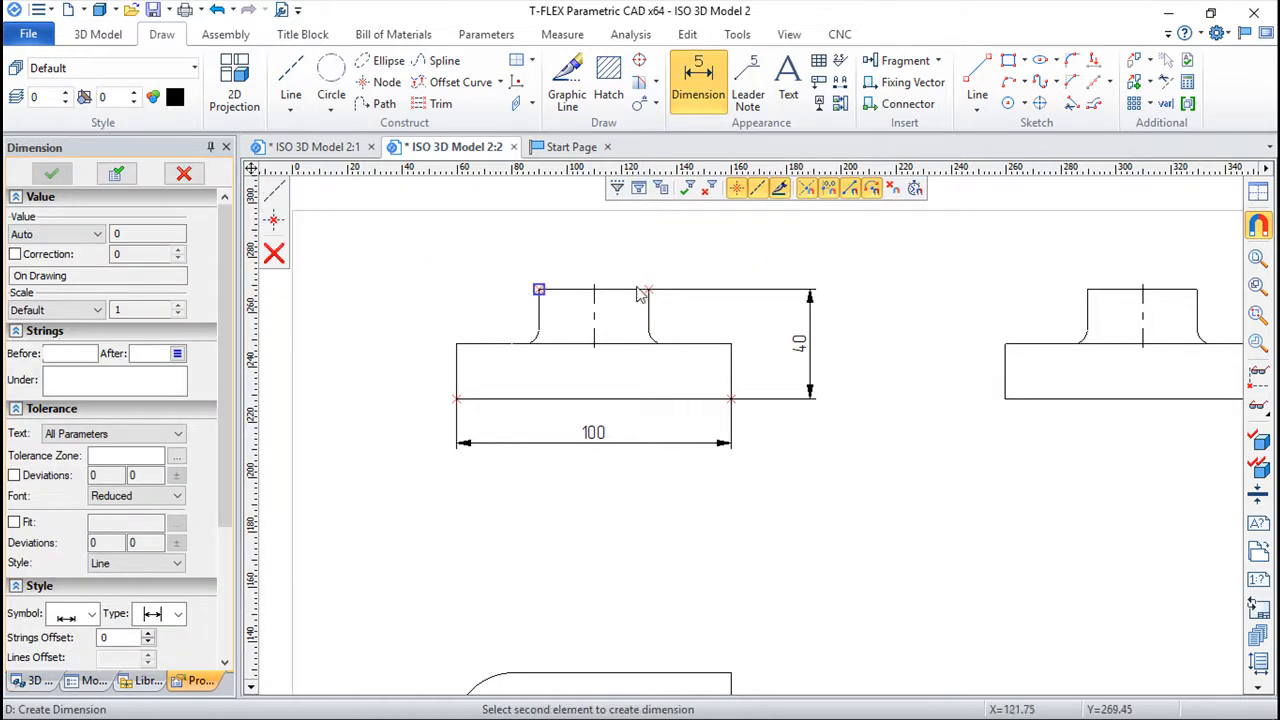
left_click(648, 290)
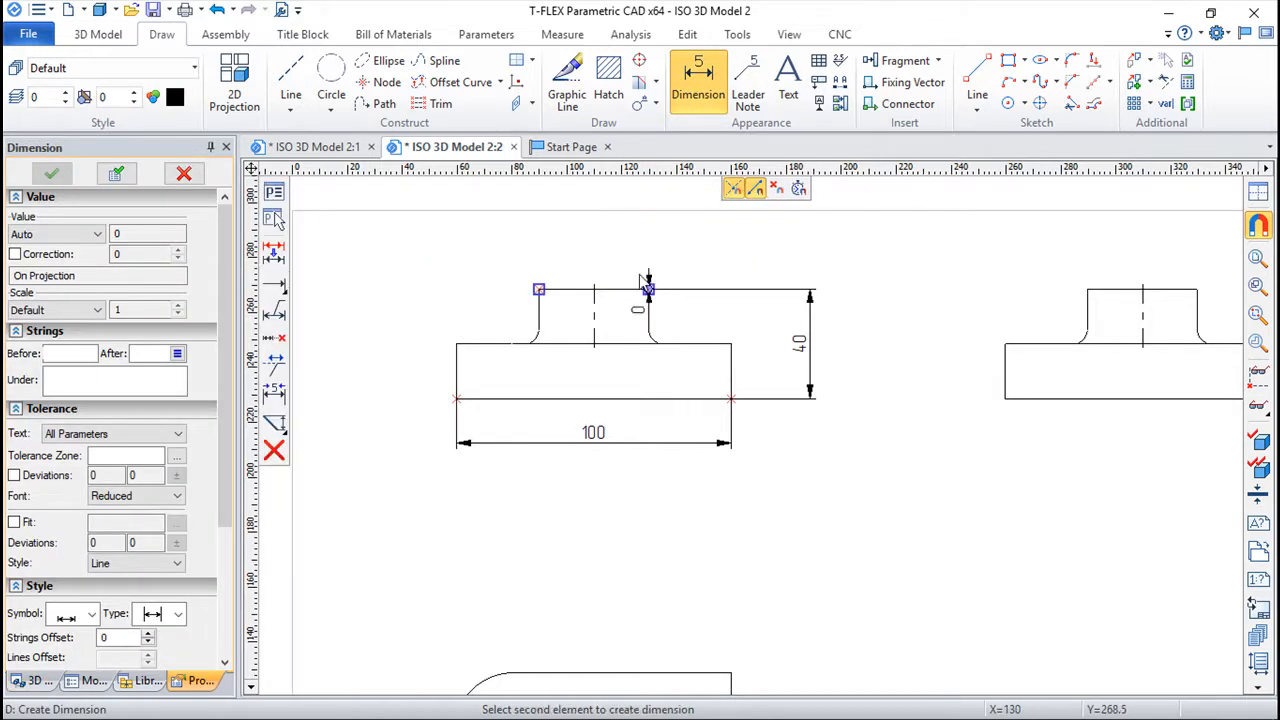
left_click(273, 421)
left_click(273, 421)
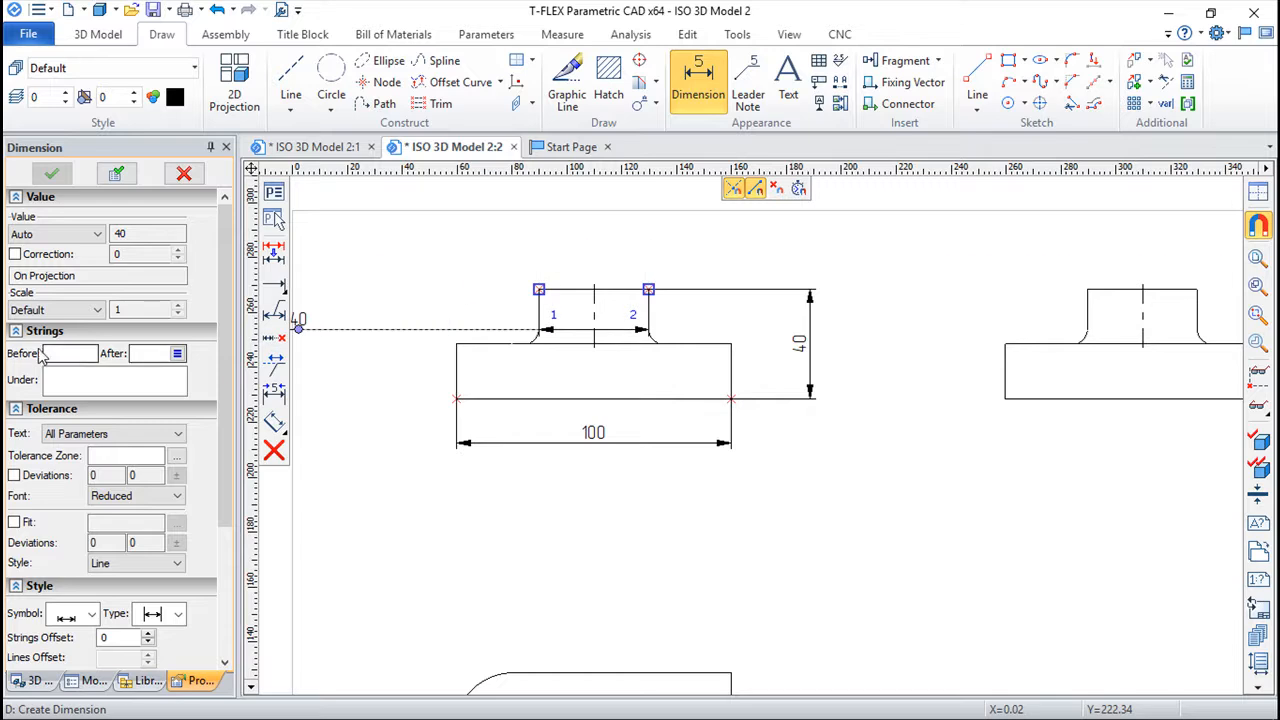
left_click_drag(228, 357, 234, 394)
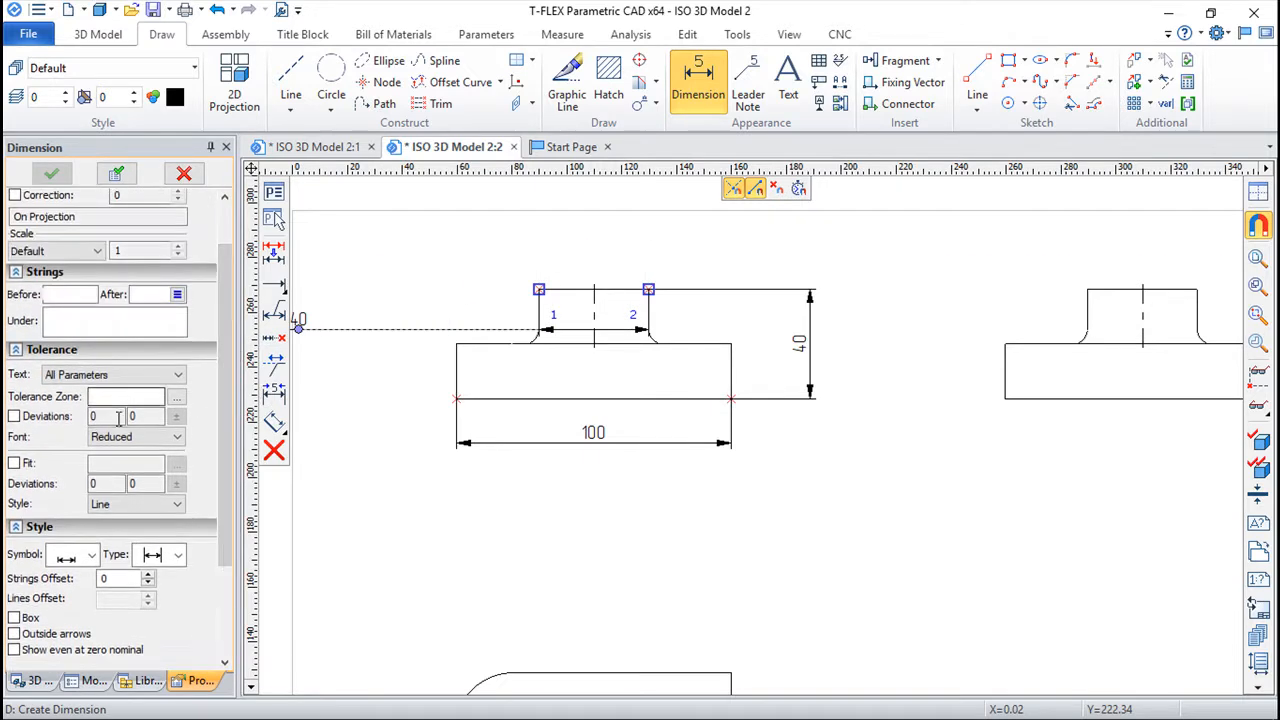
left_click(75, 294)
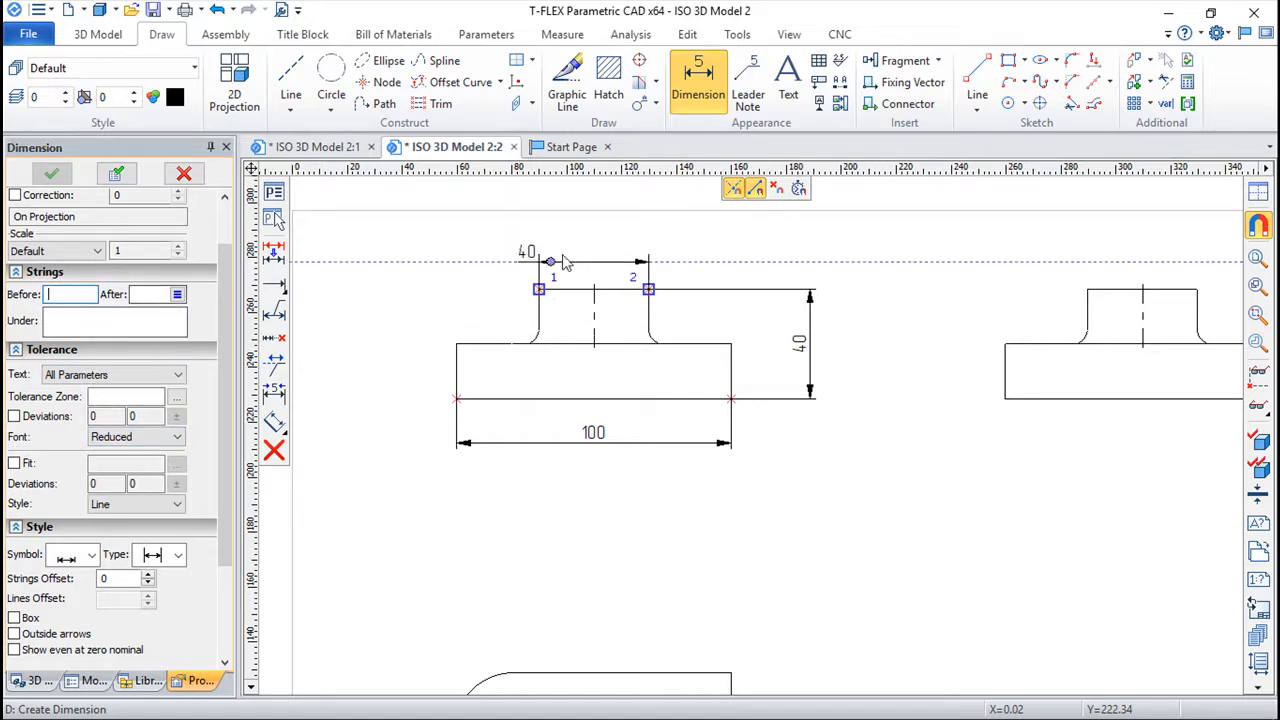
left_click(596, 263)
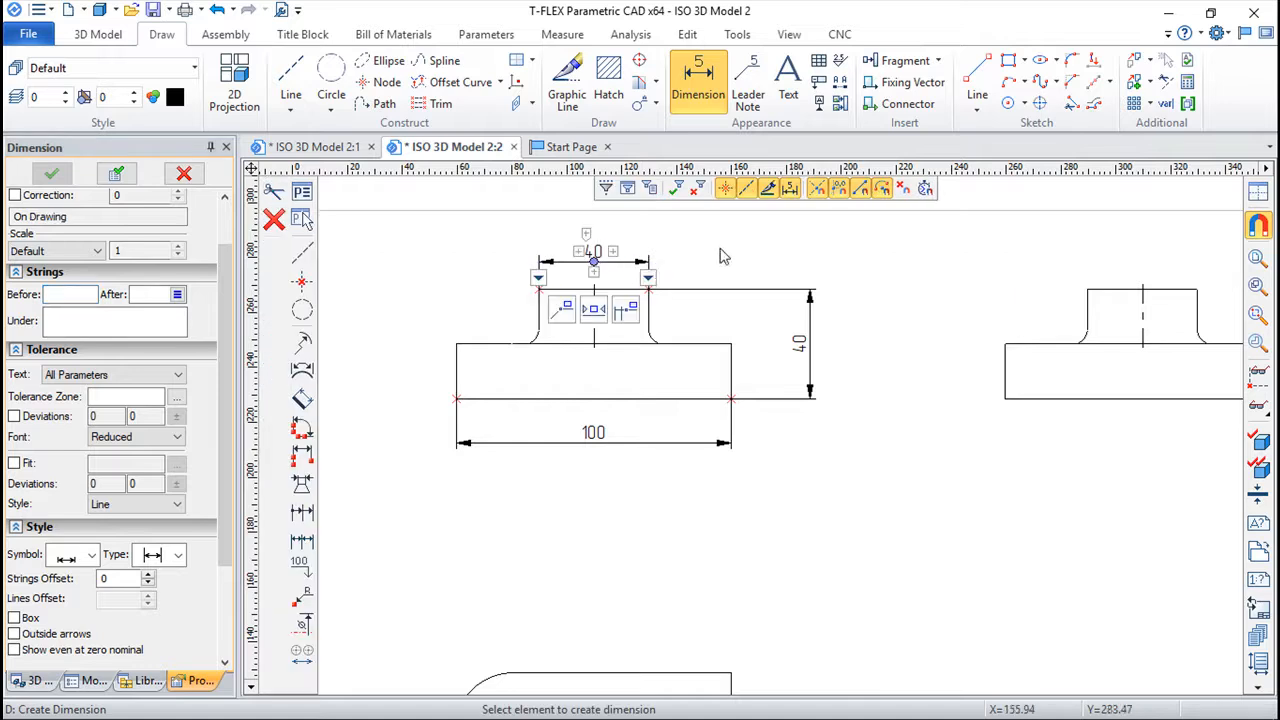
left_click(588, 254)
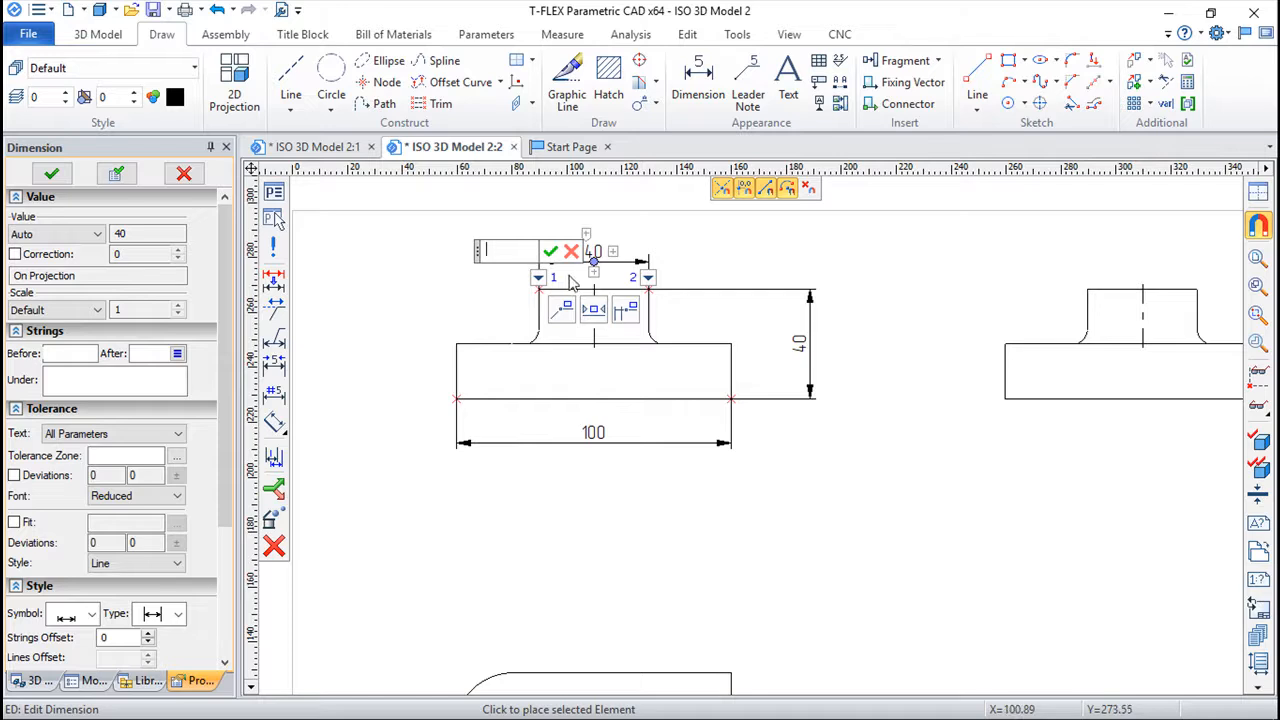
left_click(537, 279)
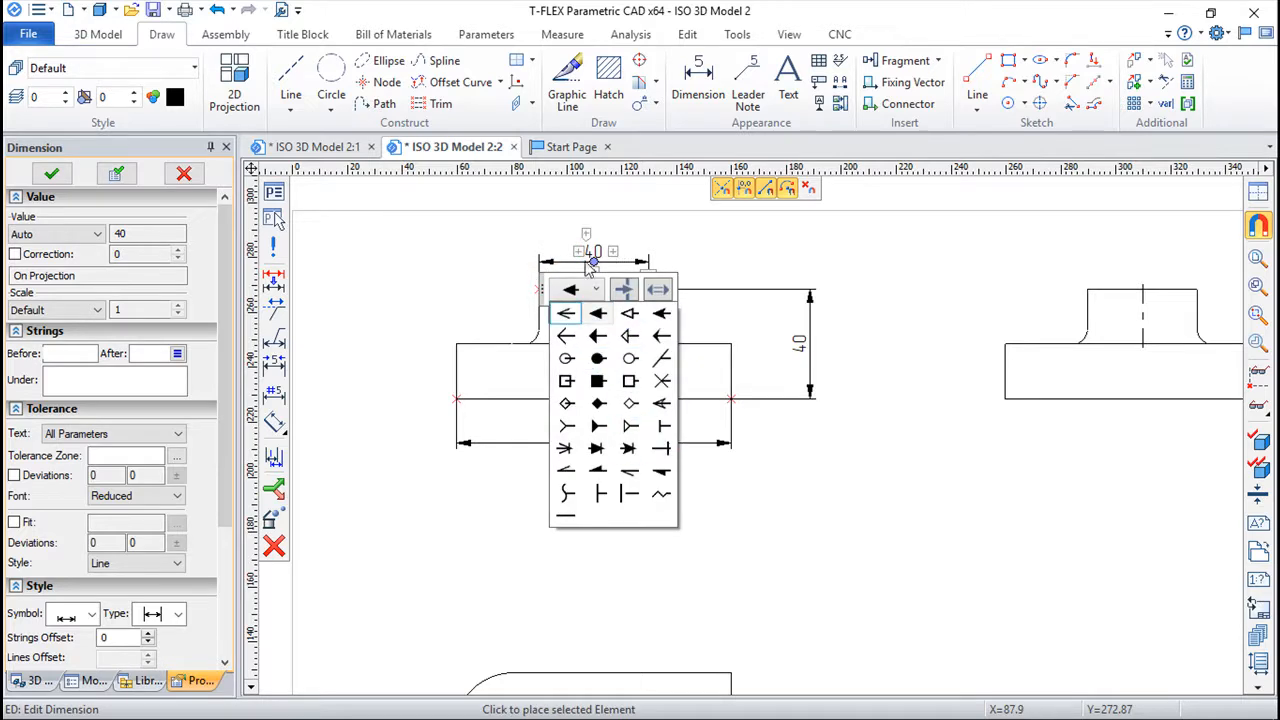
left_click(659, 312)
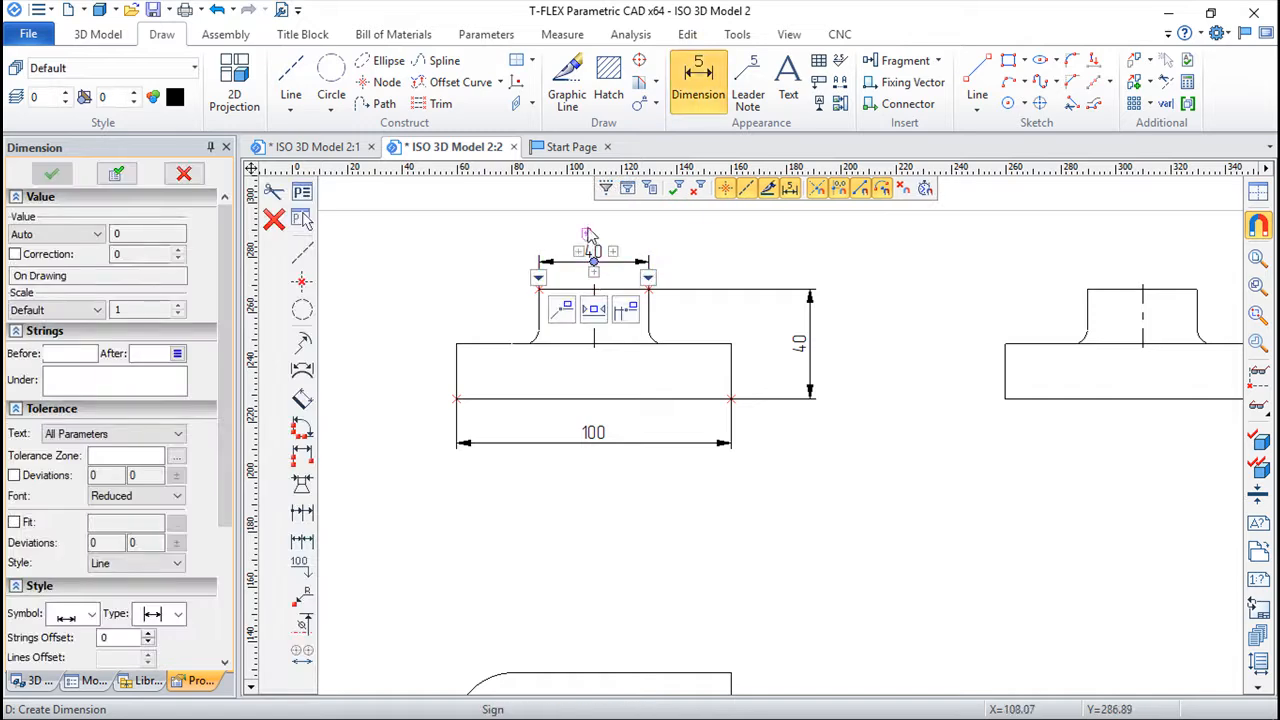
Add the diameter sign to the boss's width dimension above the front view and finish dimensioning
left_click(591, 250)
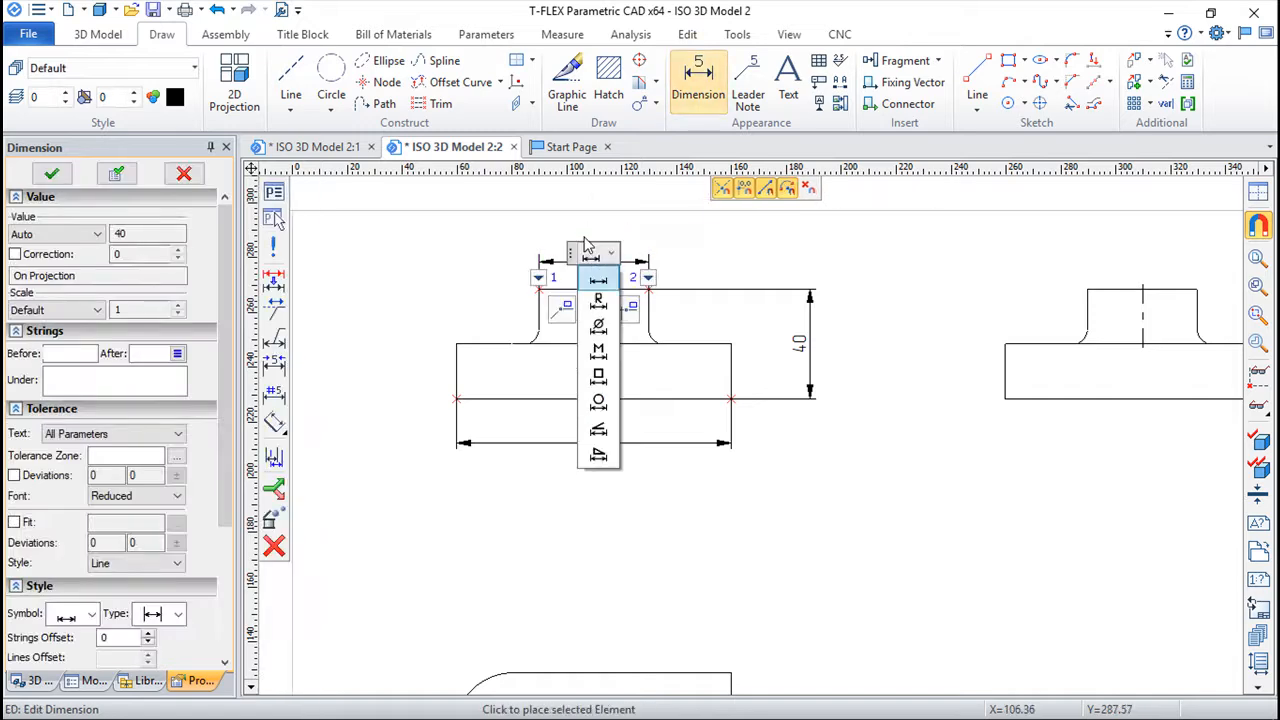
left_click(598, 325)
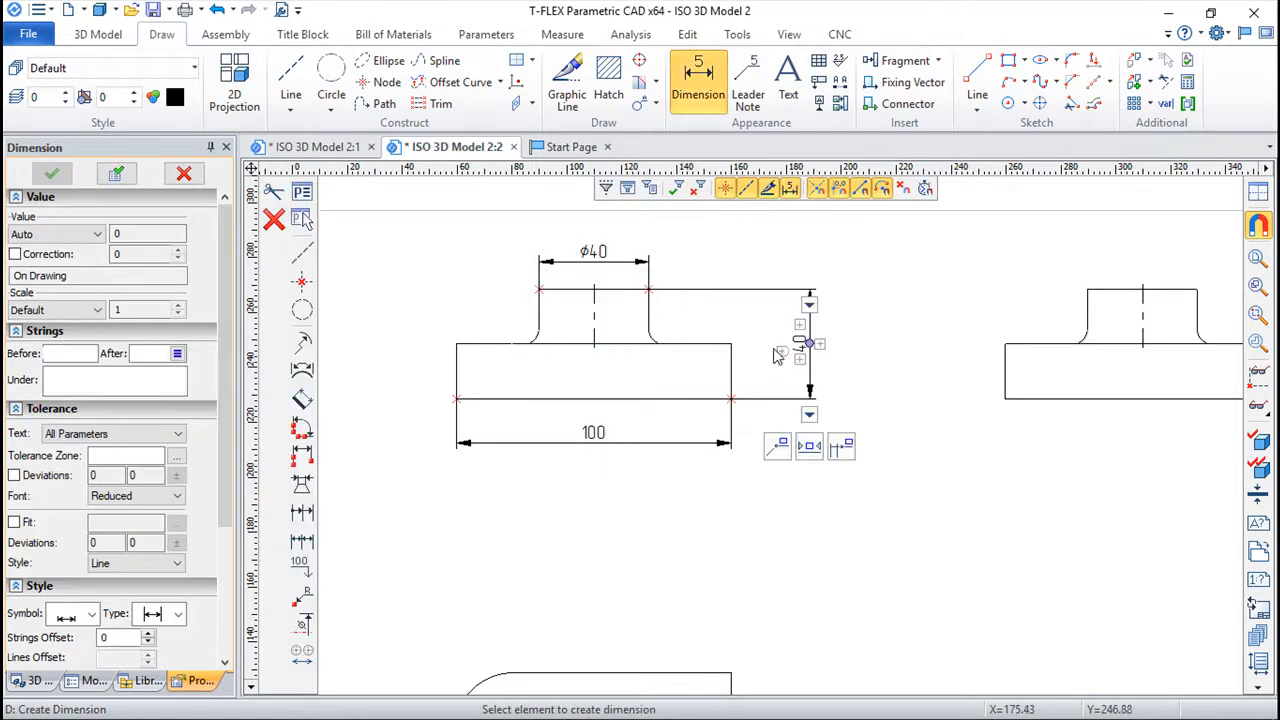
key("Escape")
Examine the top view with its centre axes and the layout of all three views on the sheet
scroll(811, 357, "down", 5)
scroll(659, 453, "up", 1)
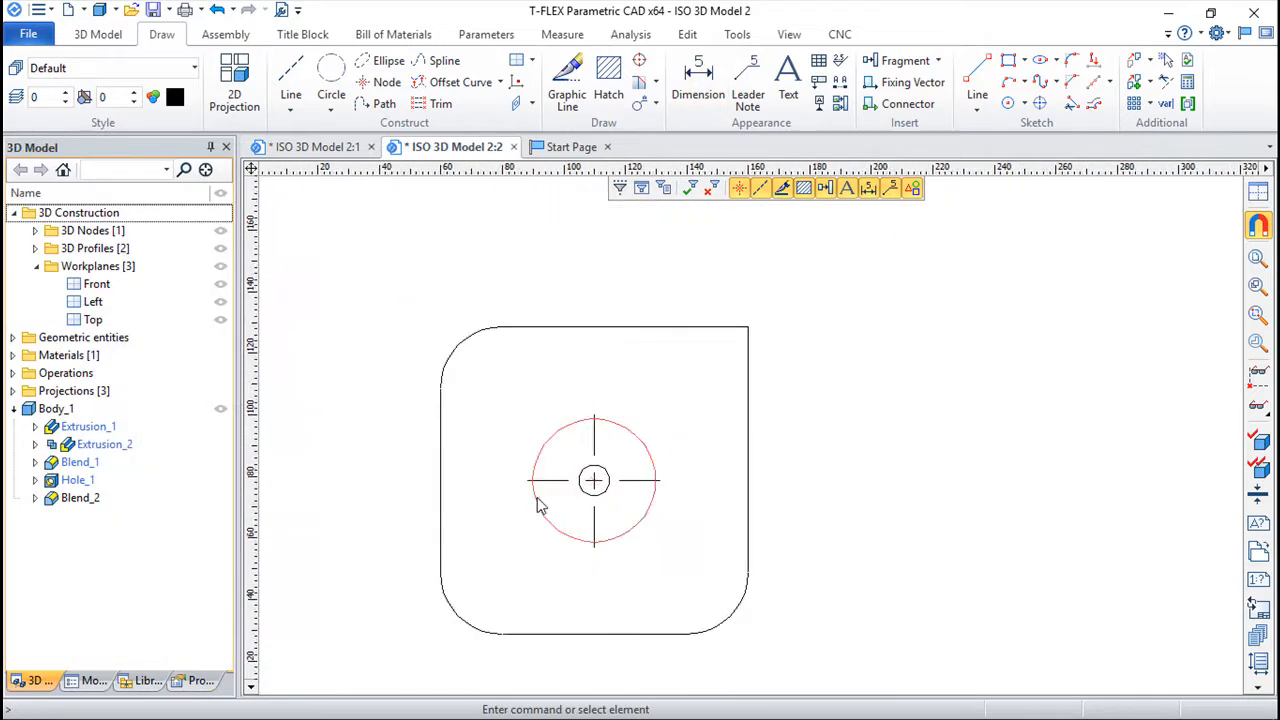
left_click(639, 60)
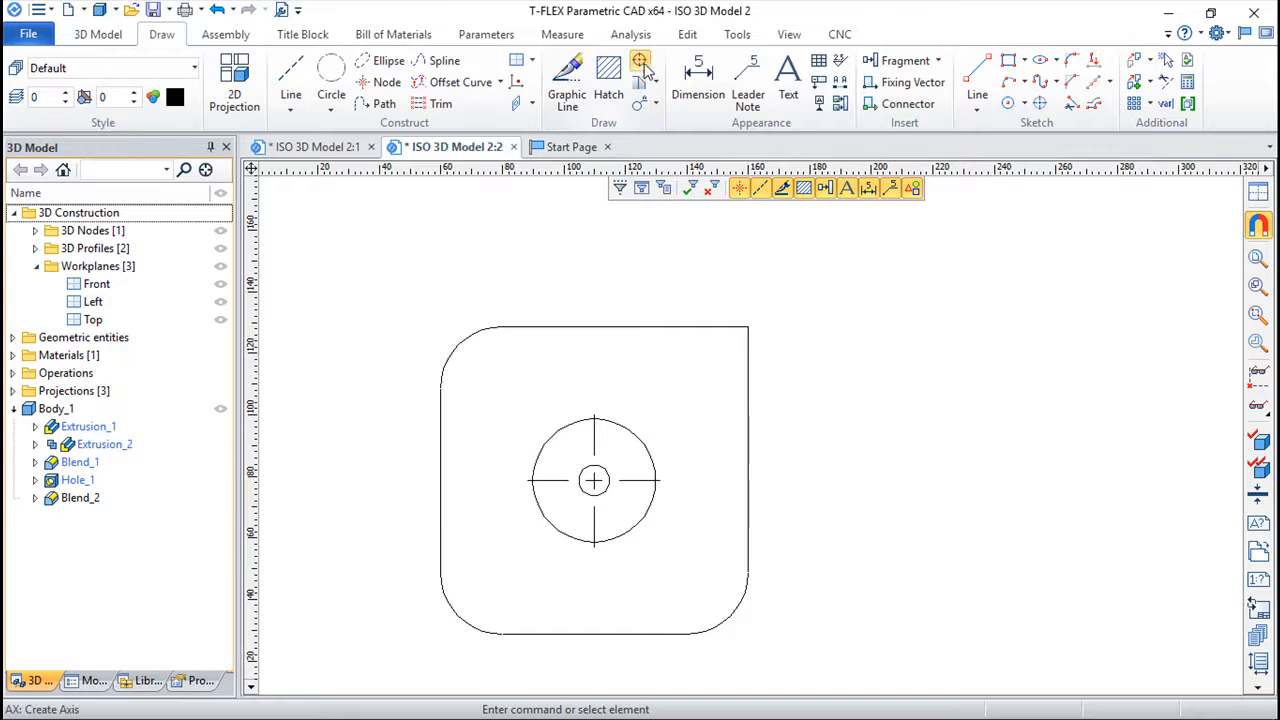
key("Escape")
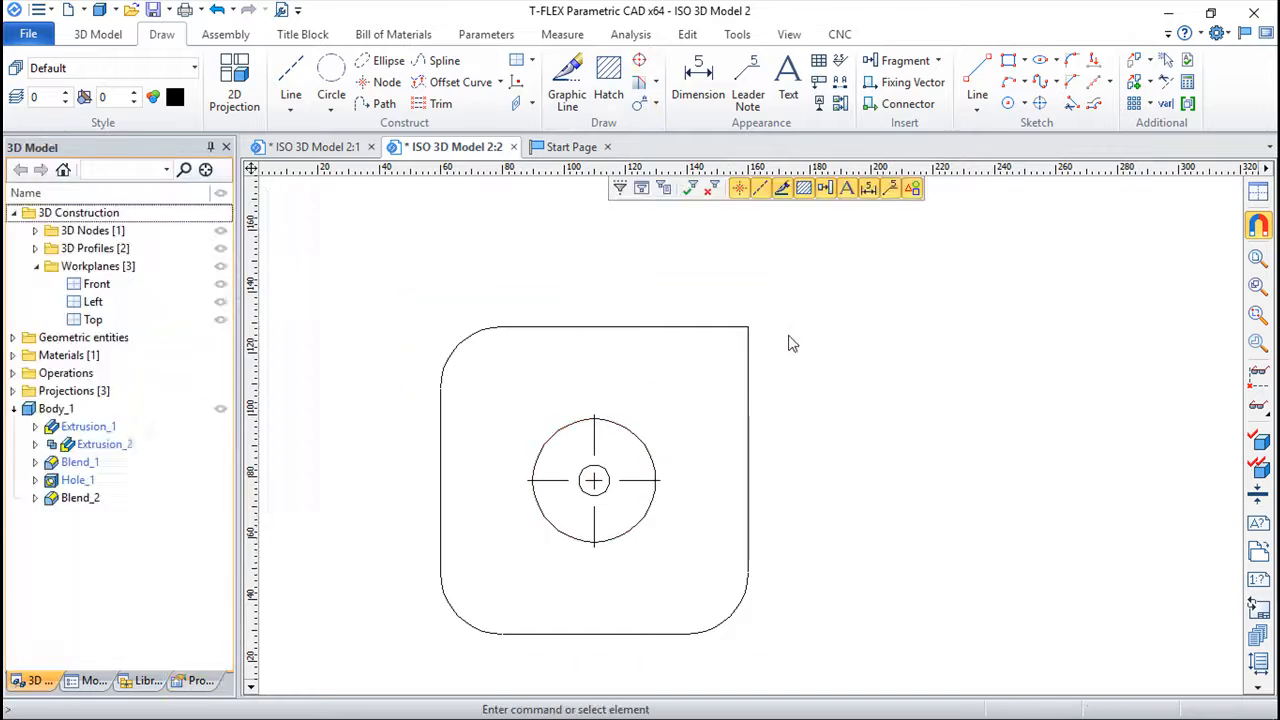
scroll(729, 367, "down", 1)
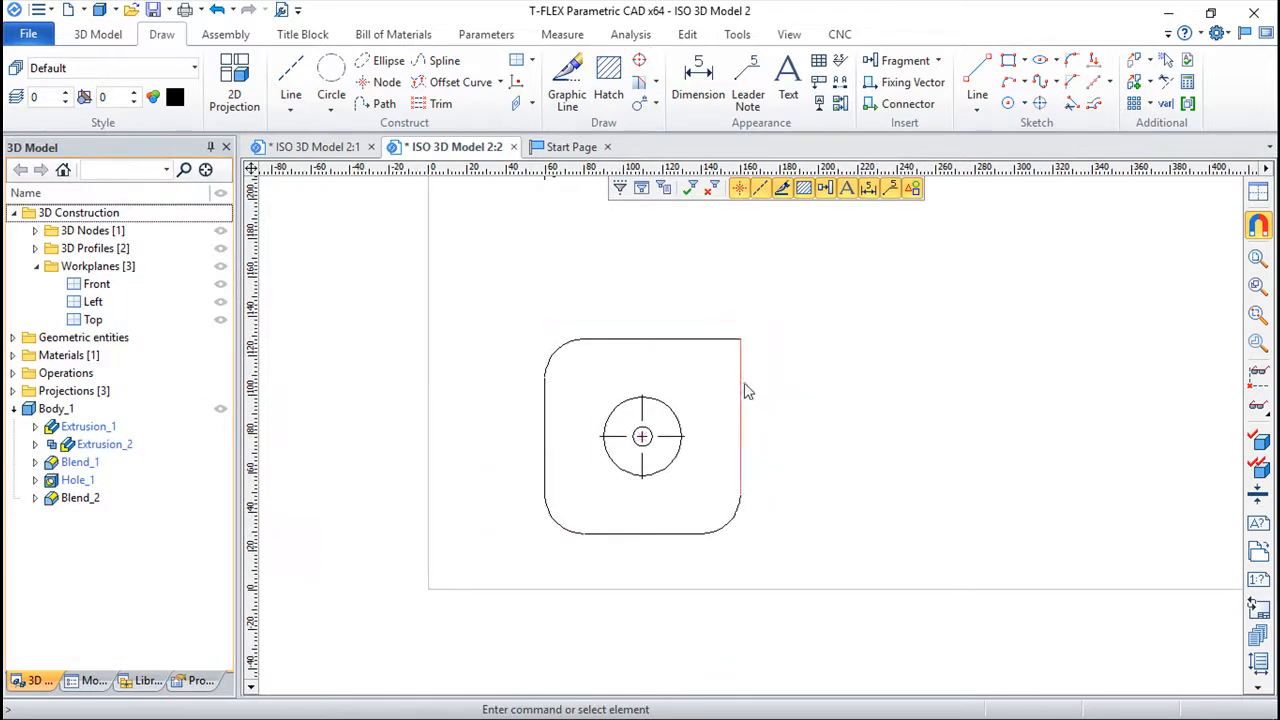
scroll(749, 400, "down", 3)
middle_click_drag(773, 429, 763, 444)
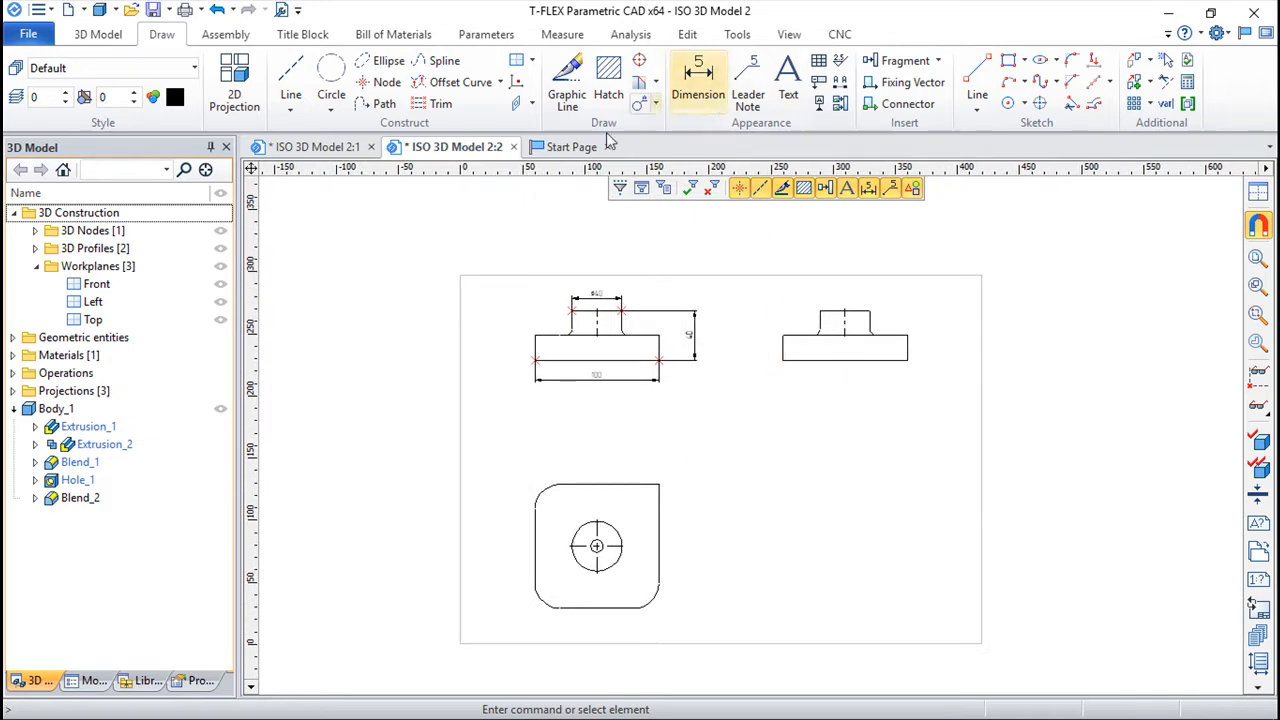
Return to the 3D model window and inspect the body from another angle
left_click(283, 152)
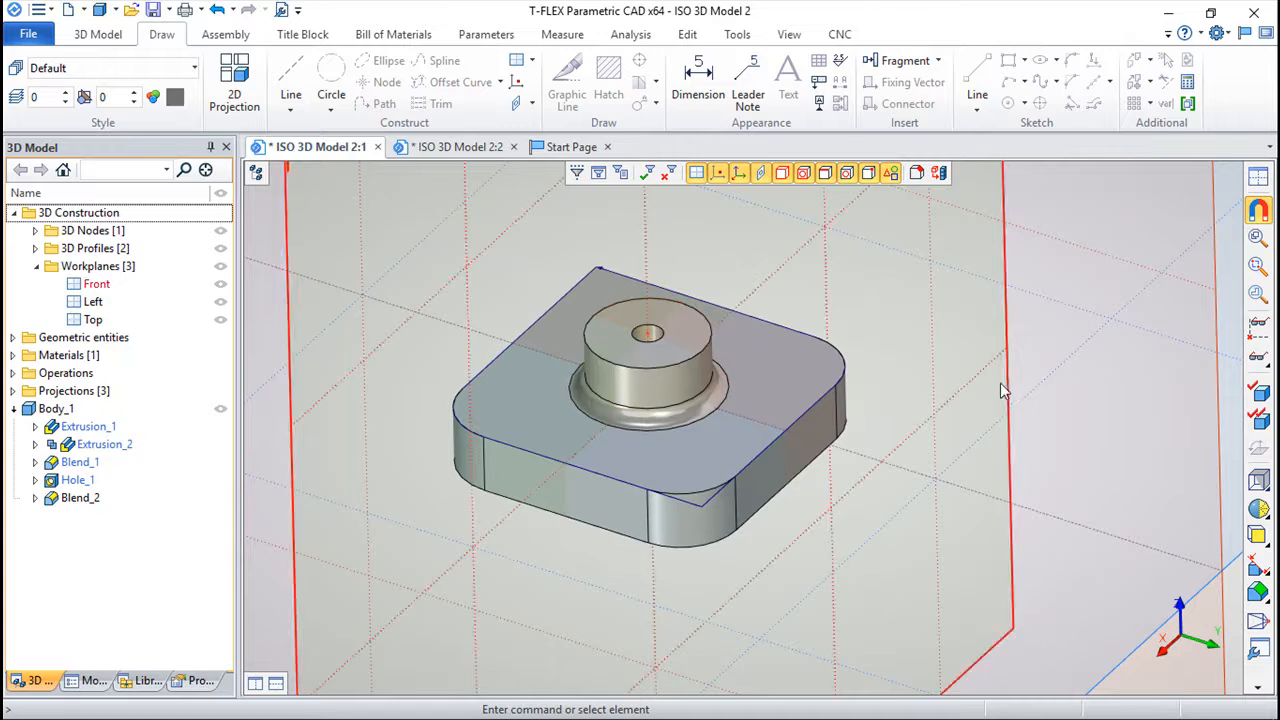
scroll(855, 500, "down", 3)
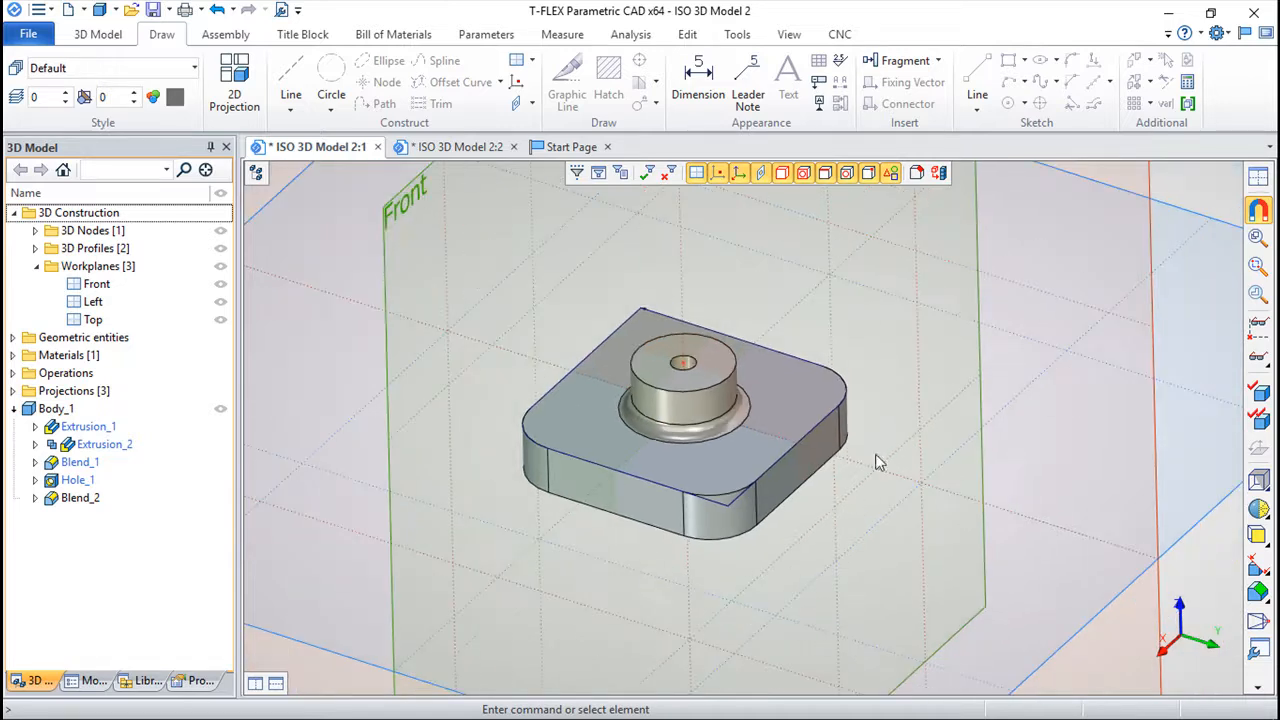
scroll(960, 385, "down", 1)
right_click_drag(654, 546, 520, 510)
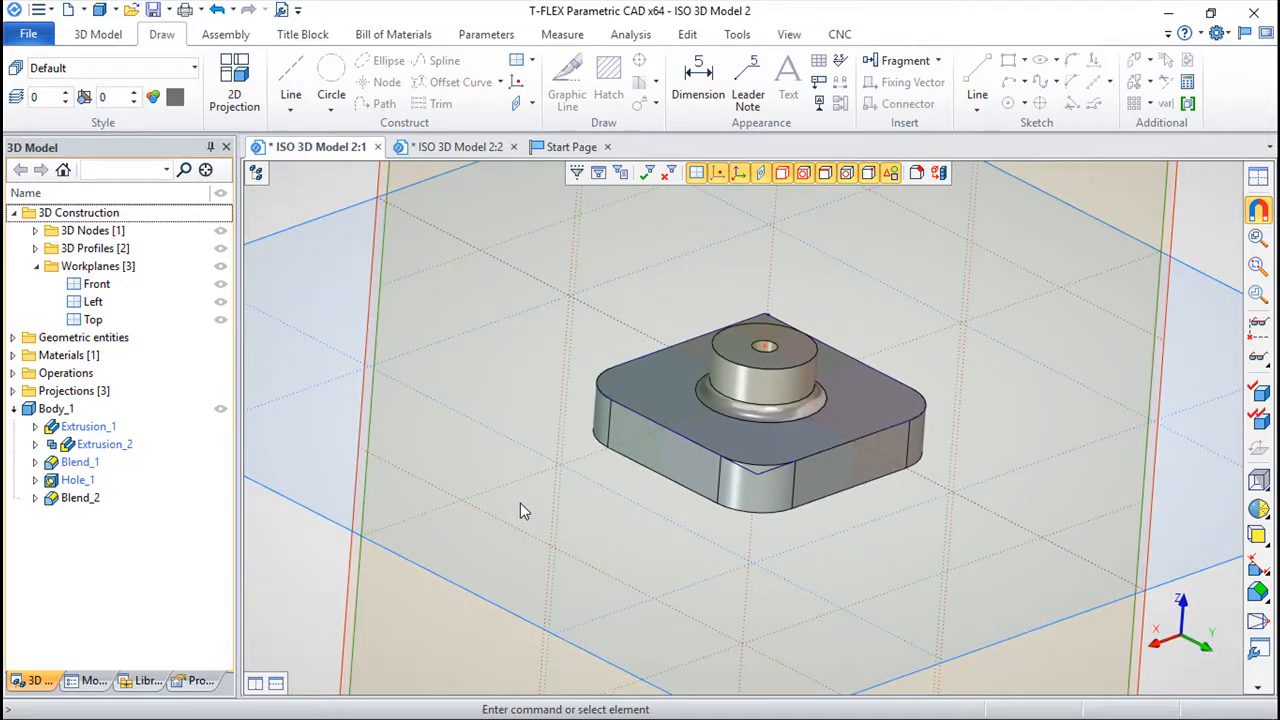